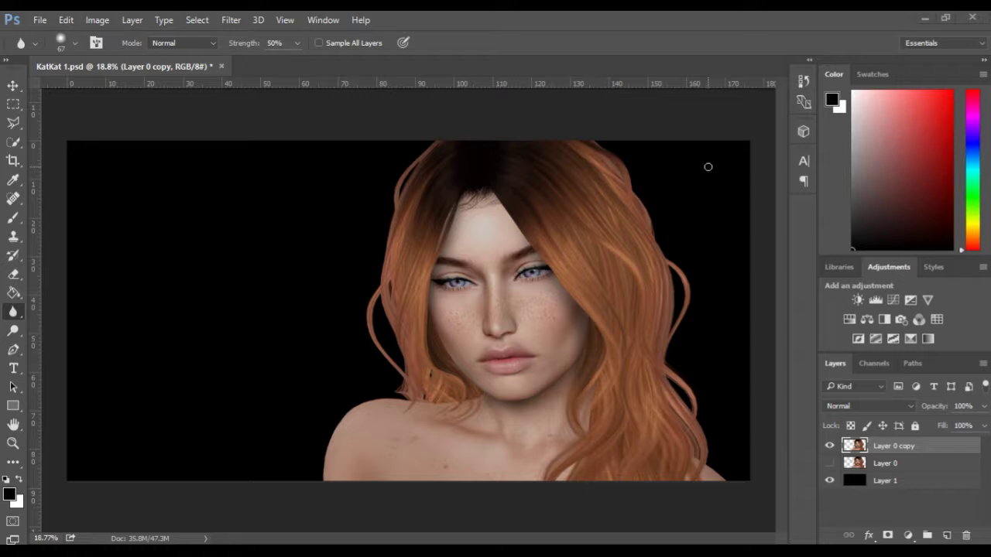
pyautogui.scroll(2, 625, 201)
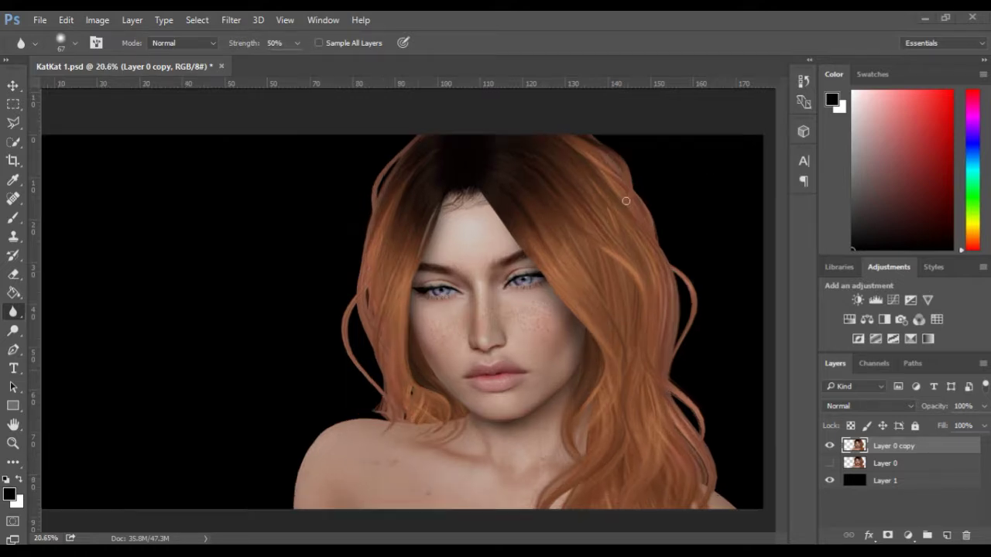
pyautogui.scroll(-2, 626, 201)
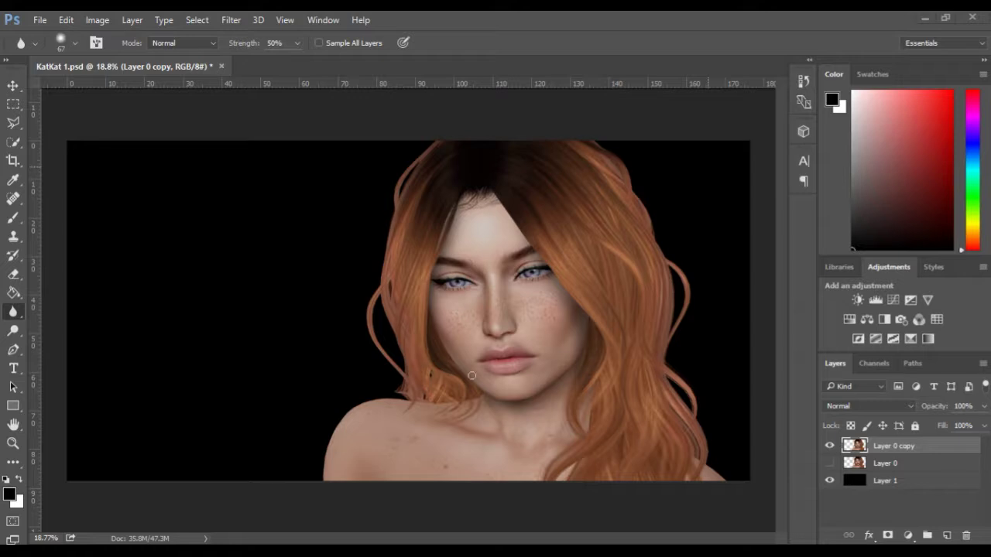
pyautogui.scroll(1, 451, 359)
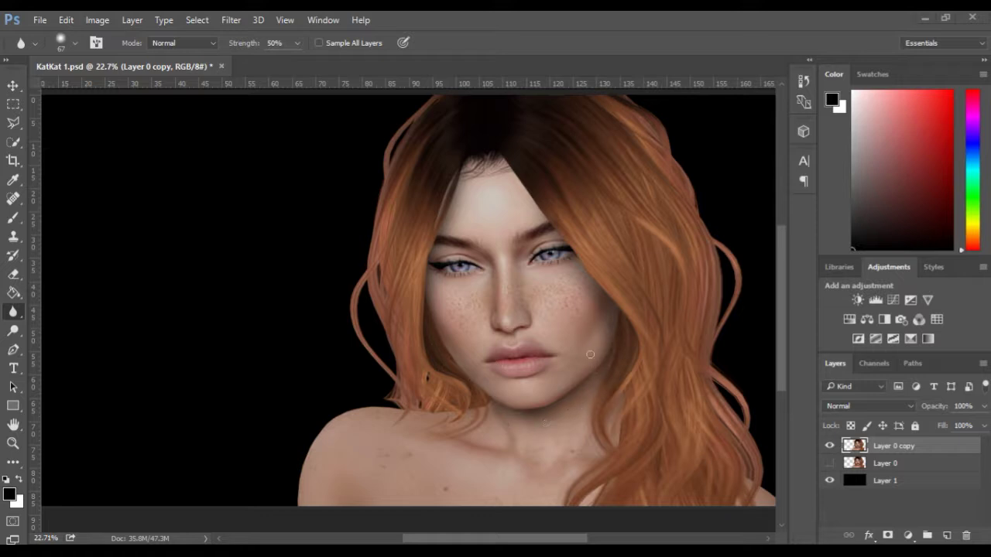
pyautogui.scroll(-1, 590, 355)
pyautogui.click(829, 462)
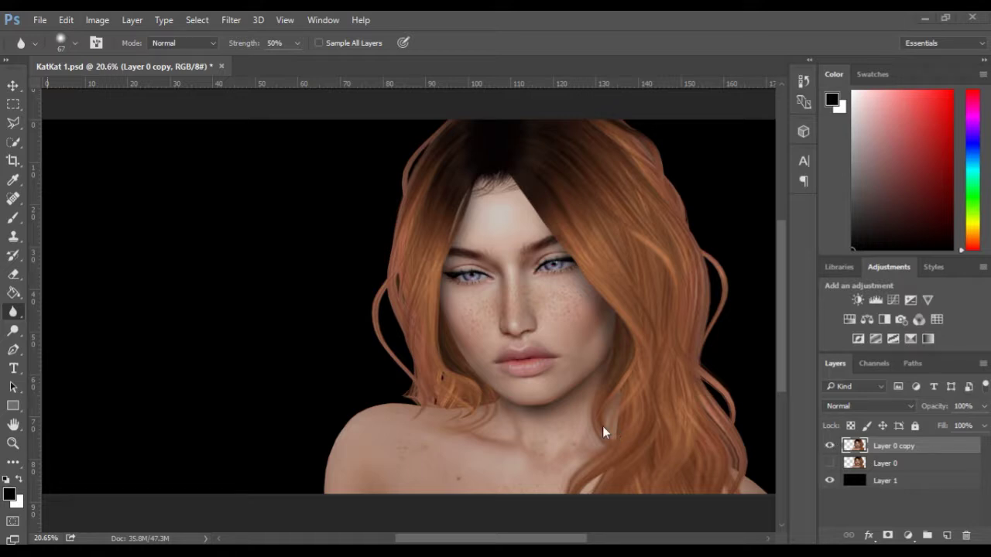
pyautogui.scroll(-1, 548, 388)
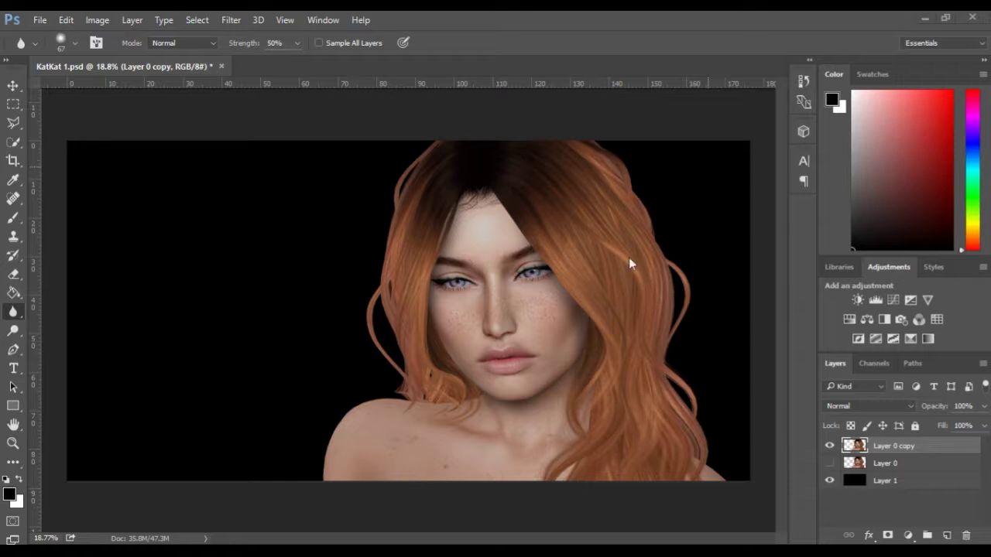
pyautogui.scroll(1, 655, 377)
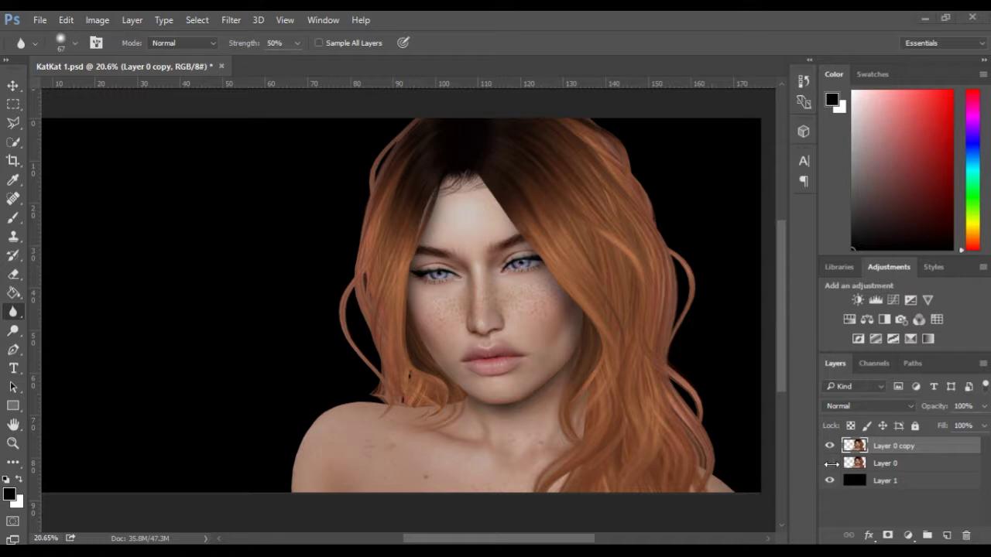
pyautogui.scroll(1, 927, 445)
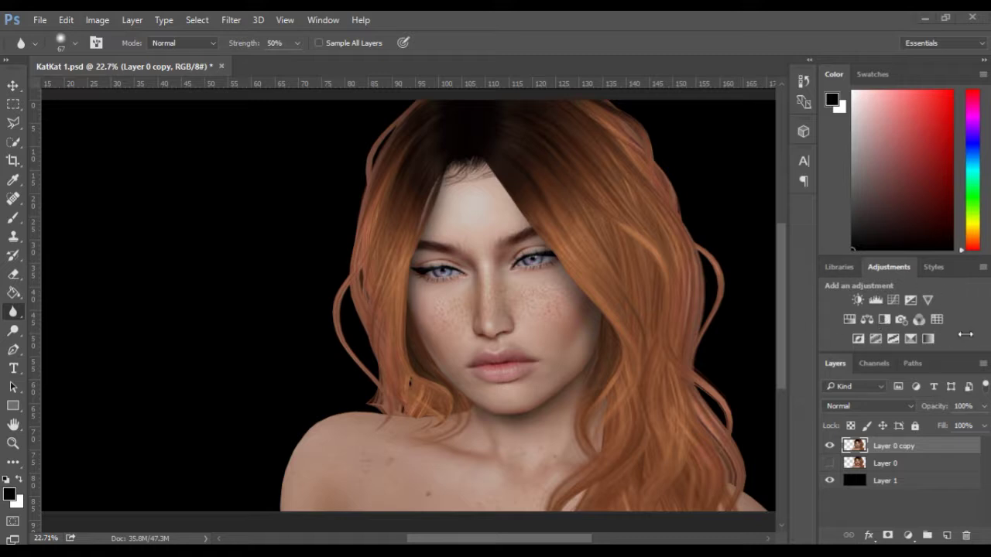
pyautogui.scroll(1, 952, 333)
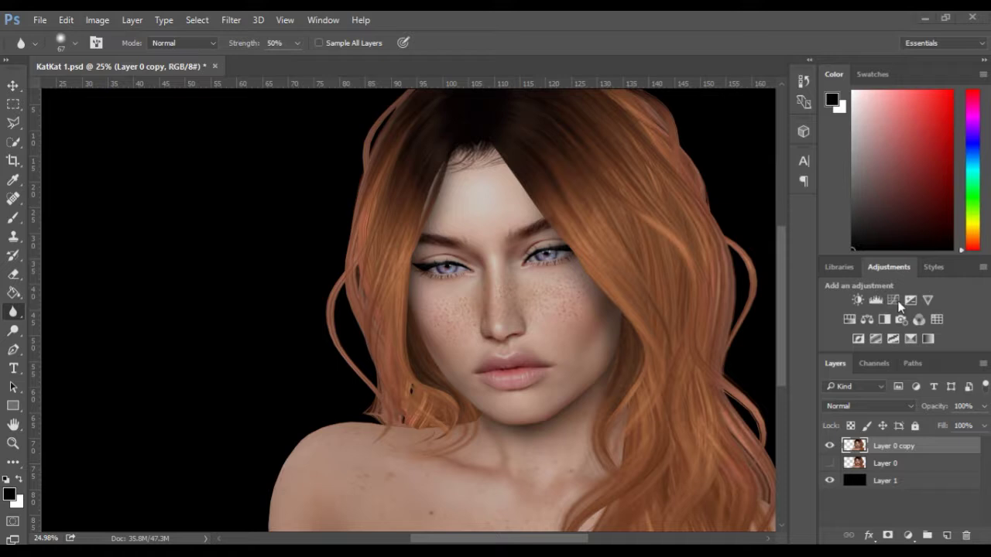
pyautogui.press('space')
# Add a Curves adjustment layer above Layer 0 copy and clip it to that layer.
pyautogui.click(876, 299)
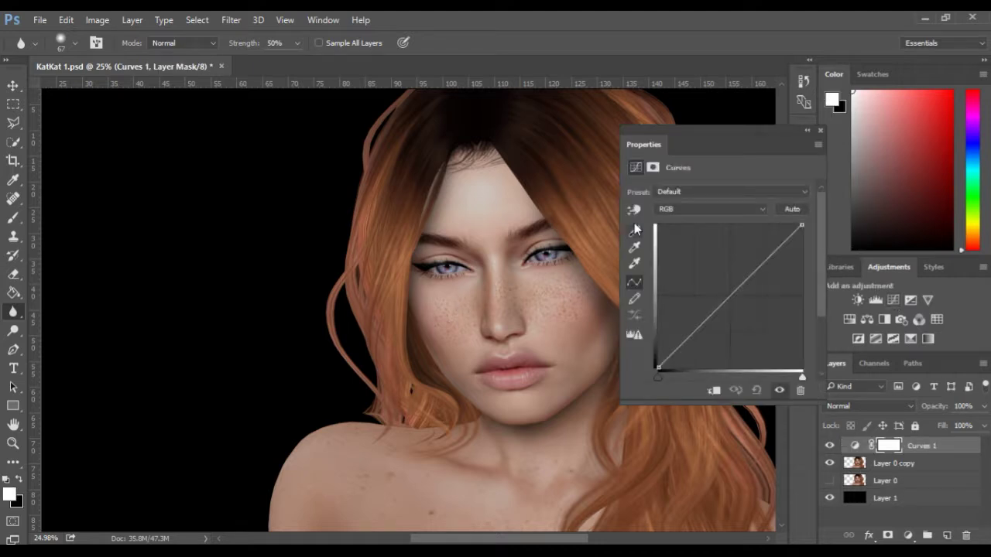
pyautogui.moveTo(733, 148); pyautogui.dragTo(213, 163)
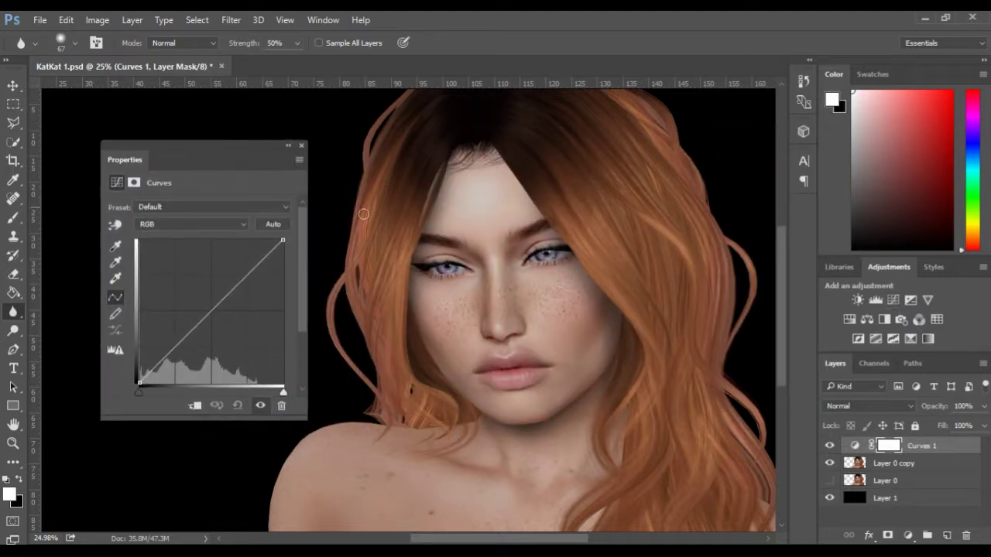
pyautogui.scroll(-1, 382, 220)
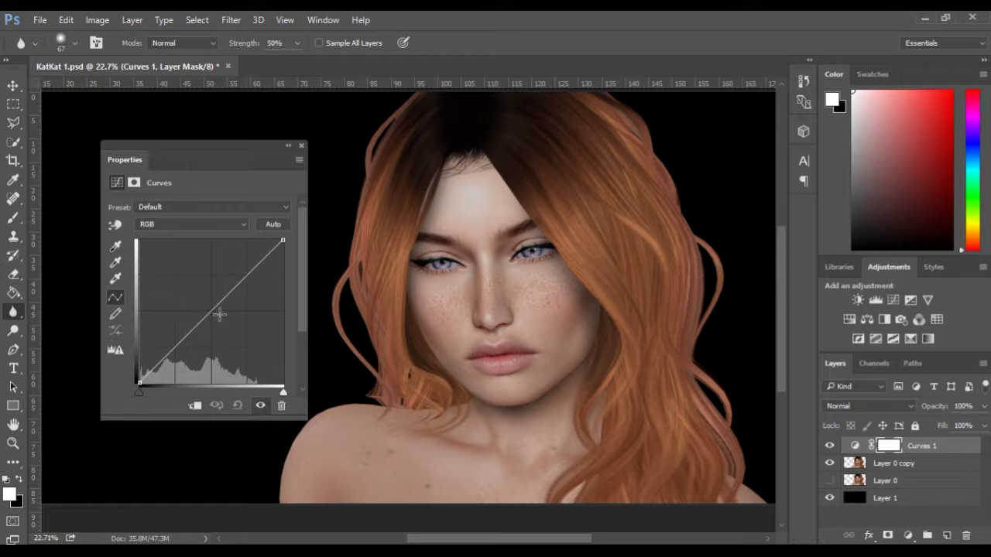
pyautogui.click(195, 411)
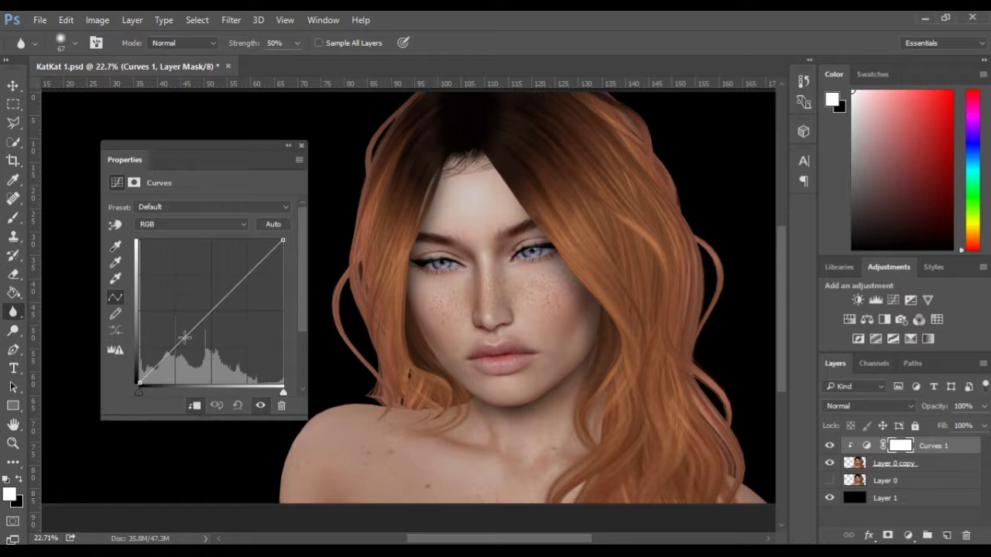
# Pull the curve's lower midtones down to darken the portrait, and invert the adjustment's mask to black.
pyautogui.moveTo(185, 338); pyautogui.dragTo(191, 366)
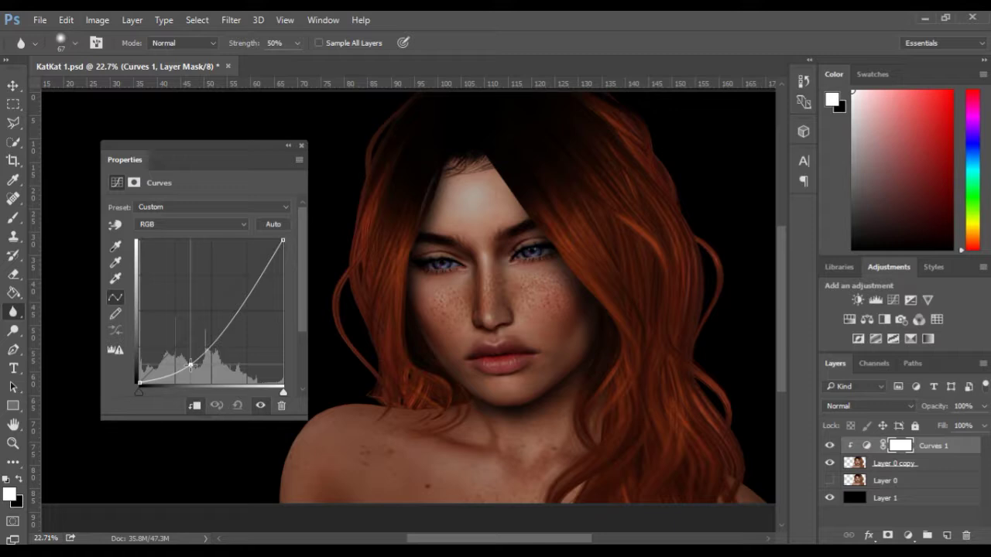
pyautogui.moveTo(191, 366); pyautogui.dragTo(192, 368)
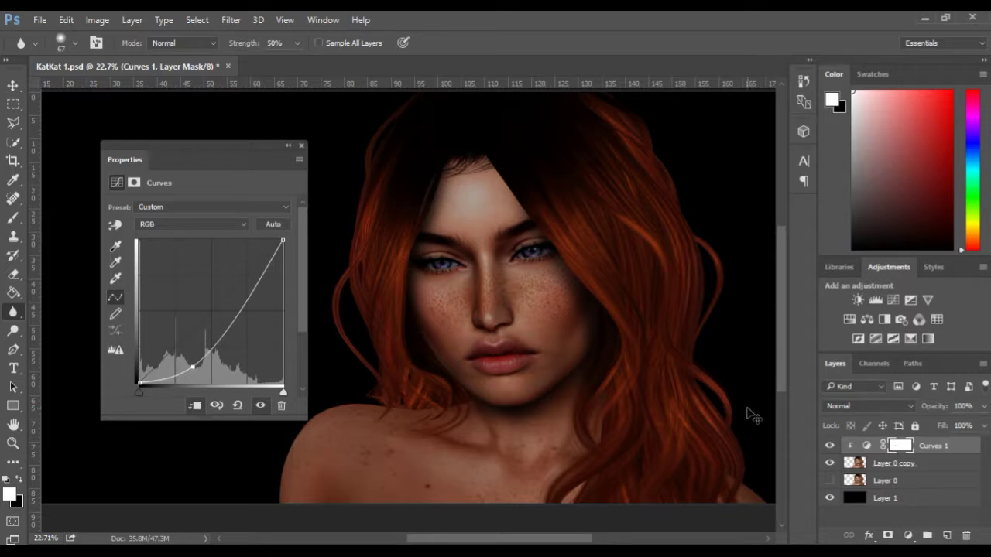
pyautogui.hotkey('ctrl', 'i')
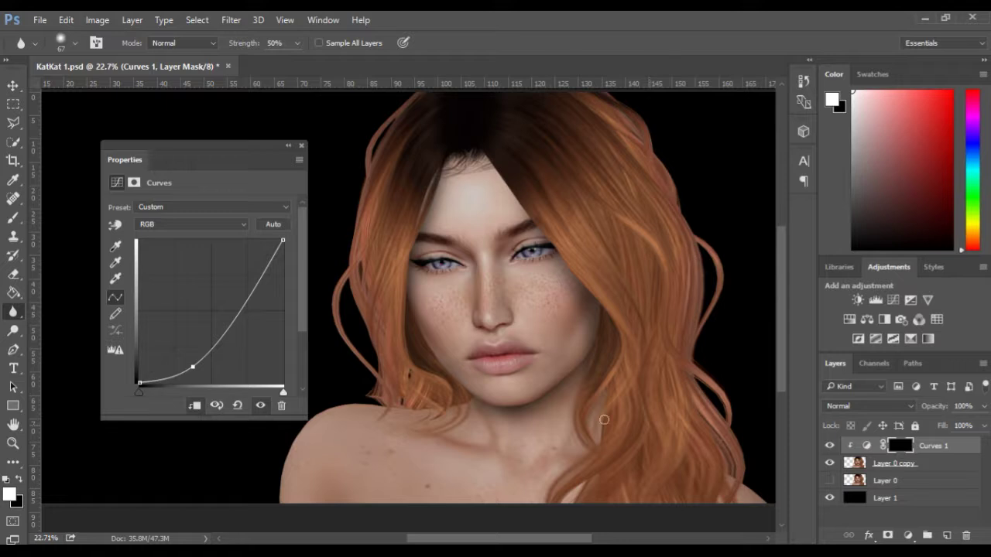
# Switch to the Brush tool and set its opacity to 100%.
pyautogui.click(9, 221)
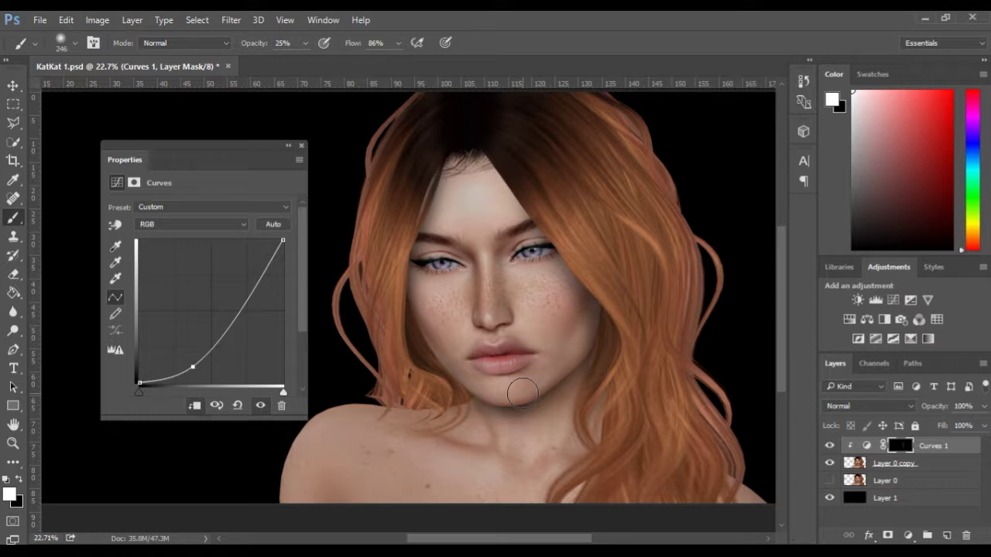
pyautogui.moveTo(258, 43); pyautogui.dragTo(343, 42)
# Test the darkening mask by painting white over the face's shadow areas, and paint them back out in black.
pyautogui.moveTo(427, 167)
pyautogui.mouseDown()
pyautogui.moveTo(515, 428)
pyautogui.moveTo(509, 244)
pyautogui.moveTo(559, 373)
pyautogui.moveTo(571, 239)
pyautogui.moveTo(575, 313)
pyautogui.mouseUp()
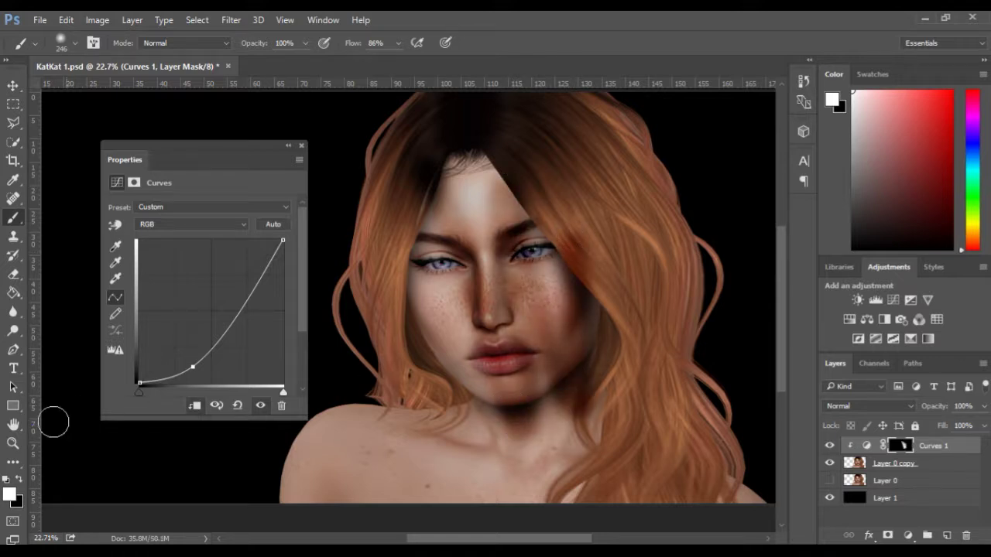
pyautogui.click(21, 481)
pyautogui.moveTo(456, 222)
pyautogui.mouseDown()
pyautogui.moveTo(509, 433)
pyautogui.moveTo(490, 191)
pyautogui.moveTo(541, 425)
pyautogui.moveTo(518, 225)
pyautogui.moveTo(550, 401)
pyautogui.moveTo(542, 239)
pyautogui.moveTo(565, 401)
pyautogui.moveTo(566, 303)
pyautogui.moveTo(576, 281)
pyautogui.moveTo(575, 354)
pyautogui.moveTo(585, 265)
pyautogui.mouseUp()
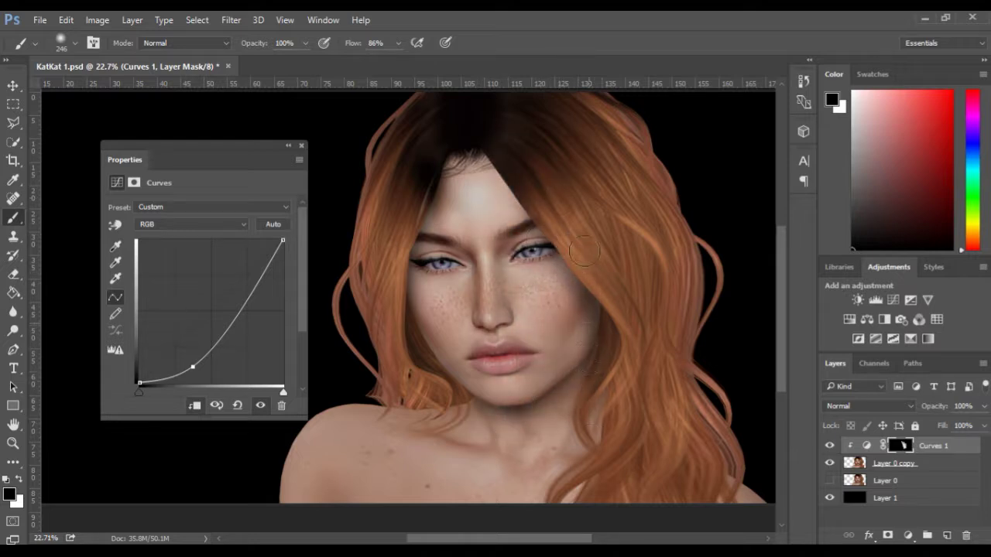
pyautogui.moveTo(459, 186)
pyautogui.mouseDown()
pyautogui.moveTo(418, 173)
pyautogui.moveTo(429, 265)
pyautogui.mouseUp()
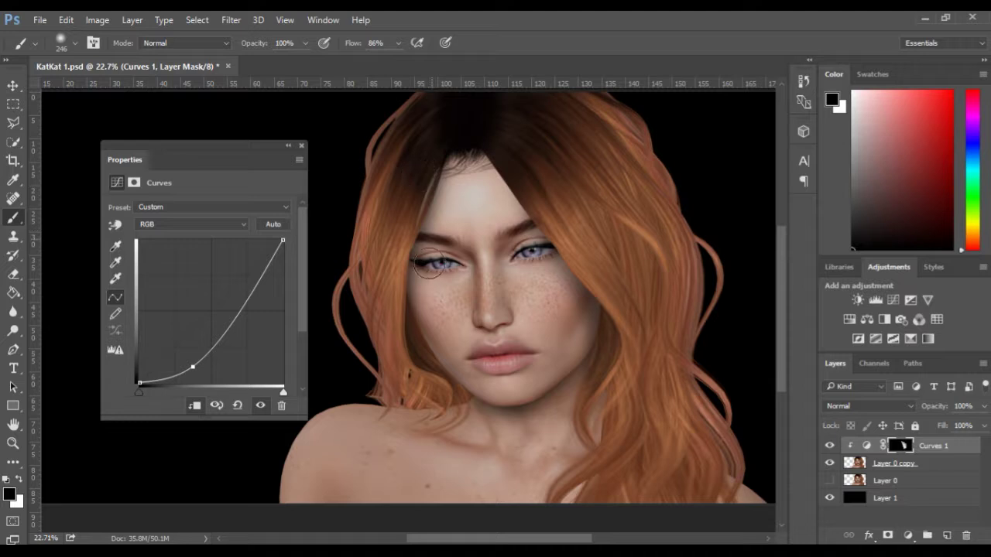
# Delete the test brush strokes from the history, back to the mask inversion.
pyautogui.click(803, 82)
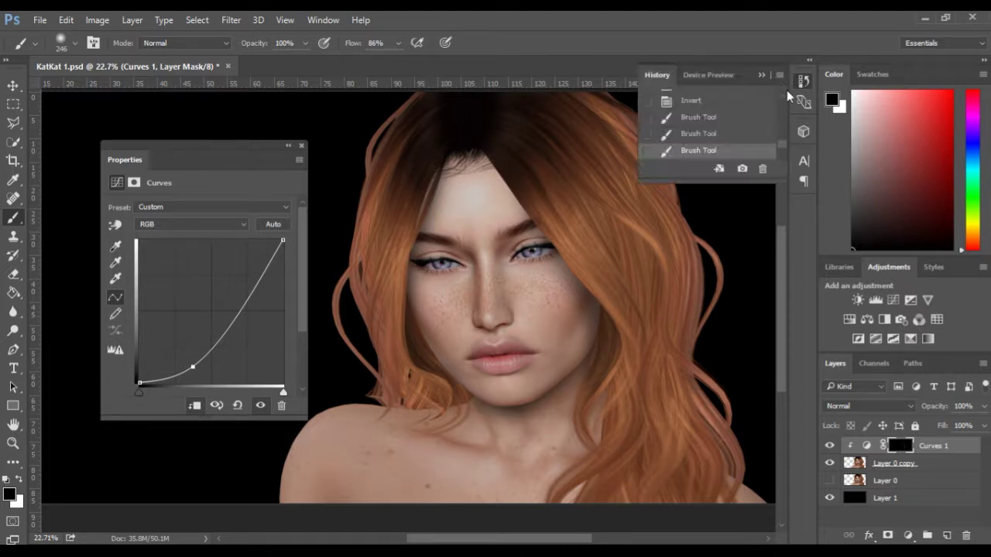
pyautogui.click(703, 117)
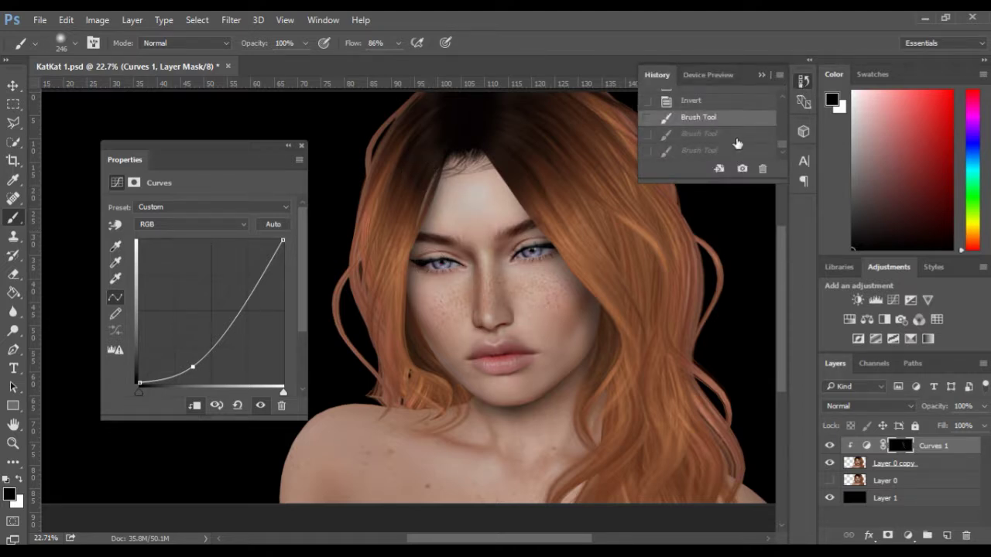
pyautogui.click(762, 170)
pyautogui.click(441, 225)
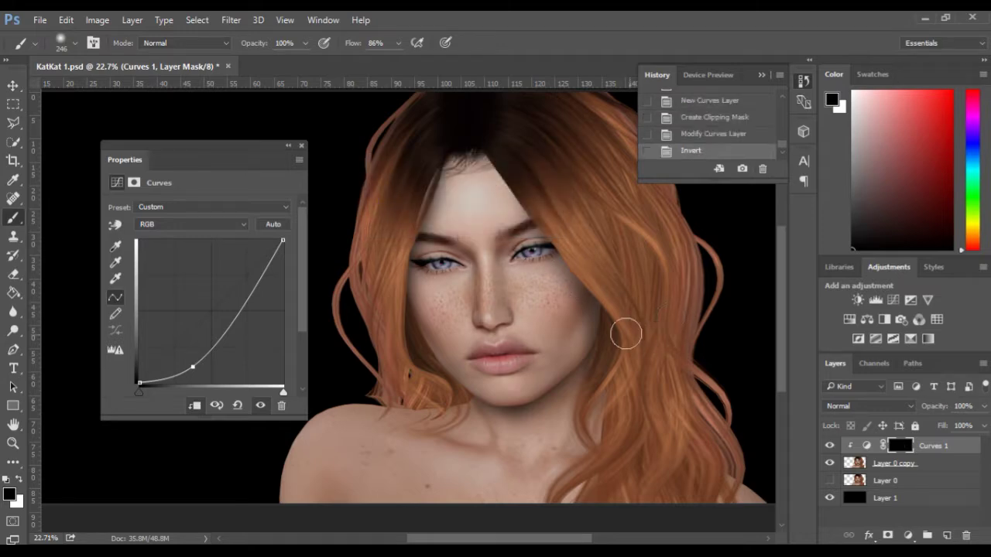
# Rename the darkening Curves layer as Dark.
pyautogui.rightClick(937, 449)
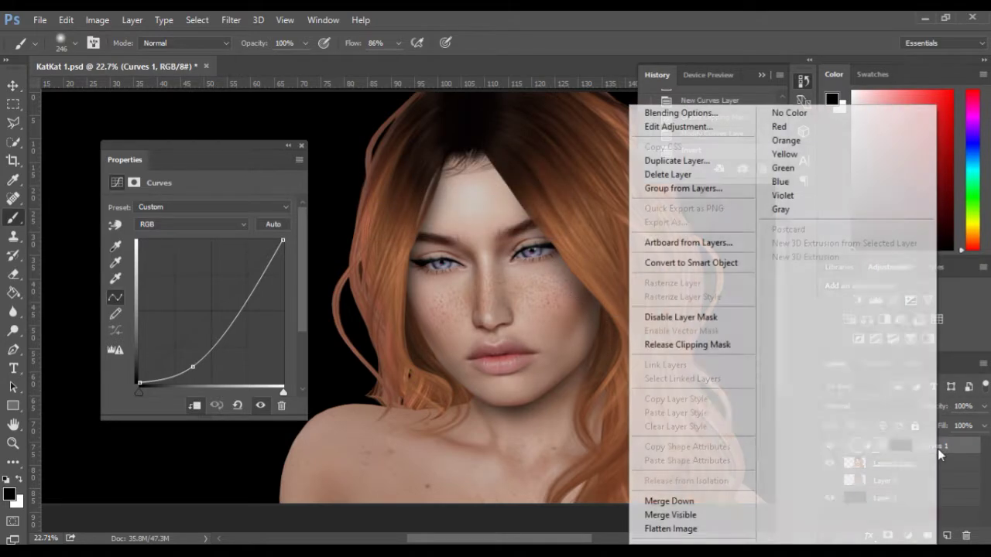
pyautogui.click(944, 449)
pyautogui.doubleClick(936, 446)
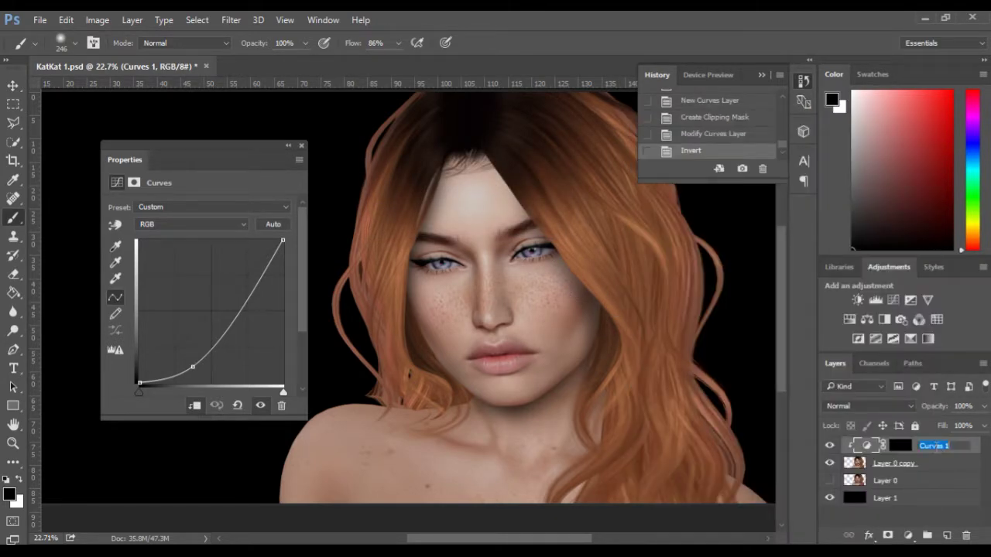
pyautogui.write('Dark')
pyautogui.press('Return')
# Add a brightening Curves adjustment directly above Layer 0 copy with its midtones raised, and invert its mask to black.
pyautogui.click(945, 462)
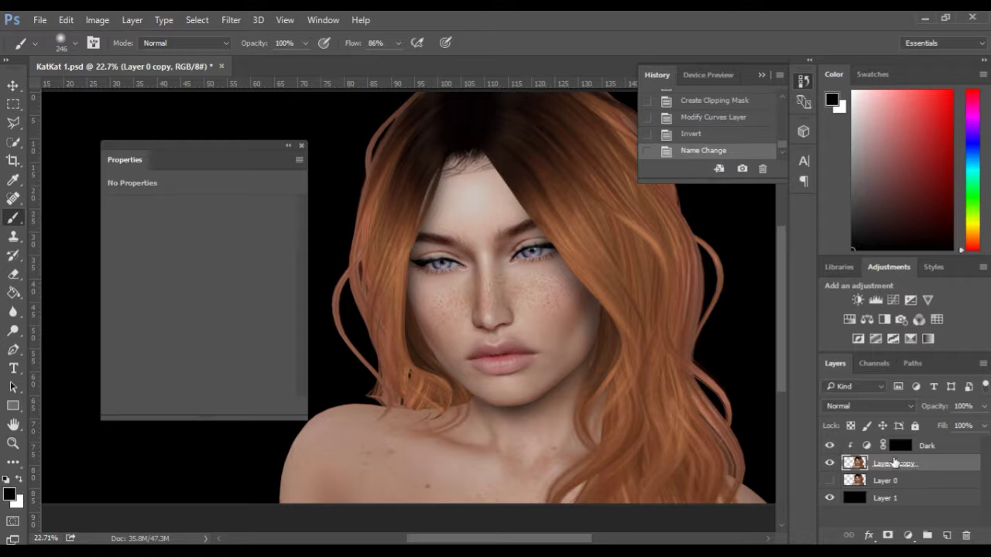
pyautogui.click(892, 302)
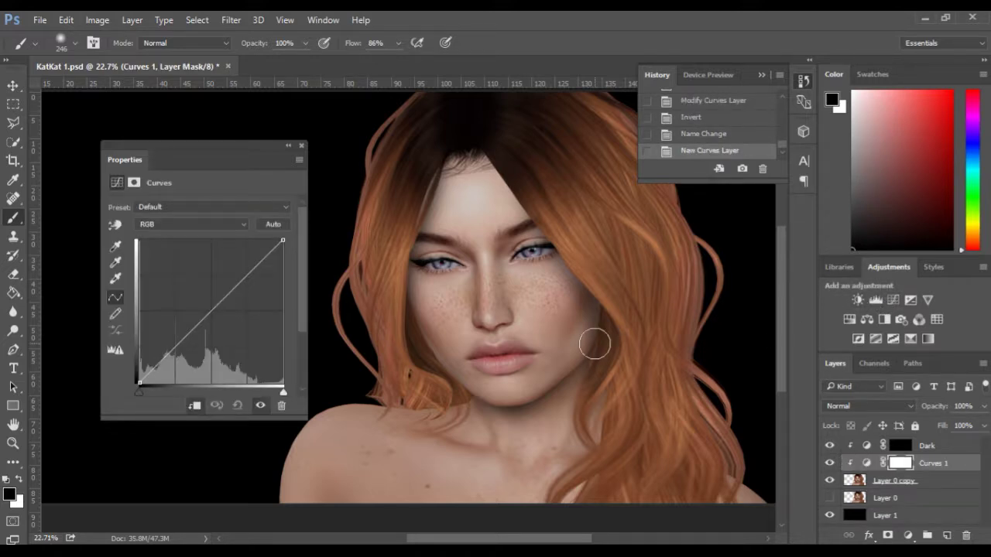
pyautogui.moveTo(186, 334); pyautogui.dragTo(184, 313)
pyautogui.moveTo(179, 313); pyautogui.dragTo(191, 309)
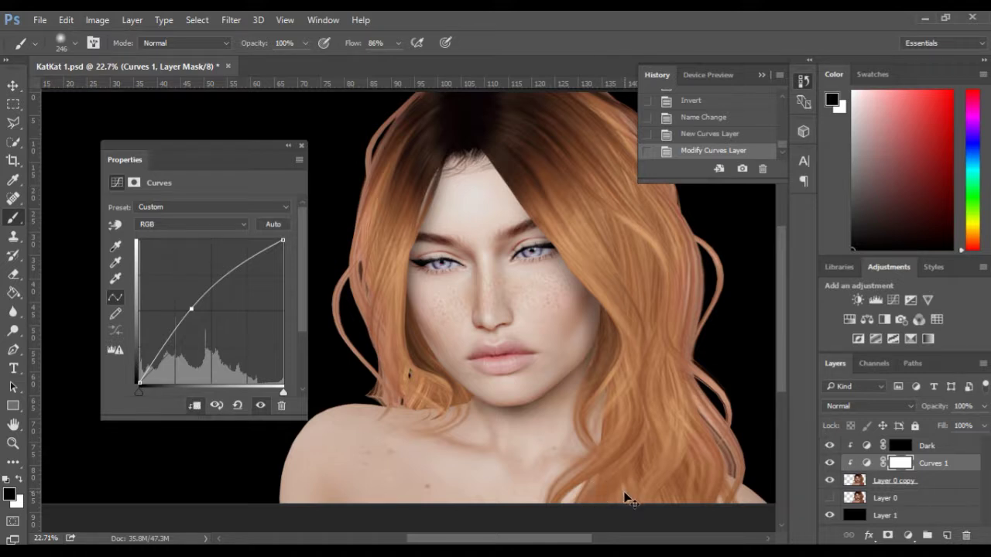
pyautogui.hotkey('ctrl', 'i')
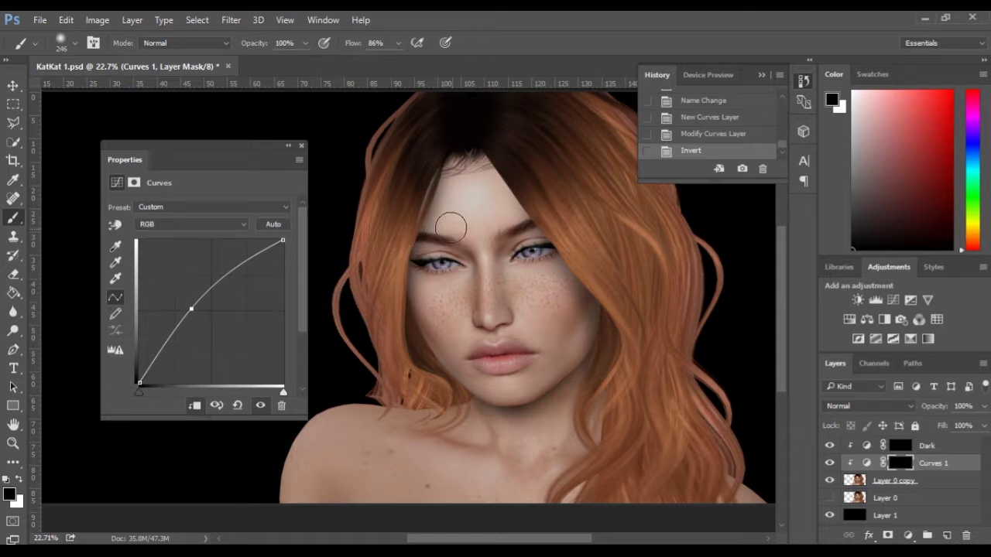
# Test the brightening mask by painting white strokes over the face and hair, and undo them.
pyautogui.click(392, 381)
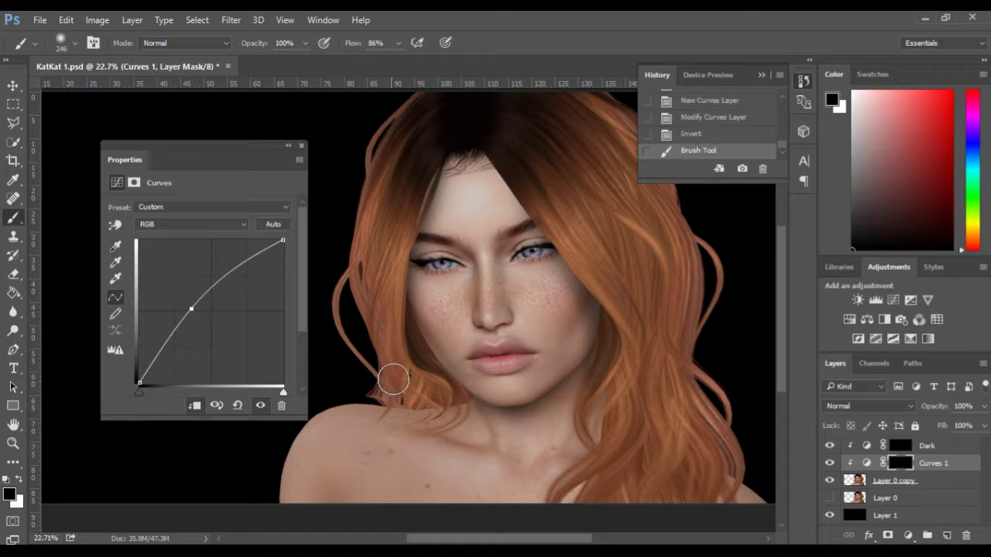
pyautogui.click(902, 464)
pyautogui.click(435, 428)
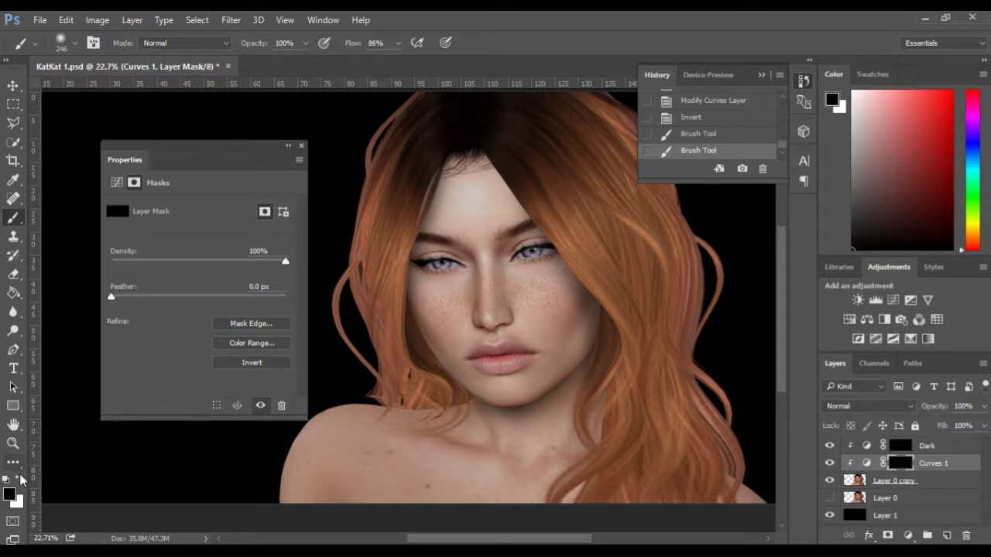
pyautogui.press('x')
pyautogui.moveTo(404, 195)
pyautogui.mouseDown()
pyautogui.moveTo(460, 448)
pyautogui.moveTo(501, 151)
pyautogui.moveTo(535, 381)
pyautogui.moveTo(560, 446)
pyautogui.moveTo(610, 198)
pyautogui.moveTo(606, 302)
pyautogui.moveTo(648, 423)
pyautogui.mouseUp()
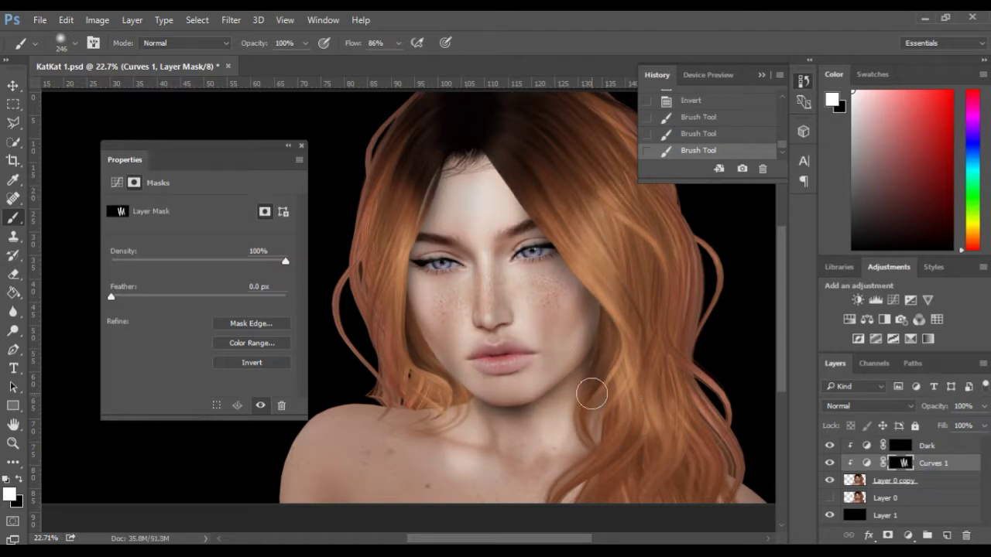
pyautogui.hotkey('ctrl', 'z')
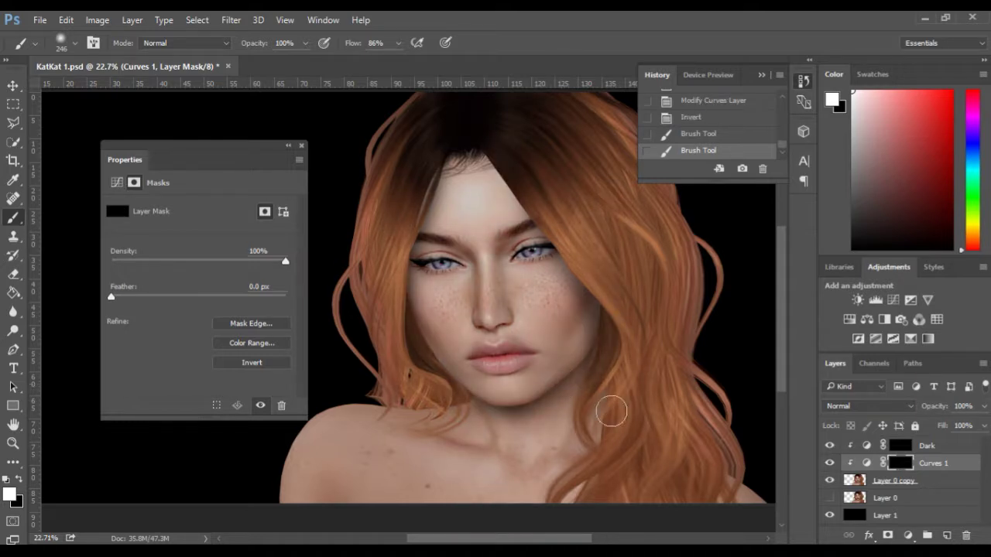
# Rename the brightening Curves layer as Light.
pyautogui.doubleClick(933, 464)
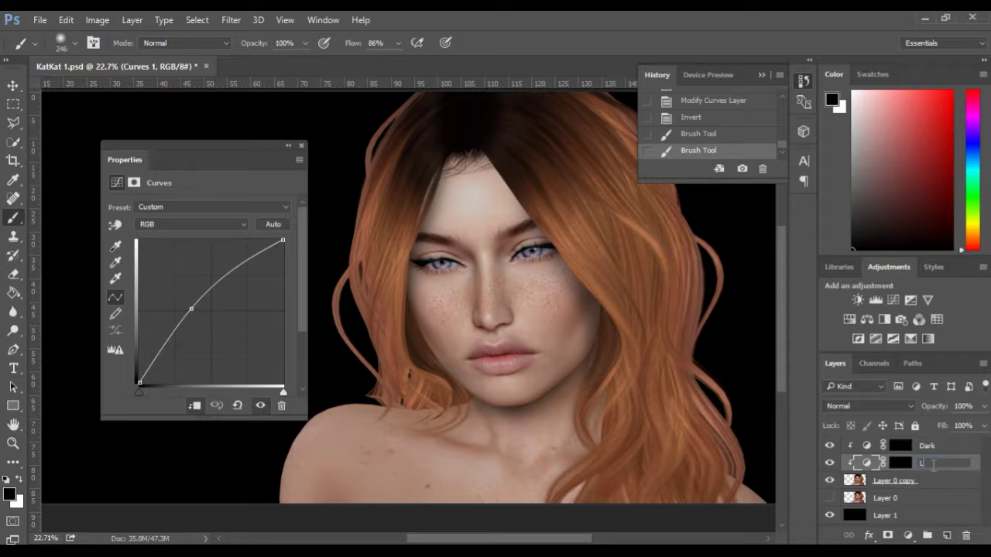
pyautogui.write('Light')
pyautogui.press('Return')
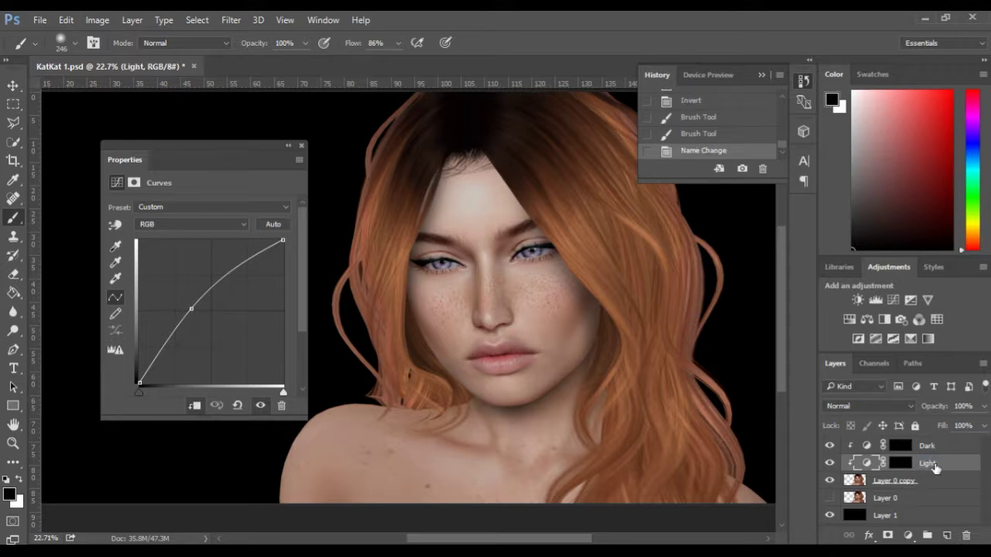
# Collapse the Curves properties, target the Dark layer's mask with white as the painting colour, and reduce the brush to 77 px.
pyautogui.click(288, 146)
pyautogui.scroll(2, 570, 306)
pyautogui.scroll(-1, 569, 308)
pyautogui.scroll(2, 565, 302)
pyautogui.press('space')
pyautogui.moveTo(447, 222); pyautogui.dragTo(418, 222)
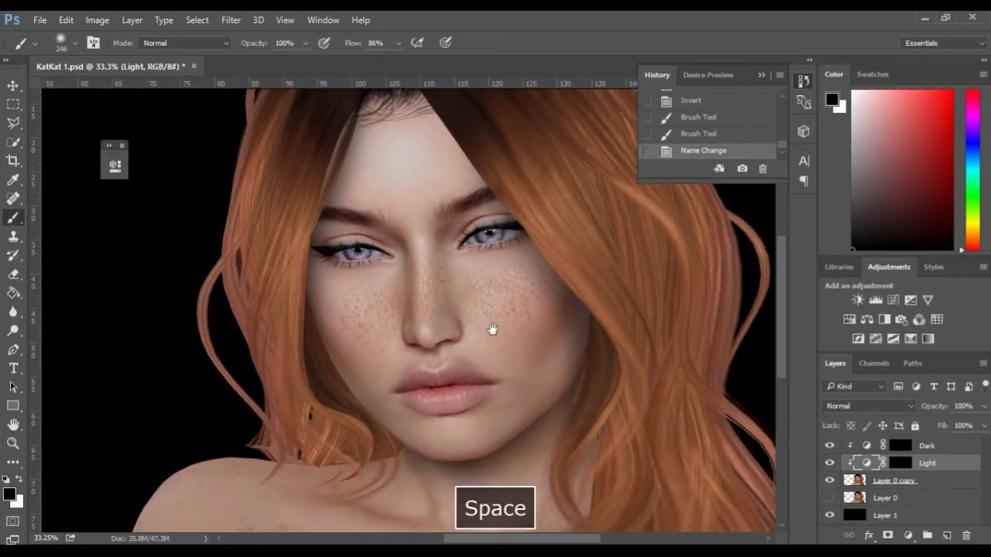
pyautogui.scroll(3, 492, 330)
pyautogui.moveTo(464, 327)
pyautogui.mouseDown()
pyautogui.moveTo(477, 316)
pyautogui.moveTo(465, 317)
pyautogui.mouseUp()
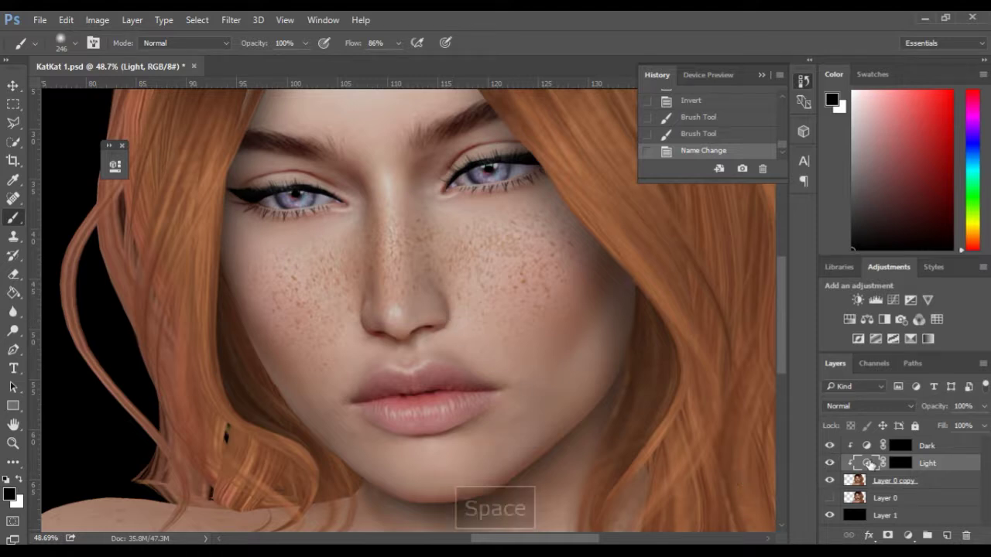
pyautogui.click(899, 445)
pyautogui.press('x')
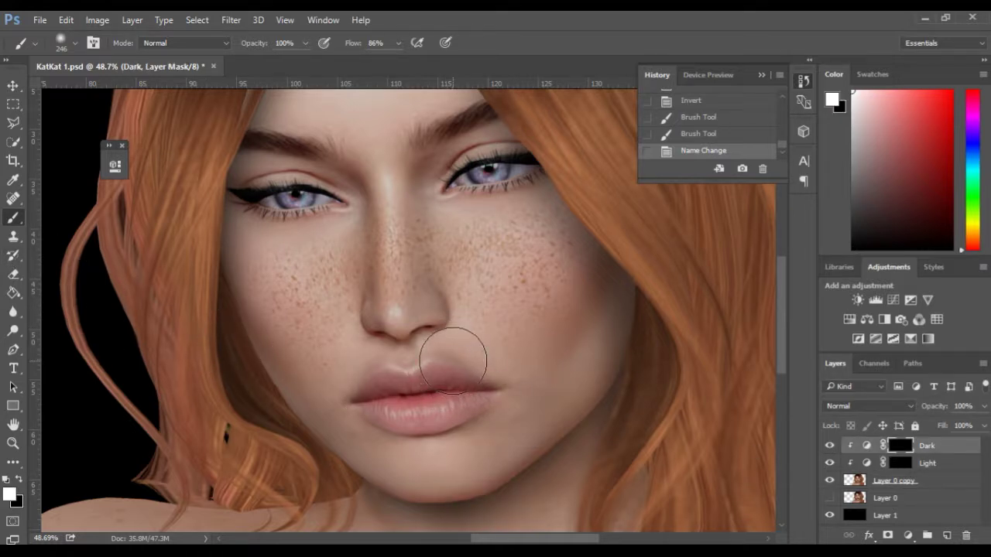
pyautogui.moveTo(454, 343)
pyautogui.mouseDown()
pyautogui.moveTo(423, 347)
pyautogui.moveTo(432, 347)
pyautogui.mouseUp()
pyautogui.moveTo(479, 314); pyautogui.dragTo(491, 316)
# Try painting white strokes between the lips on the Dark mask at 100% brush opacity, undoing each attempt.
pyautogui.moveTo(388, 404); pyautogui.dragTo(465, 401)
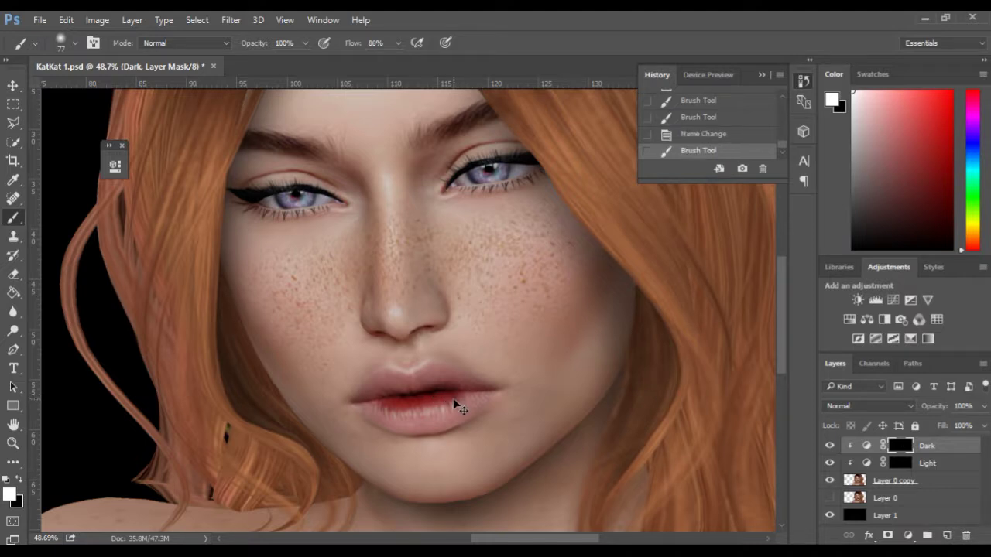
pyautogui.hotkey('ctrl', 'z')
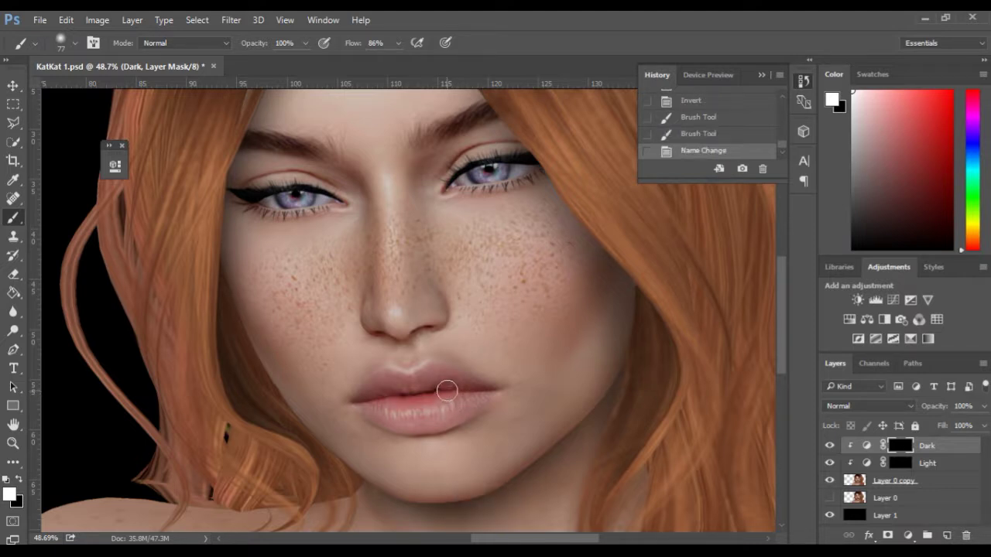
pyautogui.moveTo(391, 405); pyautogui.dragTo(461, 408)
pyautogui.hotkey('ctrl', 'z')
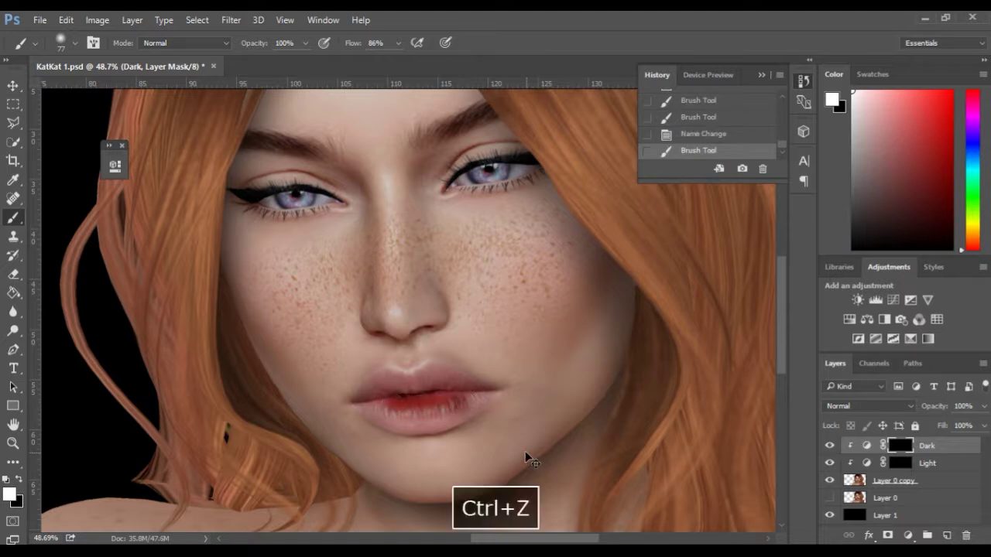
# Lower the brush opacity to 30%, paint a soft shadow between the lips, and toggle the Dark layer to compare.
pyautogui.moveTo(258, 44); pyautogui.dragTo(233, 46)
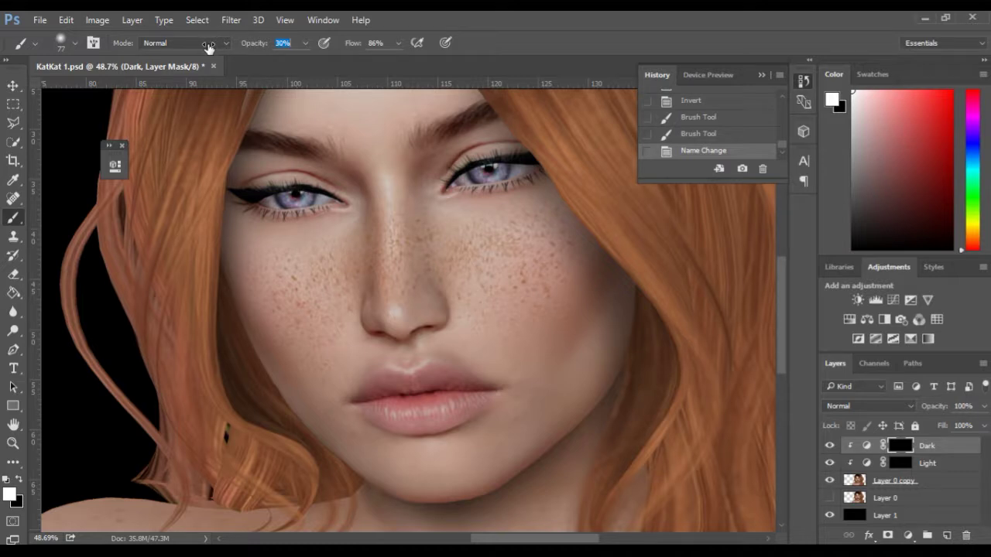
pyautogui.moveTo(404, 408)
pyautogui.mouseDown()
pyautogui.moveTo(396, 403)
pyautogui.moveTo(459, 397)
pyautogui.mouseUp()
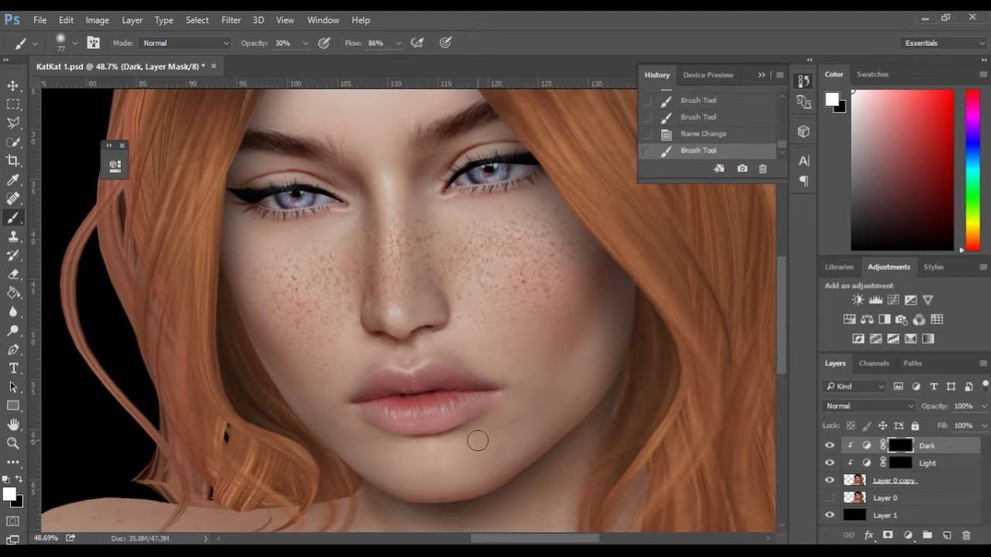
pyautogui.click(829, 447)
pyautogui.click(830, 446)
# Deepen the shadow along the lip line and across the lower lip, using a brush reduced to 50 px.
pyautogui.scroll(2, 421, 454)
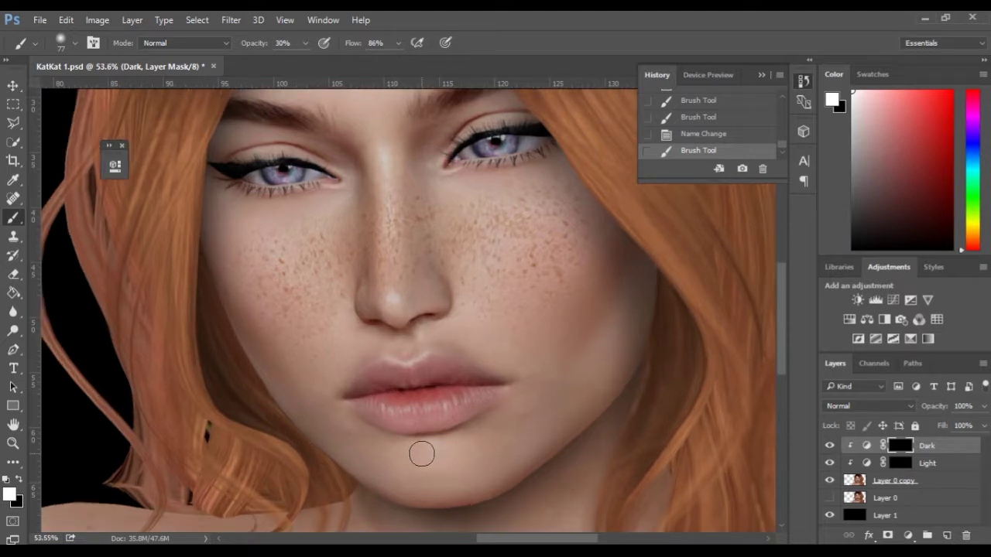
pyautogui.moveTo(385, 394)
pyautogui.mouseDown()
pyautogui.moveTo(379, 385)
pyautogui.moveTo(453, 379)
pyautogui.moveTo(441, 379)
pyautogui.mouseUp()
pyautogui.scroll(-3, 404, 479)
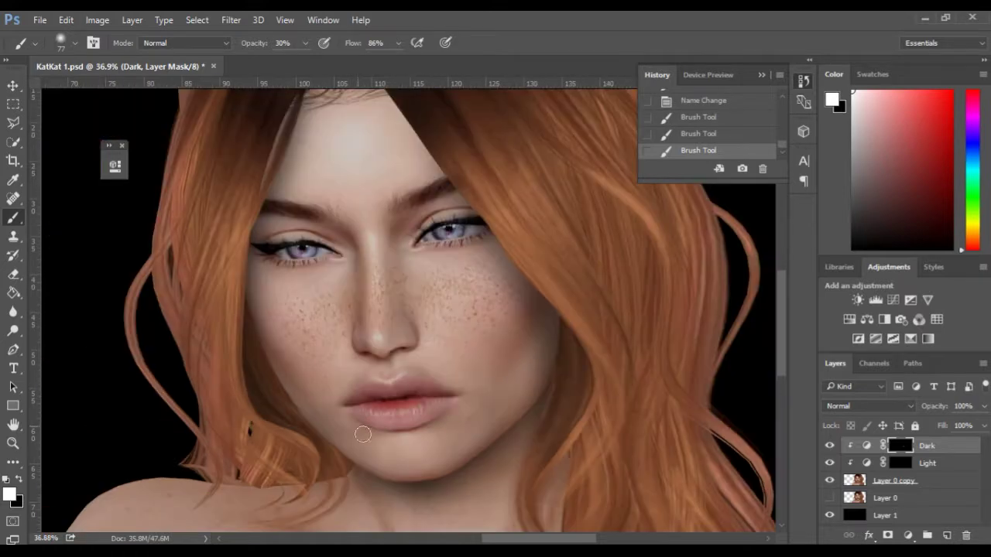
pyautogui.scroll(4, 404, 479)
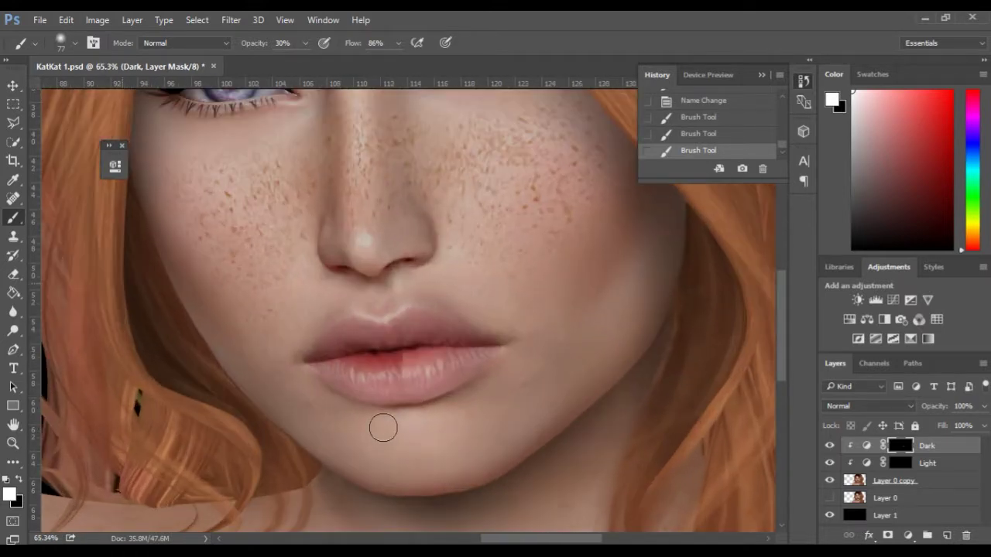
pyautogui.moveTo(397, 396)
pyautogui.mouseDown()
pyautogui.moveTo(345, 382)
pyautogui.moveTo(416, 392)
pyautogui.moveTo(483, 360)
pyautogui.mouseUp()
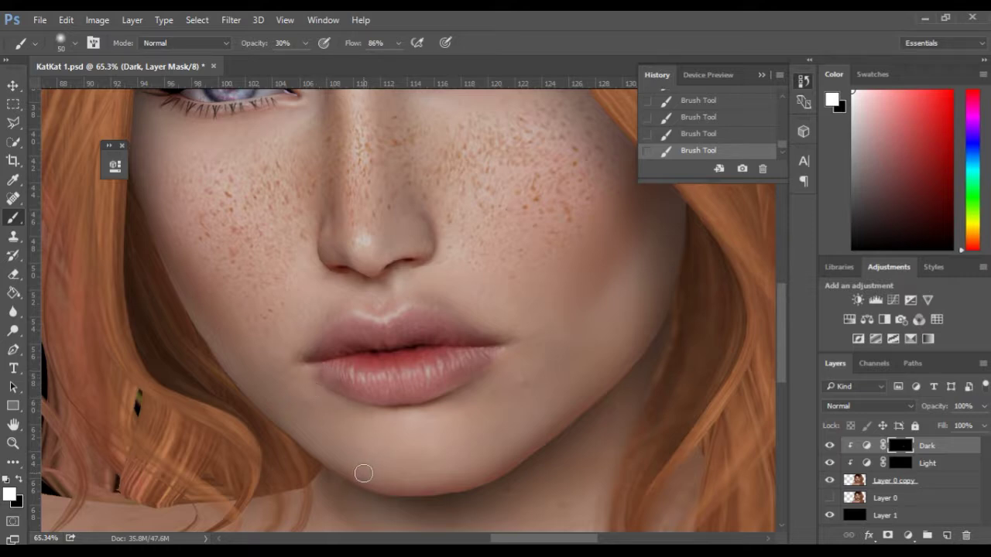
pyautogui.hotkey('ctrl', 'z')
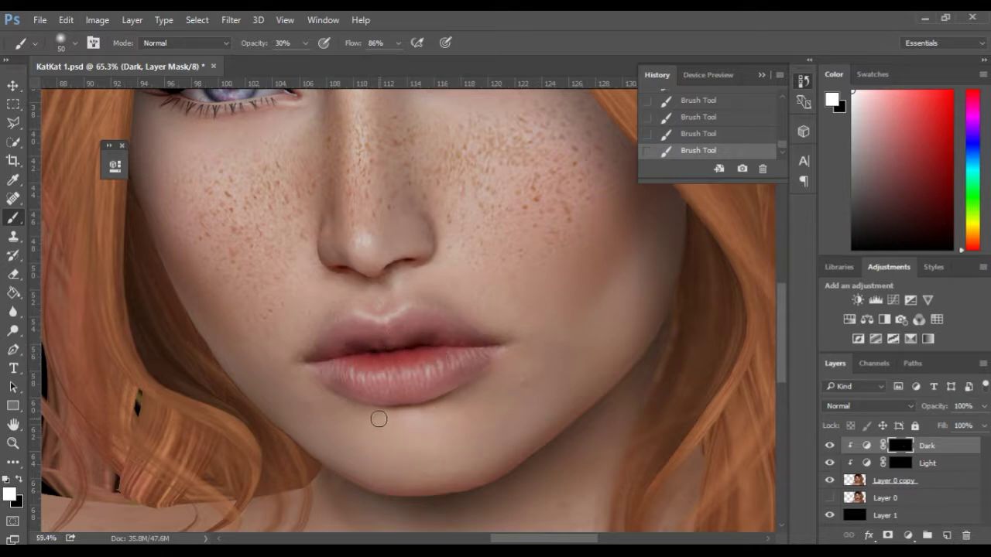
# Paint soft shadow strokes beneath the lower lashes of the model's right eye on the Dark mask.
pyautogui.scroll(-2, 379, 419)
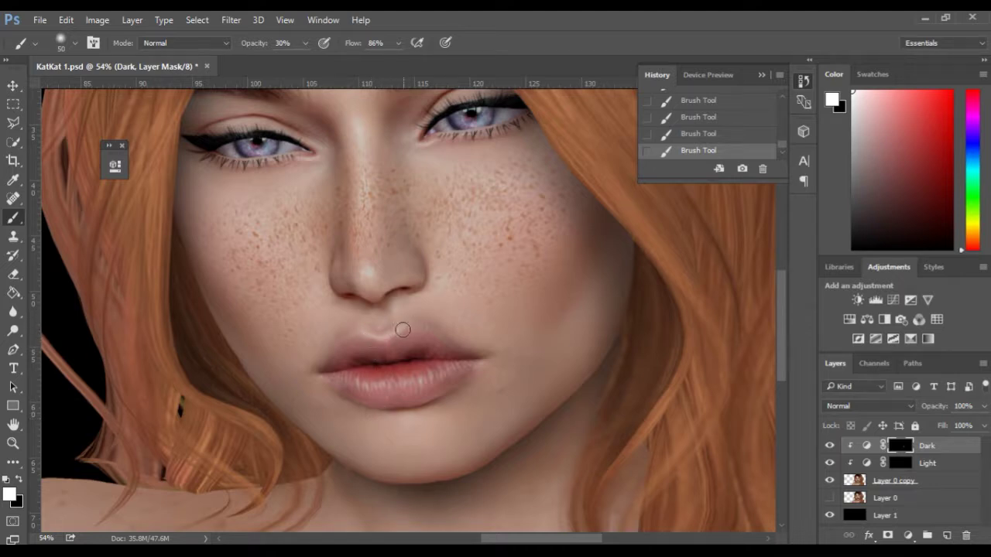
pyautogui.press('space')
pyautogui.moveTo(380, 268); pyautogui.dragTo(400, 372)
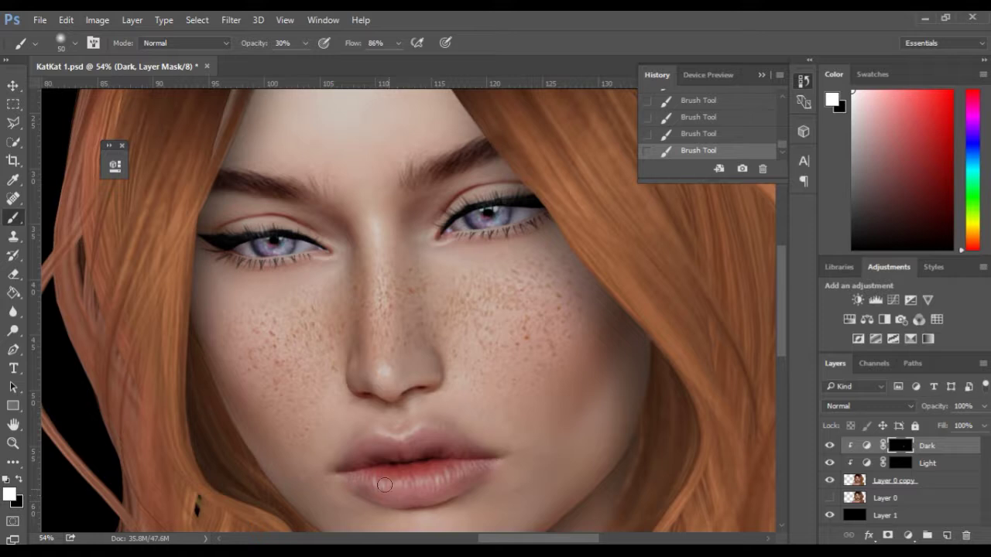
pyautogui.press('space')
pyautogui.moveTo(341, 325)
pyautogui.mouseDown()
pyautogui.moveTo(369, 348)
pyautogui.moveTo(416, 336)
pyautogui.moveTo(437, 344)
pyautogui.moveTo(450, 377)
pyautogui.mouseUp()
pyautogui.moveTo(392, 309); pyautogui.dragTo(382, 332)
pyautogui.scroll(4, 375, 344)
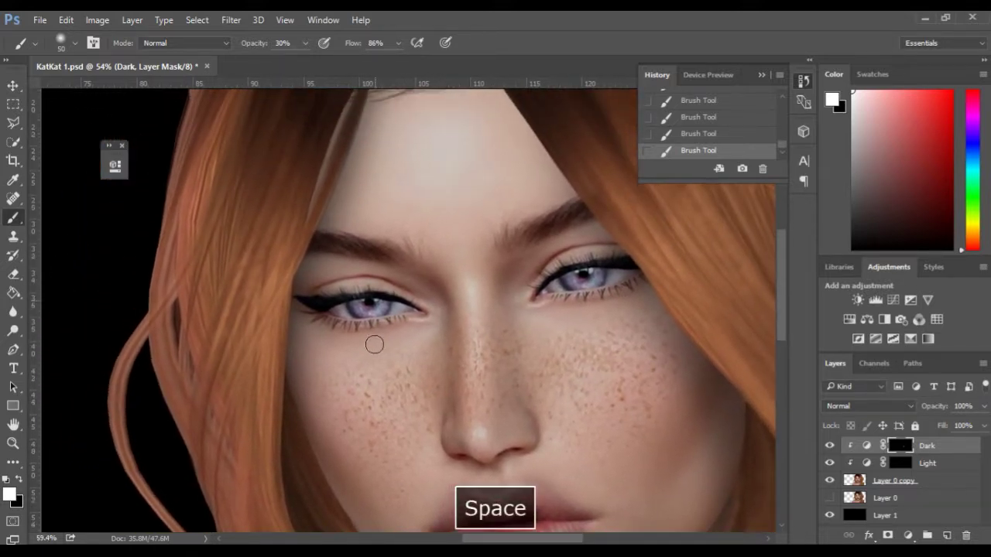
pyautogui.scroll(2, 373, 341)
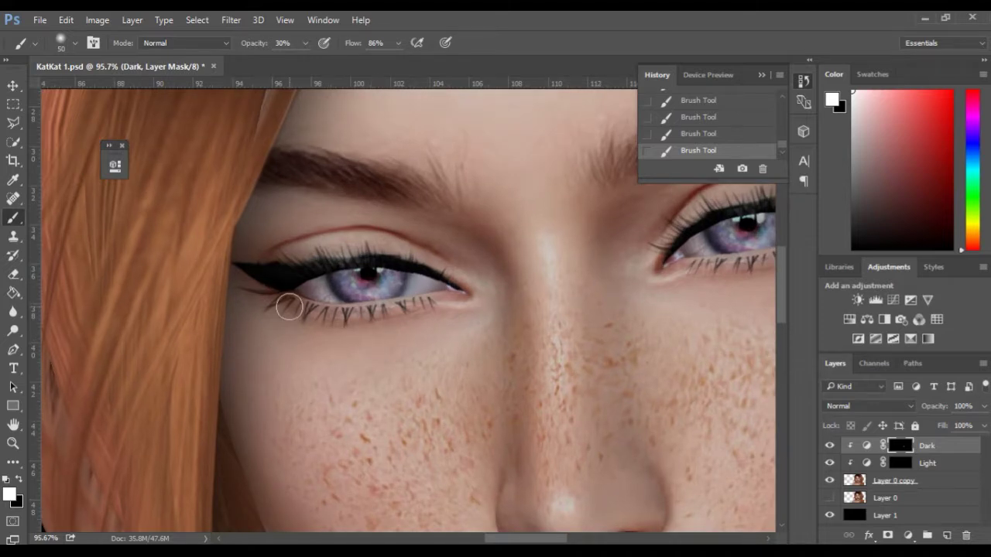
pyautogui.moveTo(282, 303)
pyautogui.mouseDown()
pyautogui.moveTo(356, 318)
pyautogui.moveTo(455, 309)
pyautogui.mouseUp()
pyautogui.scroll(-2, 325, 380)
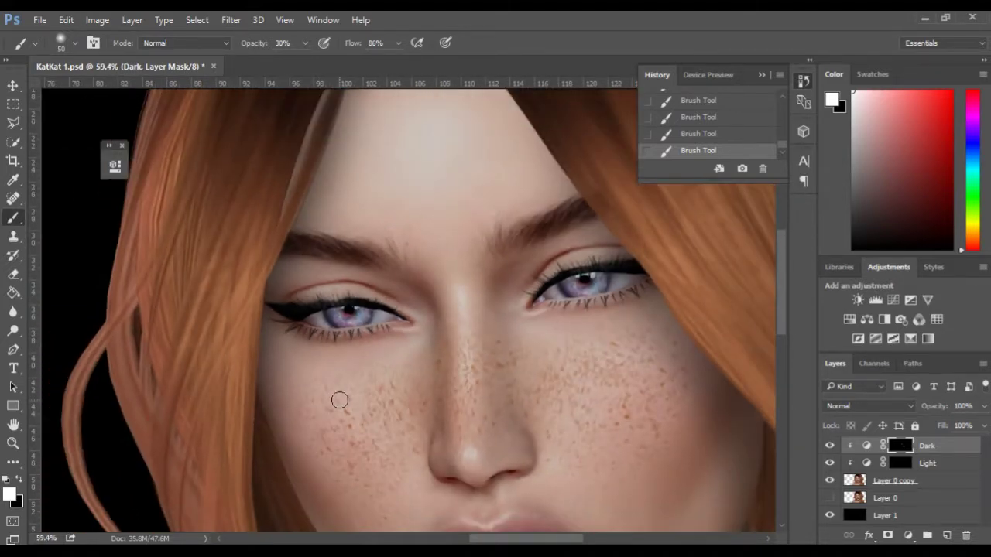
pyautogui.scroll(5, 337, 401)
pyautogui.moveTo(250, 262)
pyautogui.mouseDown()
pyautogui.moveTo(318, 281)
pyautogui.moveTo(463, 268)
pyautogui.mouseUp()
pyautogui.scroll(-5, 297, 336)
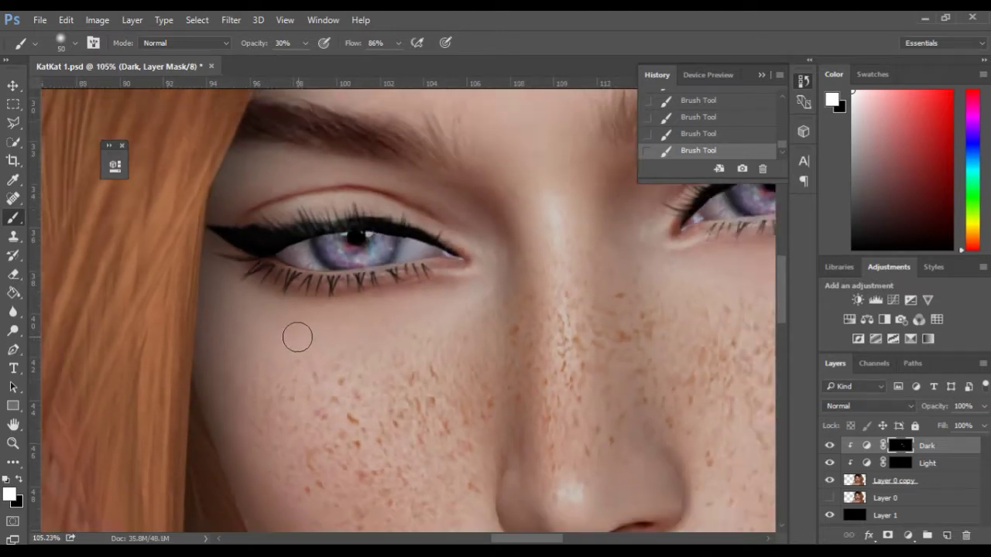
# Darken the skin beneath the lower lashes of the model's left eye, undoing the first stroke and repainting it.
pyautogui.press('space')
pyautogui.moveTo(620, 281)
pyautogui.mouseDown()
pyautogui.moveTo(457, 327)
pyautogui.moveTo(484, 304)
pyautogui.moveTo(538, 292)
pyautogui.mouseUp()
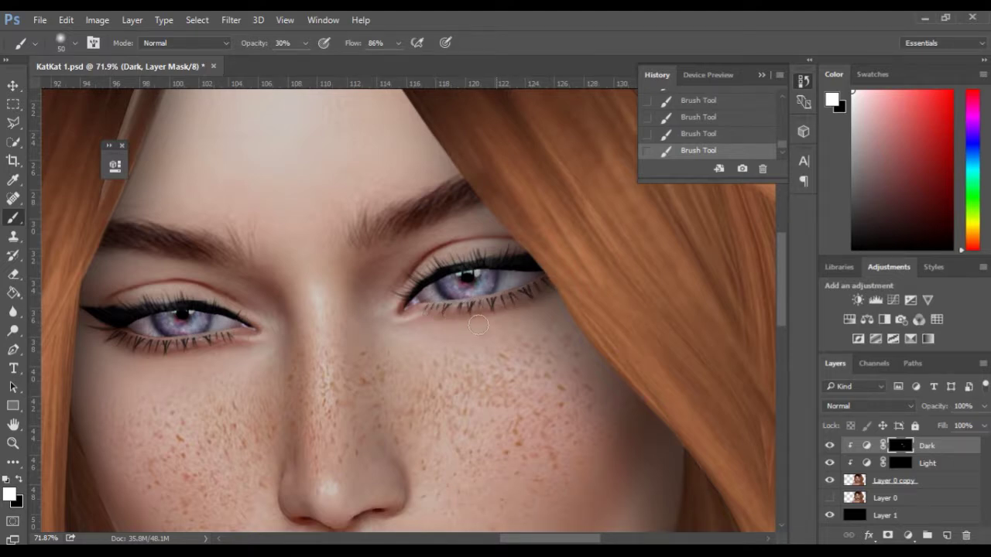
pyautogui.moveTo(434, 310); pyautogui.dragTo(556, 293)
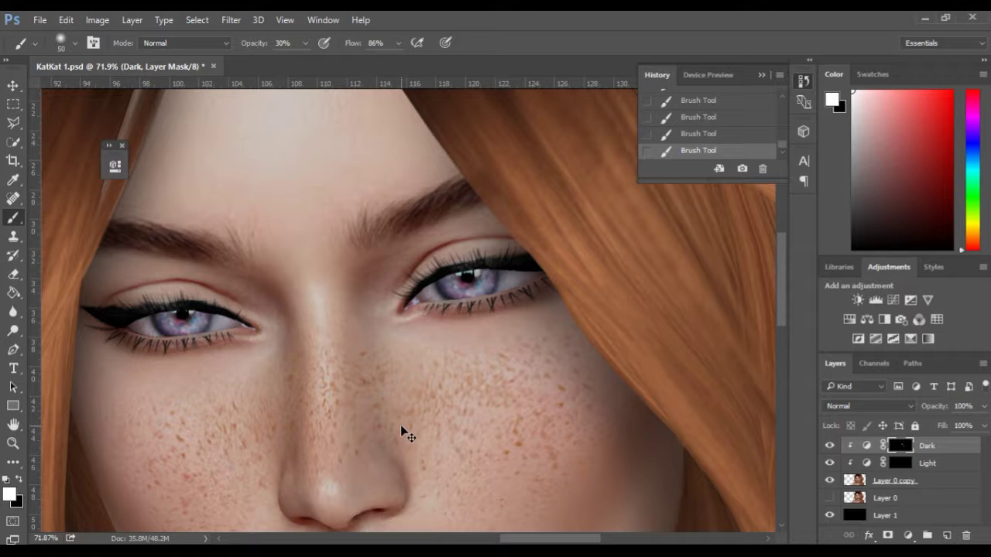
pyautogui.hotkey('ctrl', 'z')
pyautogui.moveTo(430, 313); pyautogui.dragTo(539, 289)
# Compare the shading under both eyes and strengthen the shadow below the model's right lower lashes.
pyautogui.press('space')
pyautogui.moveTo(186, 390); pyautogui.dragTo(308, 426)
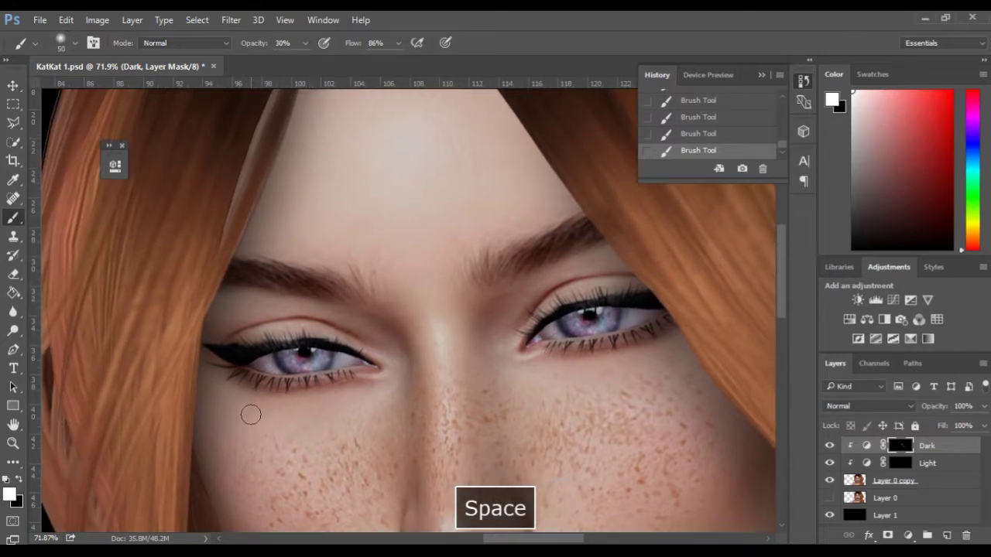
pyautogui.scroll(3, 250, 414)
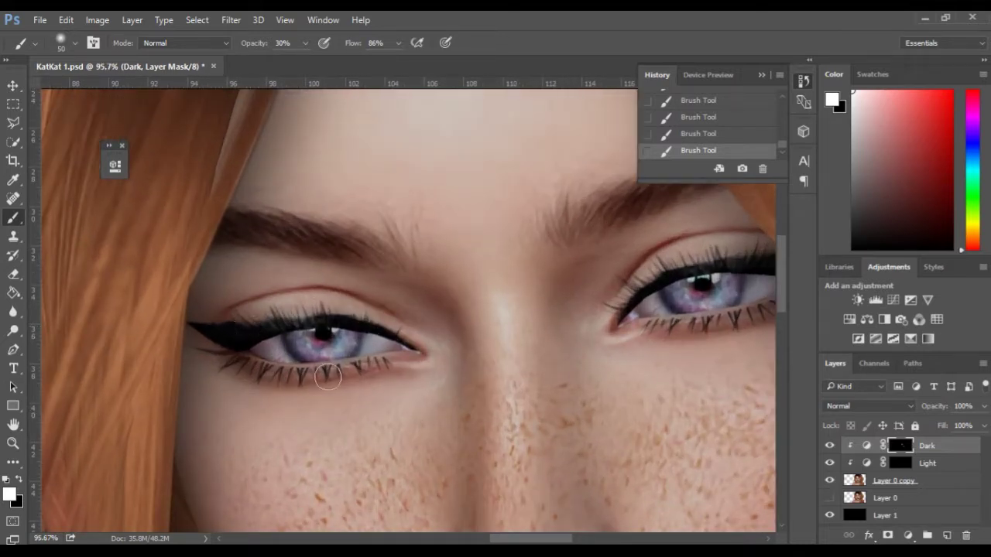
pyautogui.press('space')
pyautogui.moveTo(588, 367); pyautogui.dragTo(494, 425)
pyautogui.moveTo(309, 425); pyautogui.dragTo(398, 425)
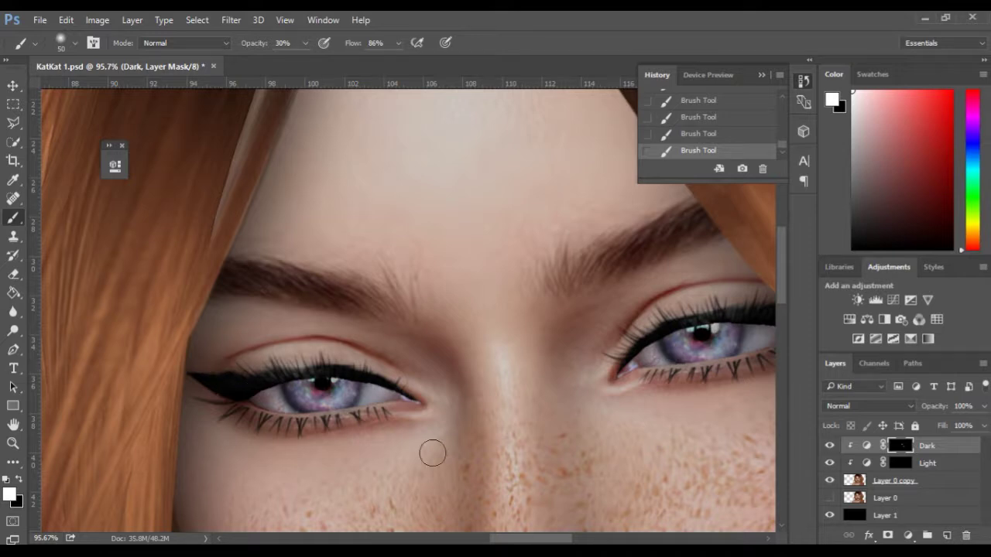
# Shade the eyeballs around the irises of both eyes on the Dark mask, using small brushes of 23 px and 16 px.
pyautogui.moveTo(540, 395)
pyautogui.mouseDown()
pyautogui.moveTo(501, 407)
pyautogui.moveTo(485, 389)
pyautogui.moveTo(538, 361)
pyautogui.mouseUp()
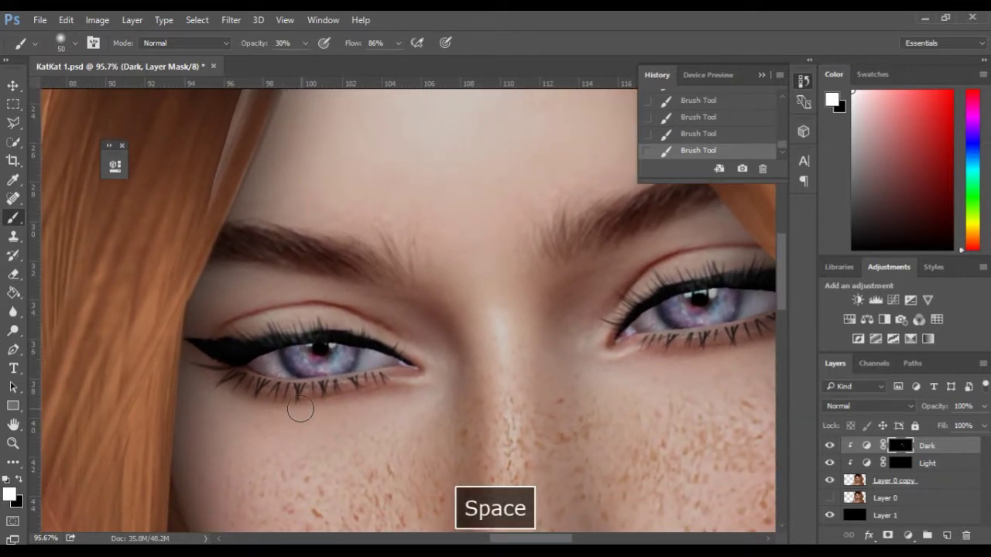
pyautogui.scroll(1, 303, 411)
pyautogui.moveTo(289, 344); pyautogui.dragTo(279, 346)
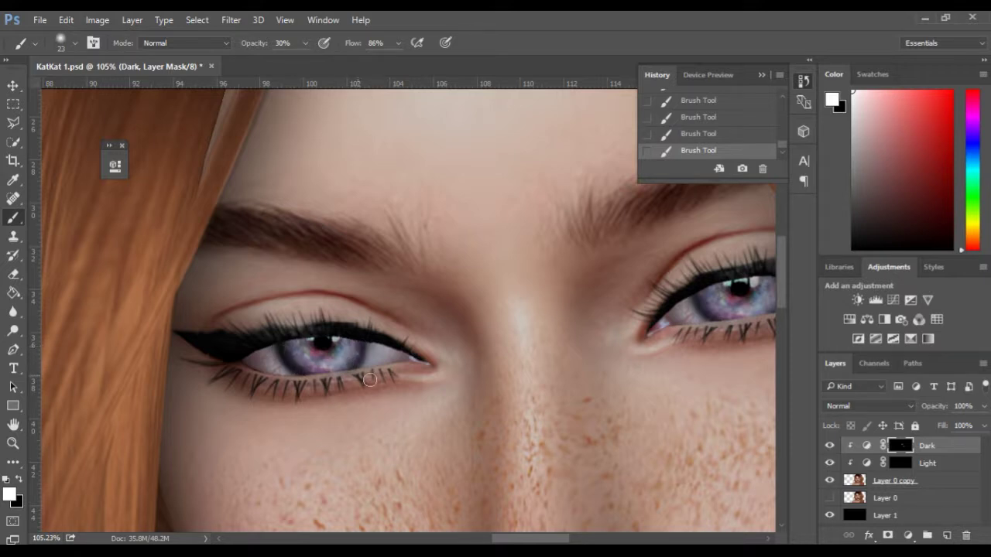
pyautogui.press('space')
pyautogui.moveTo(567, 343); pyautogui.dragTo(354, 372)
pyautogui.moveTo(494, 329); pyautogui.dragTo(518, 347)
pyautogui.moveTo(571, 312); pyautogui.dragTo(561, 346)
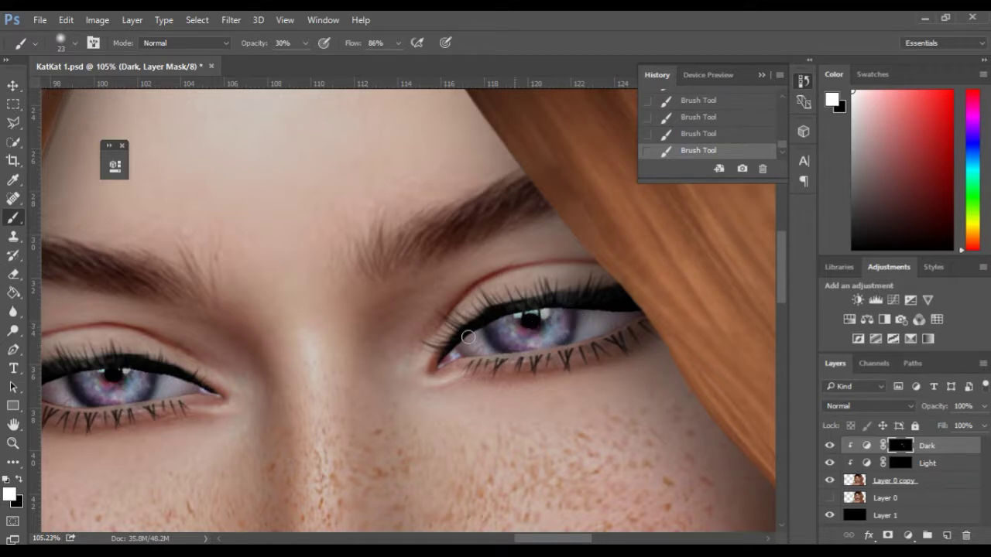
pyautogui.keyDown('alt'); pyautogui.rightClick(96, 376); pyautogui.keyUp('alt')
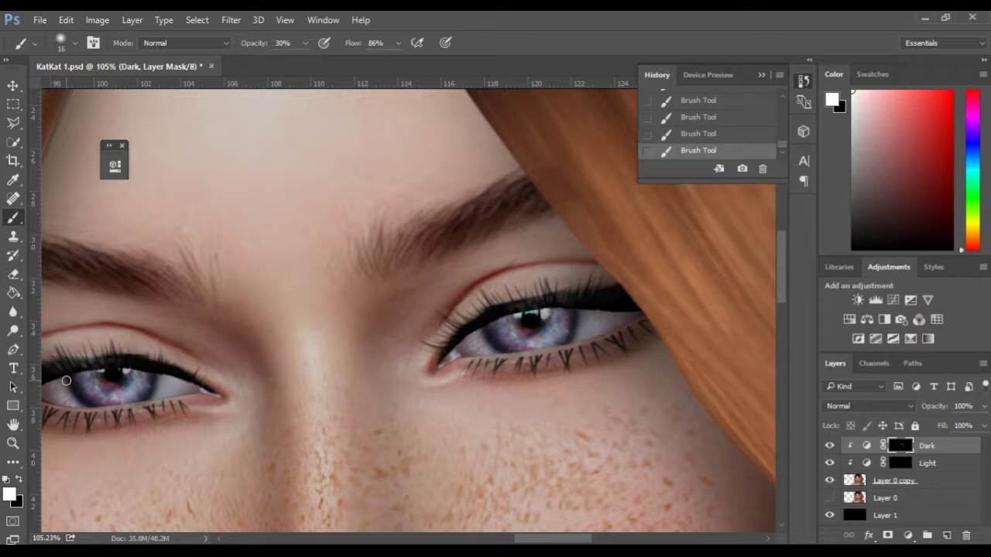
# Enlarge the brush to 64 px and paint darkening strokes along both eyebrows on the Dark mask.
pyautogui.scroll(-8, 192, 399)
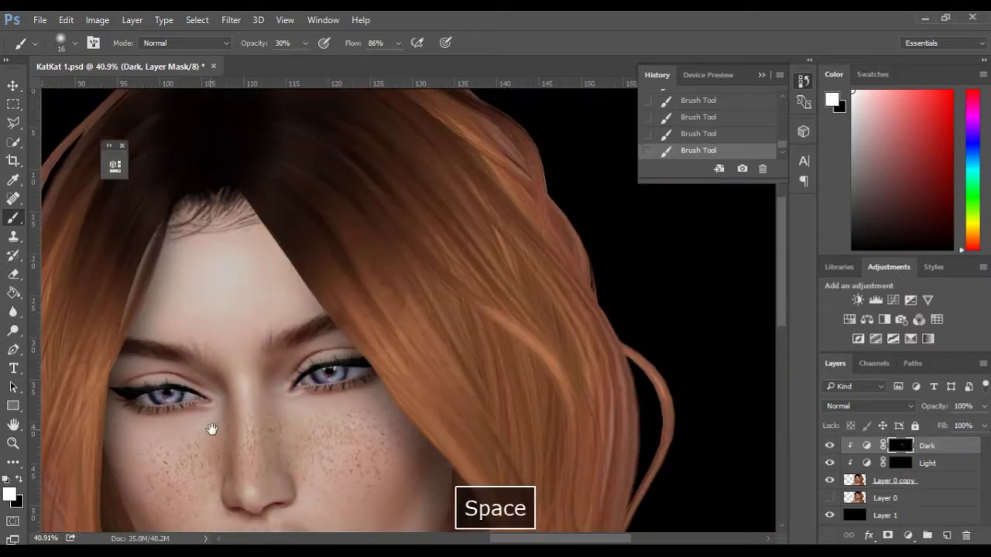
pyautogui.moveTo(211, 428); pyautogui.dragTo(269, 397)
pyautogui.scroll(5, 197, 389)
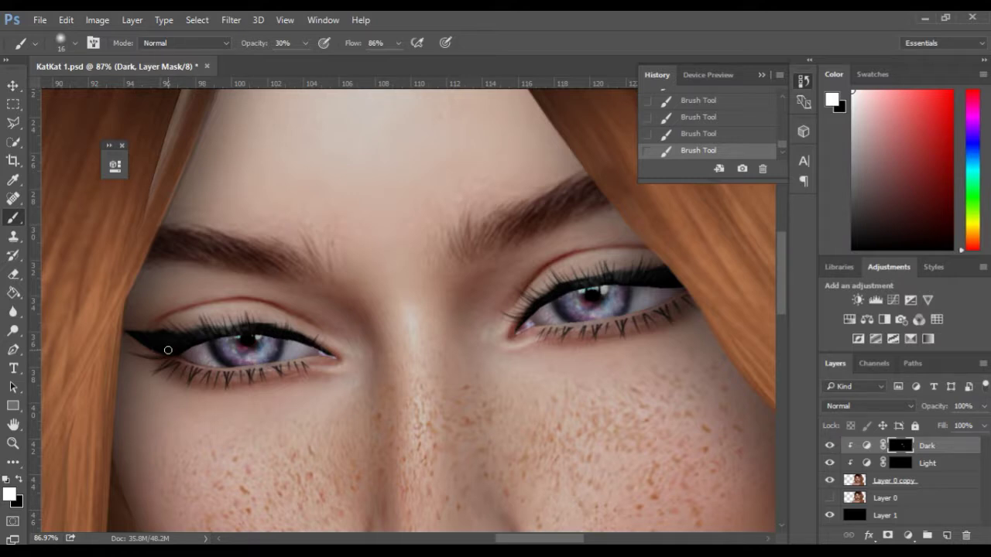
pyautogui.moveTo(167, 349); pyautogui.dragTo(183, 349)
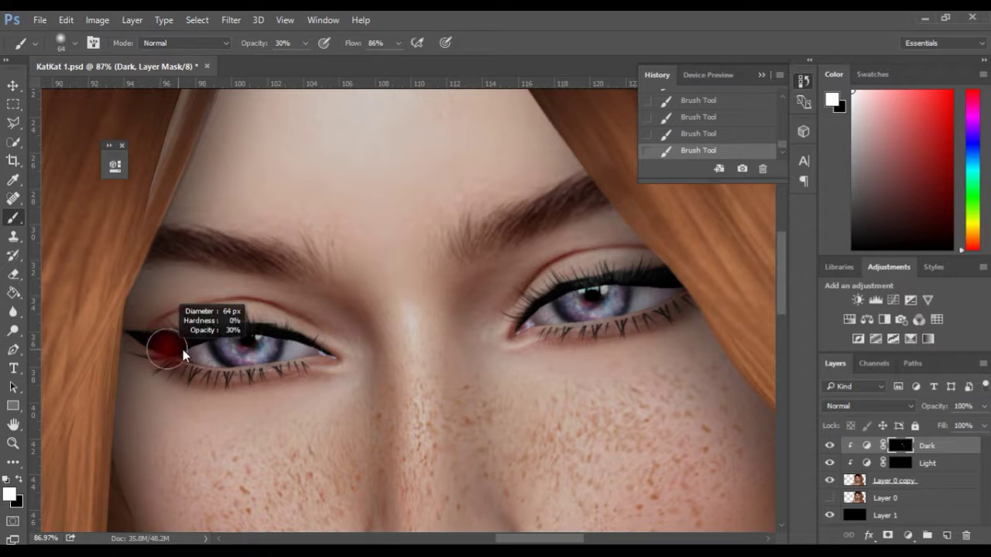
pyautogui.moveTo(295, 268)
pyautogui.mouseDown()
pyautogui.moveTo(219, 249)
pyautogui.moveTo(164, 249)
pyautogui.mouseUp()
pyautogui.moveTo(466, 243); pyautogui.dragTo(598, 190)
# Enlarge the brush to 123 px, shade the side of the nose on the Dark mask, and undo the last stroke.
pyautogui.press('space')
pyautogui.moveTo(326, 340)
pyautogui.mouseDown()
pyautogui.moveTo(254, 330)
pyautogui.moveTo(269, 314)
pyautogui.moveTo(256, 259)
pyautogui.mouseUp()
pyautogui.scroll(-3, 325, 305)
pyautogui.scroll(-2, 324, 305)
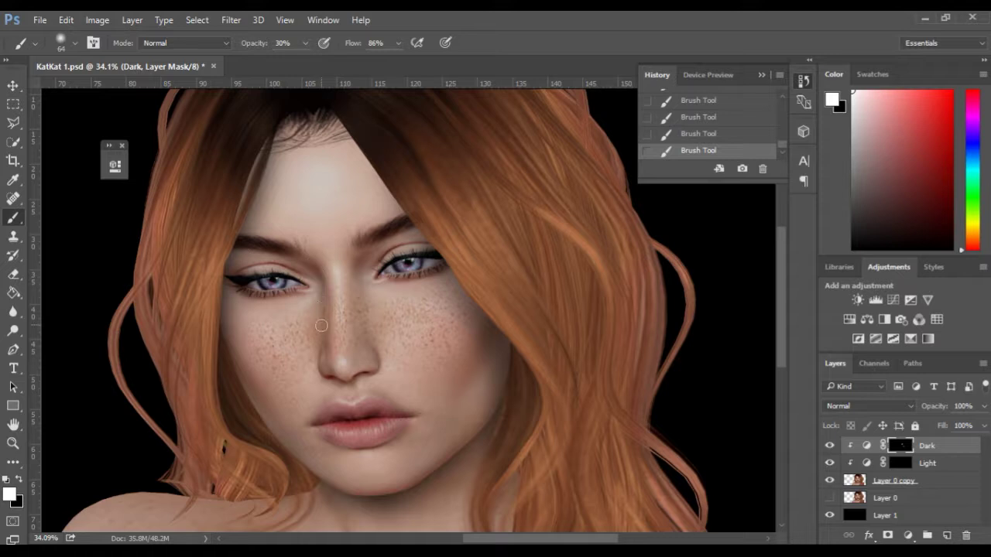
pyautogui.moveTo(319, 287); pyautogui.dragTo(325, 287)
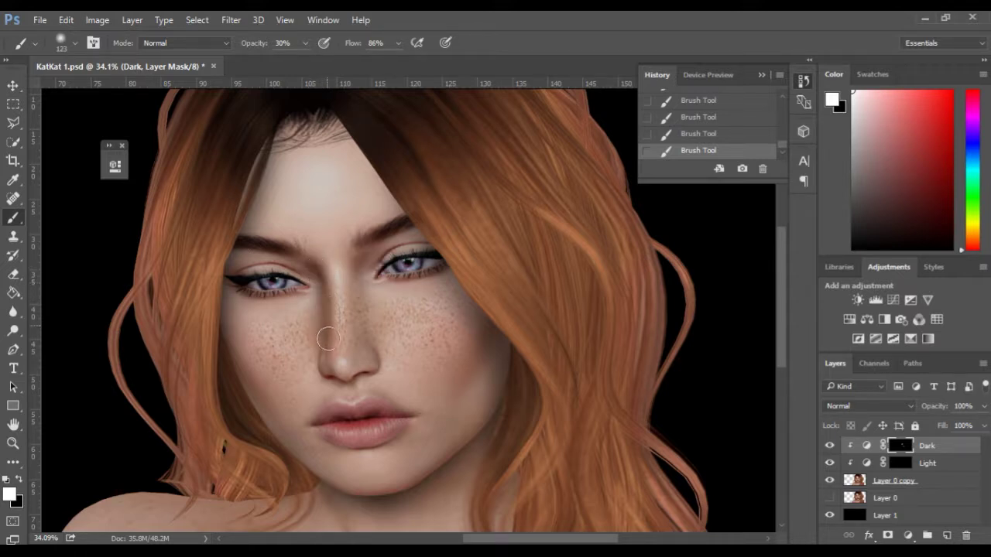
pyautogui.scroll(-1, 280, 432)
pyautogui.scroll(-2, 280, 433)
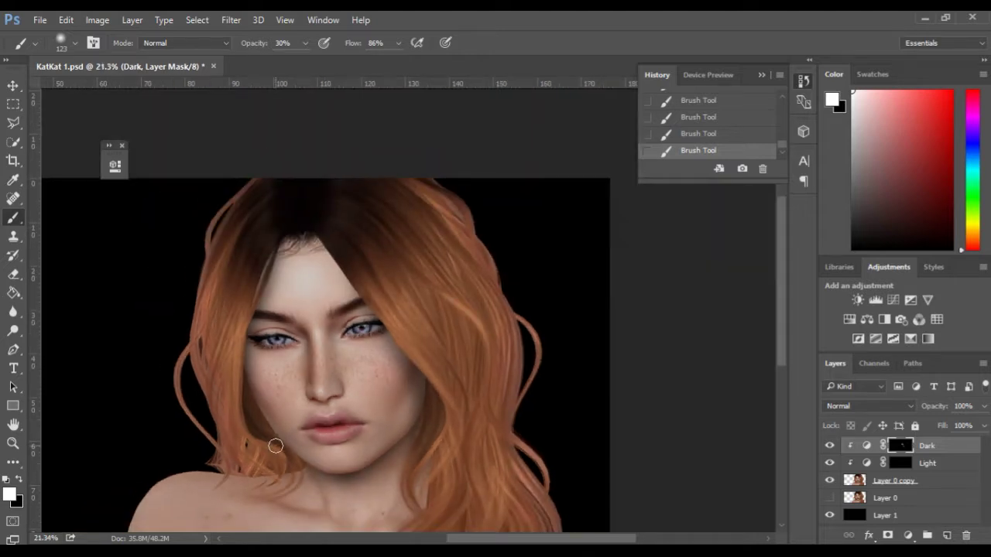
pyautogui.scroll(3, 275, 446)
pyautogui.hotkey('ctrl', 'z')
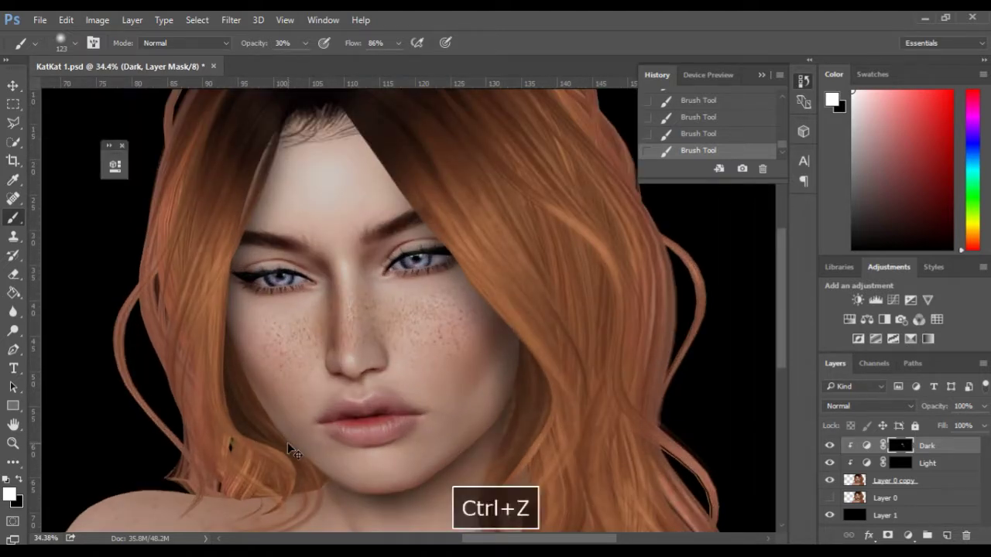
# Lower the brush opacity to 20%, reduce the brush to 75 px, and shade the side of the nose on the Dark mask.
pyautogui.scroll(1, 321, 365)
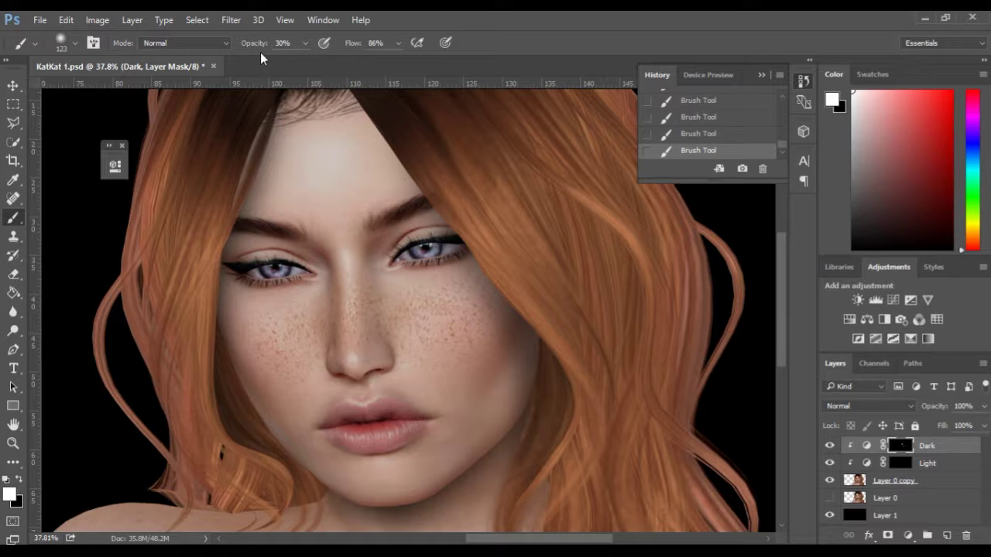
pyautogui.moveTo(255, 50); pyautogui.dragTo(248, 49)
pyautogui.moveTo(309, 251)
pyautogui.mouseDown()
pyautogui.moveTo(326, 269)
pyautogui.moveTo(330, 373)
pyautogui.mouseUp()
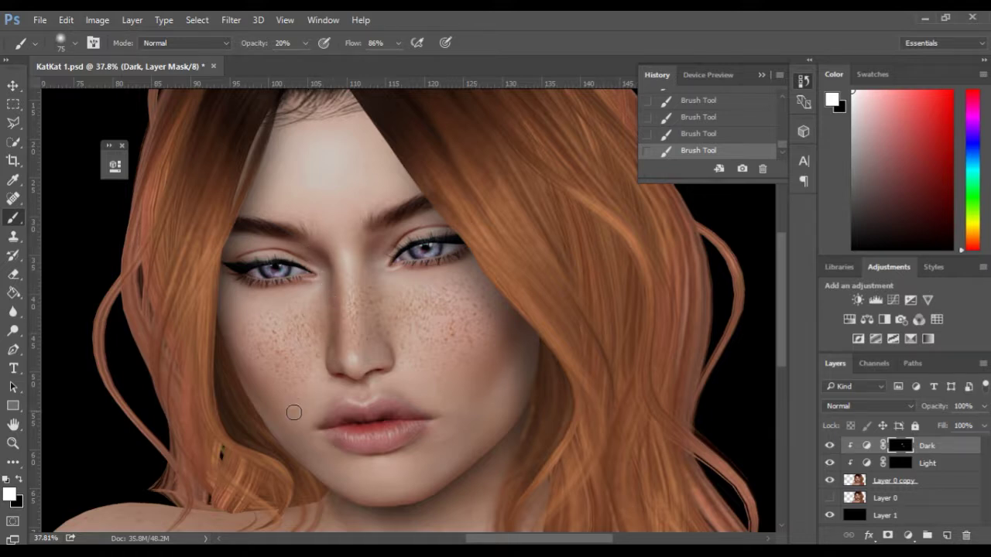
# Darken both nostrils and the underside of the nose on the Dark mask, using 48 px and 26 px brushes.
pyautogui.press('space')
pyautogui.scroll(-2, 288, 421)
pyautogui.scroll(2, 316, 380)
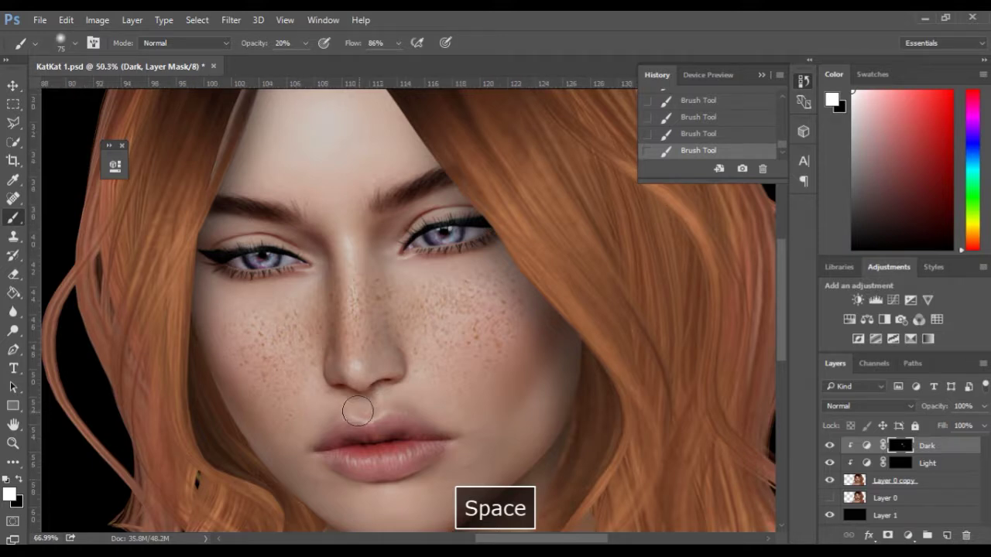
pyautogui.scroll(2, 345, 403)
pyautogui.keyDown('alt'); pyautogui.rightClick(334, 379); pyautogui.keyUp('alt')
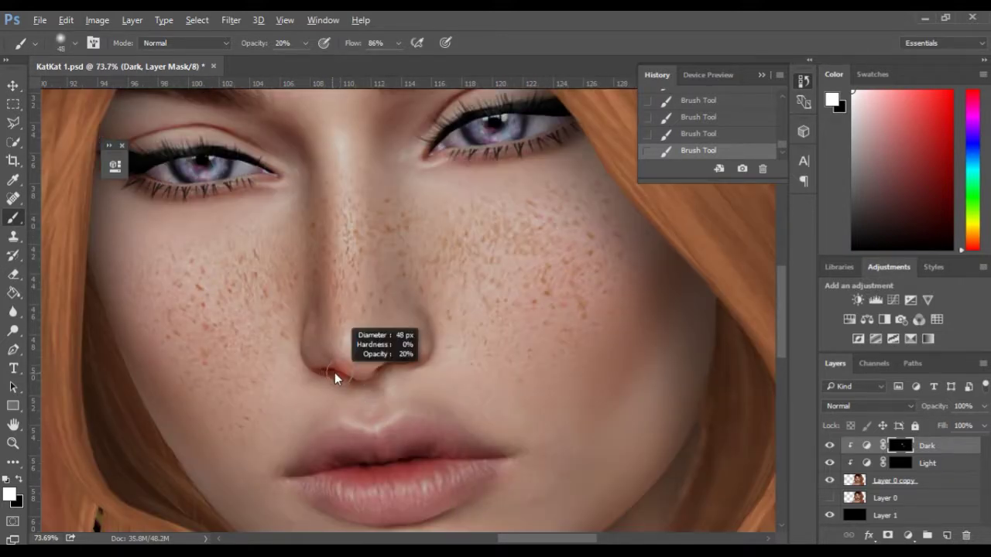
pyautogui.moveTo(330, 374)
pyautogui.mouseDown()
pyautogui.moveTo(355, 380)
pyautogui.moveTo(397, 367)
pyautogui.mouseUp()
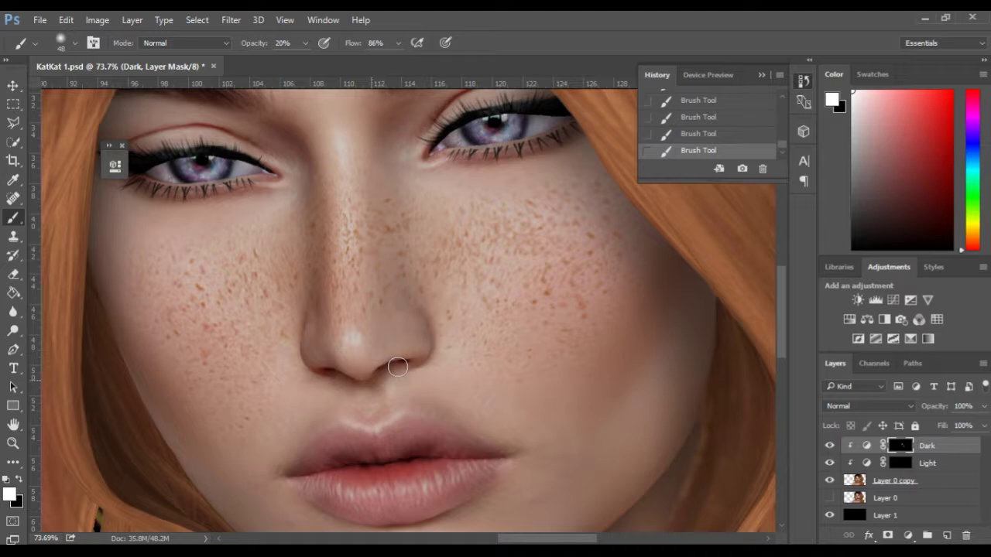
pyautogui.keyDown('alt'); pyautogui.rightClick(388, 371); pyautogui.keyUp('alt')
pyautogui.moveTo(386, 370); pyautogui.dragTo(405, 366)
pyautogui.scroll(-2, 298, 402)
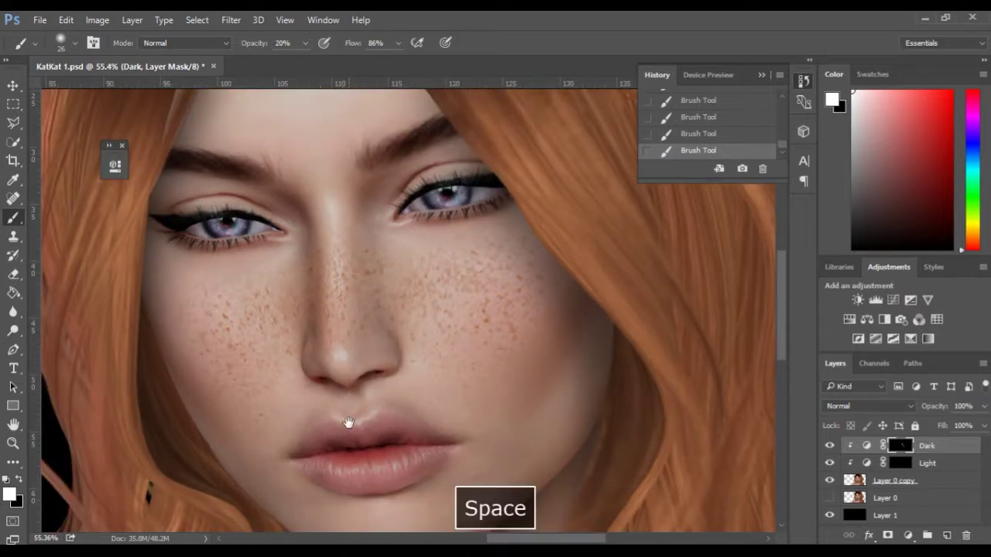
pyautogui.scroll(2, 345, 428)
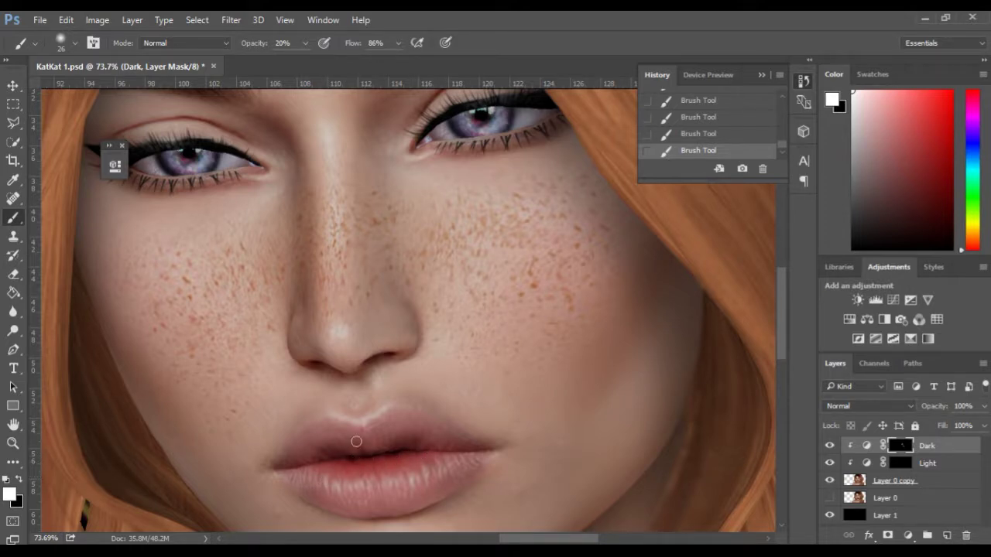
pyautogui.moveTo(396, 380)
pyautogui.mouseDown()
pyautogui.moveTo(398, 406)
pyautogui.moveTo(380, 382)
pyautogui.mouseUp()
pyautogui.scroll(-3, 281, 357)
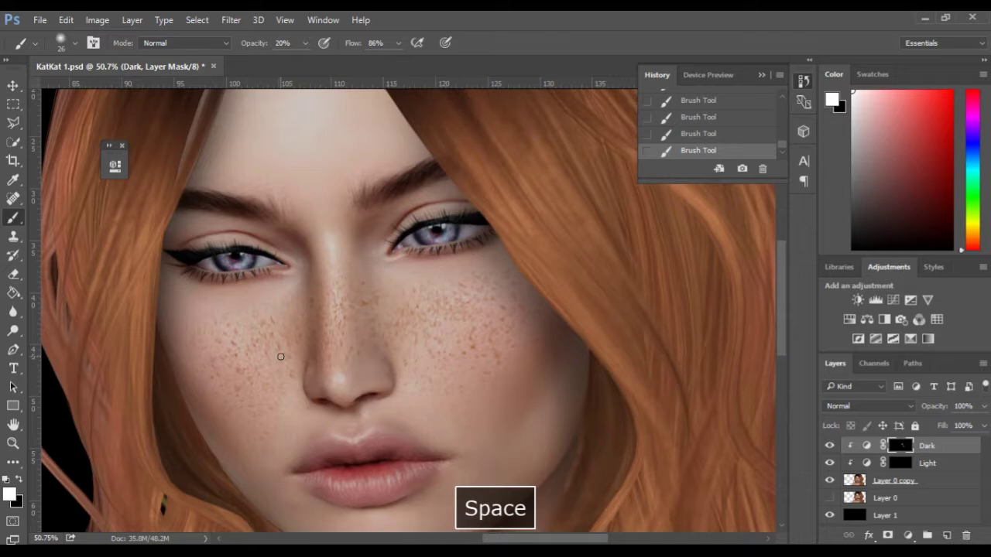
# Contour both cheeks on the Dark mask with large soft brushes of 409 px and 262 px.
pyautogui.scroll(-1, 282, 357)
pyautogui.moveTo(271, 372); pyautogui.dragTo(309, 368)
pyautogui.moveTo(231, 362); pyautogui.dragTo(243, 373)
pyautogui.moveTo(443, 423)
pyautogui.mouseDown()
pyautogui.moveTo(469, 353)
pyautogui.moveTo(454, 365)
pyautogui.moveTo(444, 418)
pyautogui.moveTo(407, 461)
pyautogui.mouseUp()
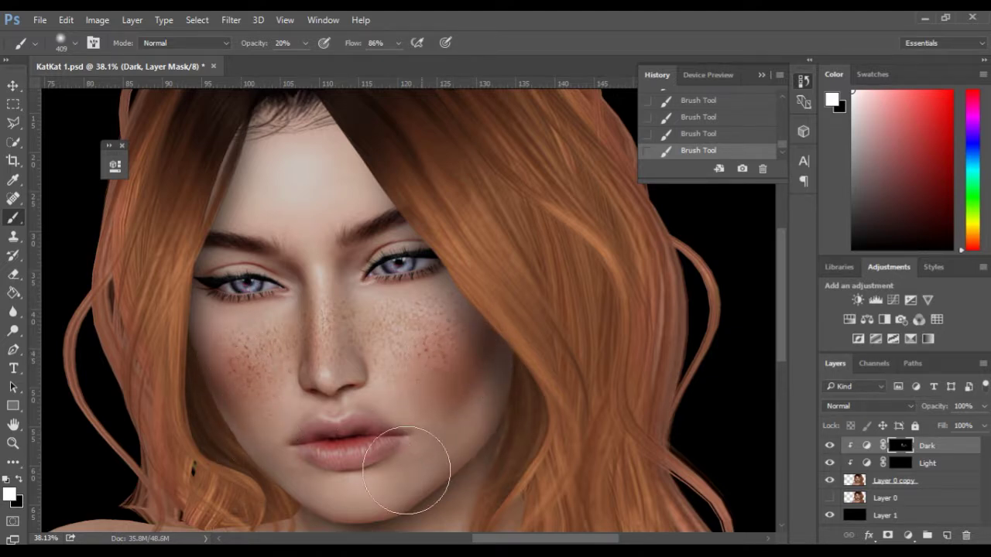
pyautogui.press('space')
pyautogui.moveTo(328, 365); pyautogui.dragTo(385, 352)
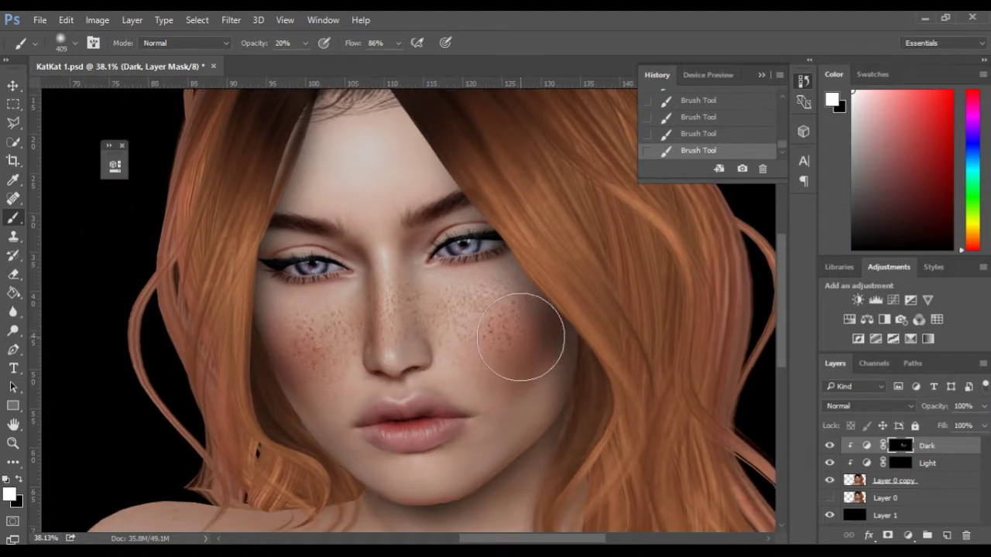
pyautogui.moveTo(289, 333); pyautogui.dragTo(267, 329)
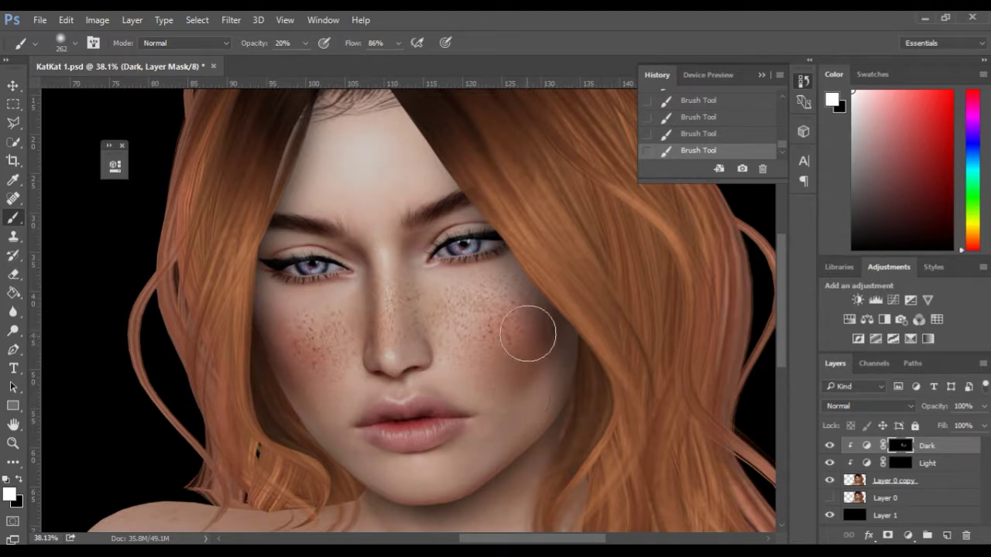
# Shade the edges of the forehead along the hairline on the Dark mask, using 299 px and 194 px brushes.
pyautogui.press('space')
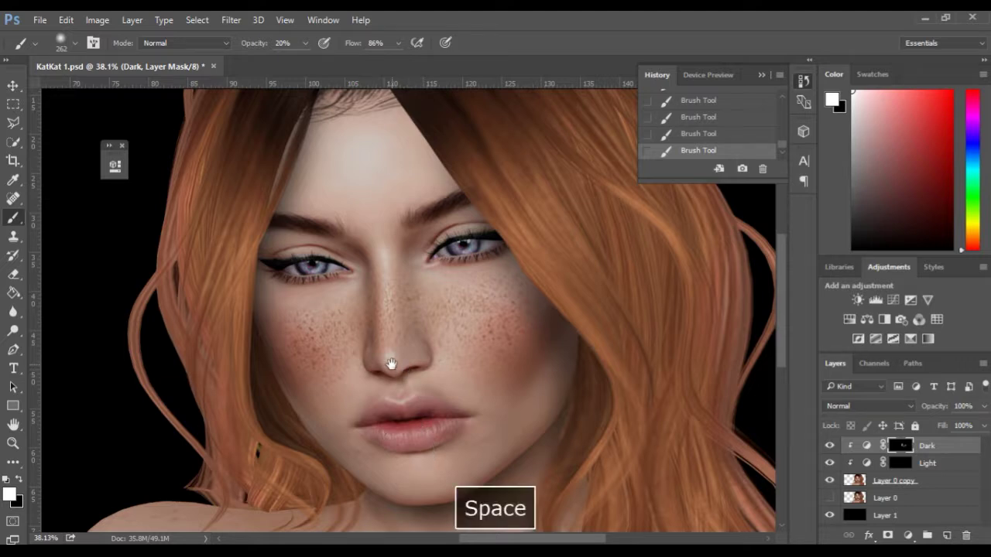
pyautogui.moveTo(392, 363); pyautogui.dragTo(395, 408)
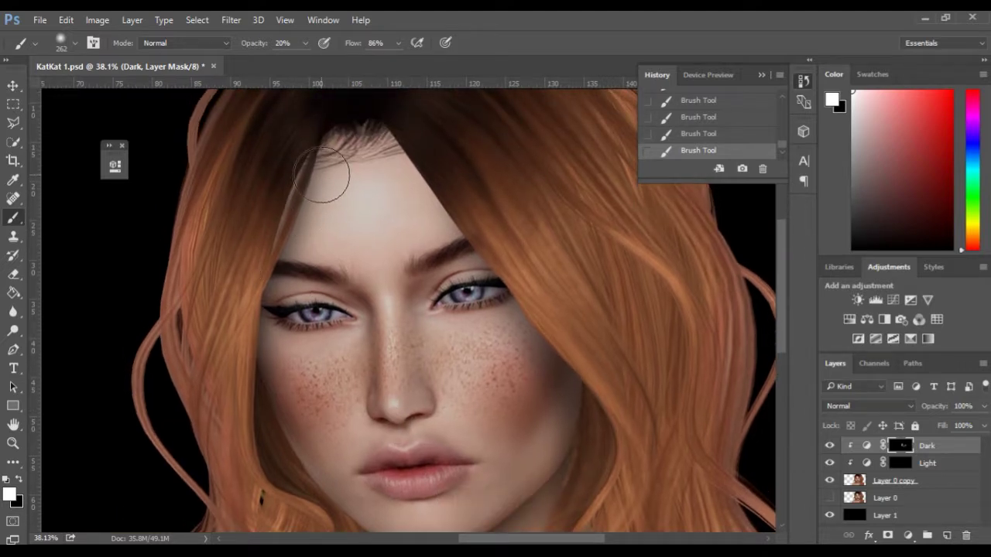
pyautogui.moveTo(321, 175); pyautogui.dragTo(329, 180)
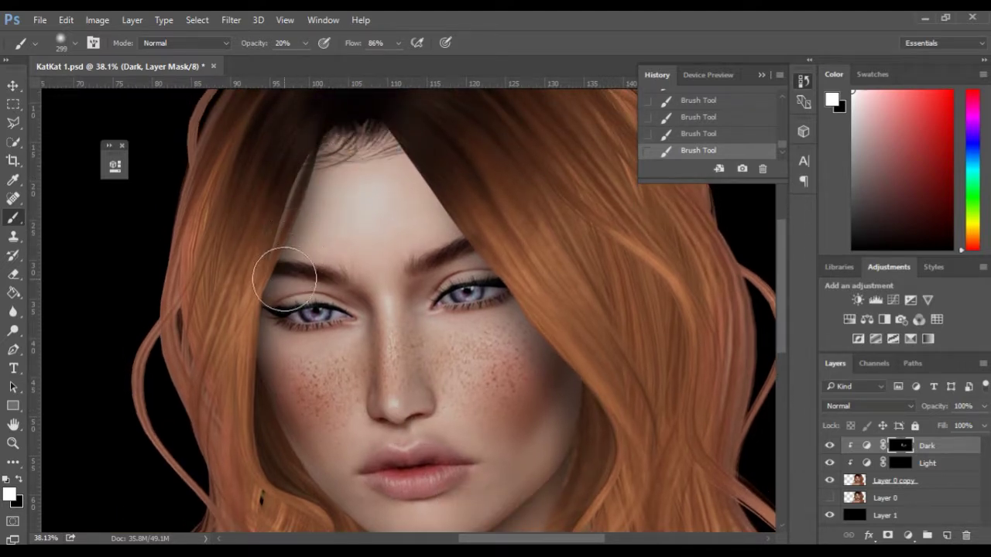
pyautogui.moveTo(387, 132); pyautogui.dragTo(389, 148)
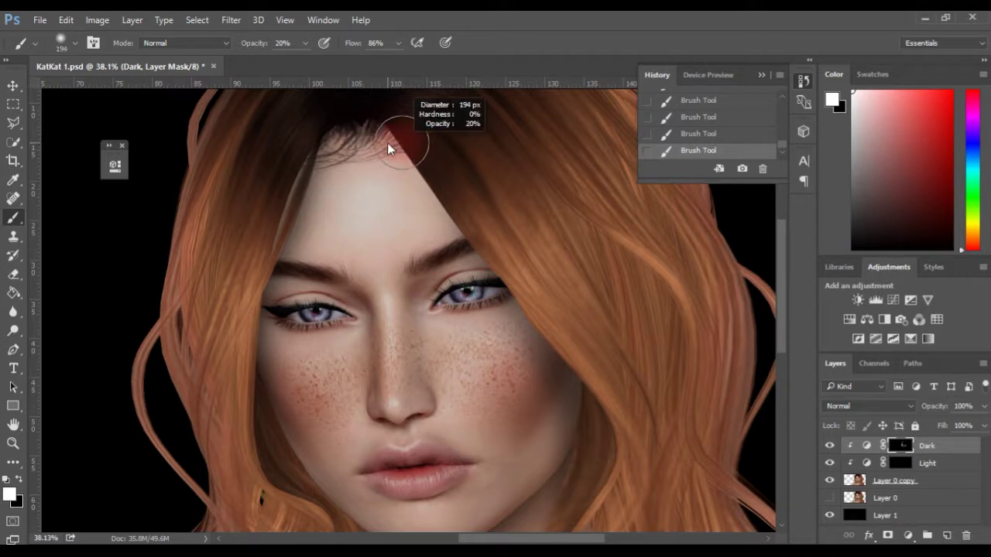
pyautogui.scroll(-2, 333, 404)
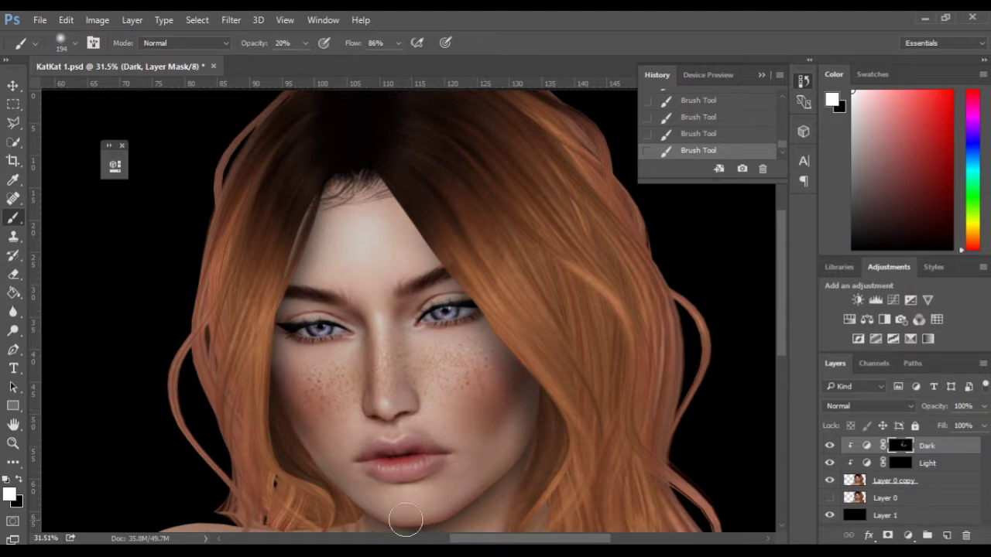
# Shade the chin and jawline on the Dark mask with a 132 px brush, and undo the last stroke.
pyautogui.press('space')
pyautogui.moveTo(358, 404); pyautogui.dragTo(349, 378)
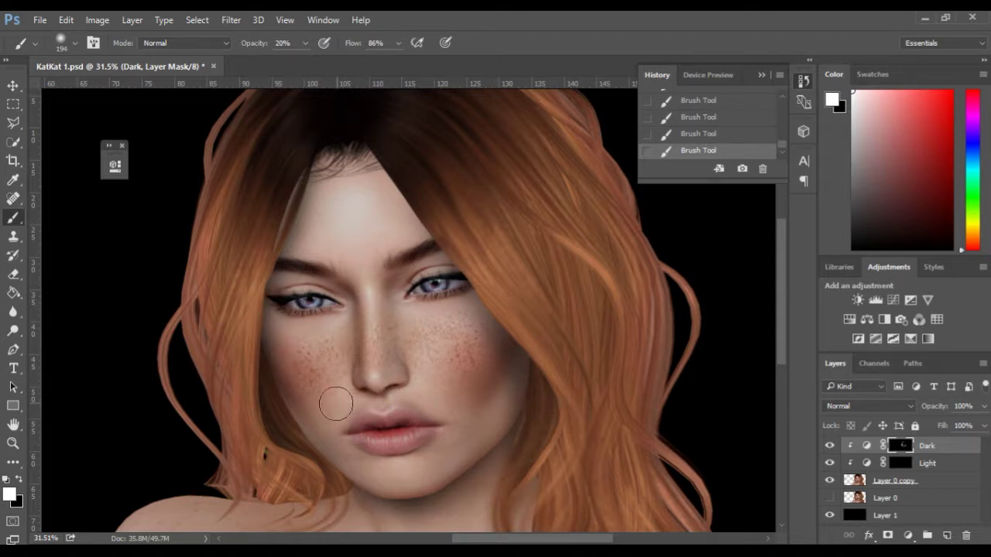
pyautogui.press('space')
pyautogui.moveTo(402, 456); pyautogui.dragTo(386, 420)
pyautogui.scroll(3, 370, 456)
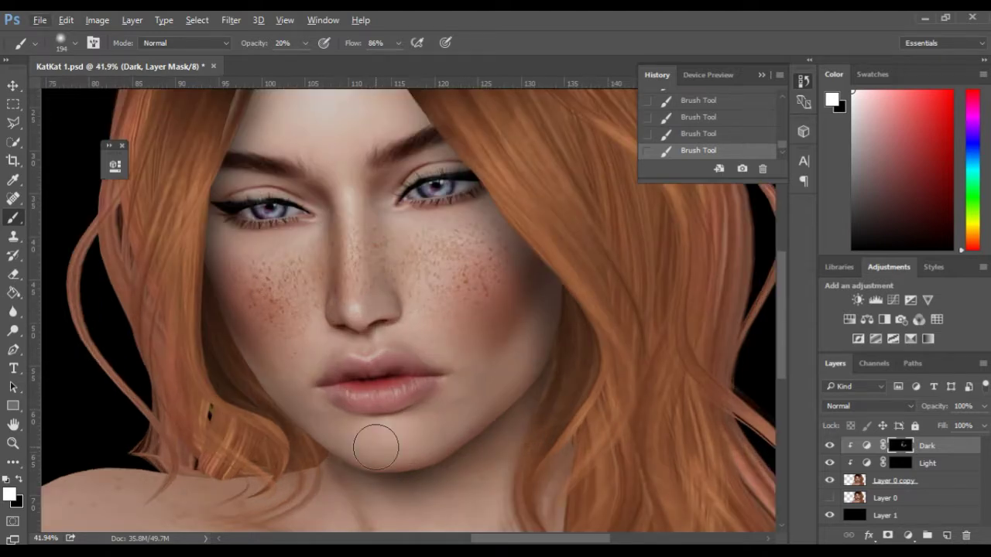
pyautogui.moveTo(367, 449); pyautogui.dragTo(358, 449)
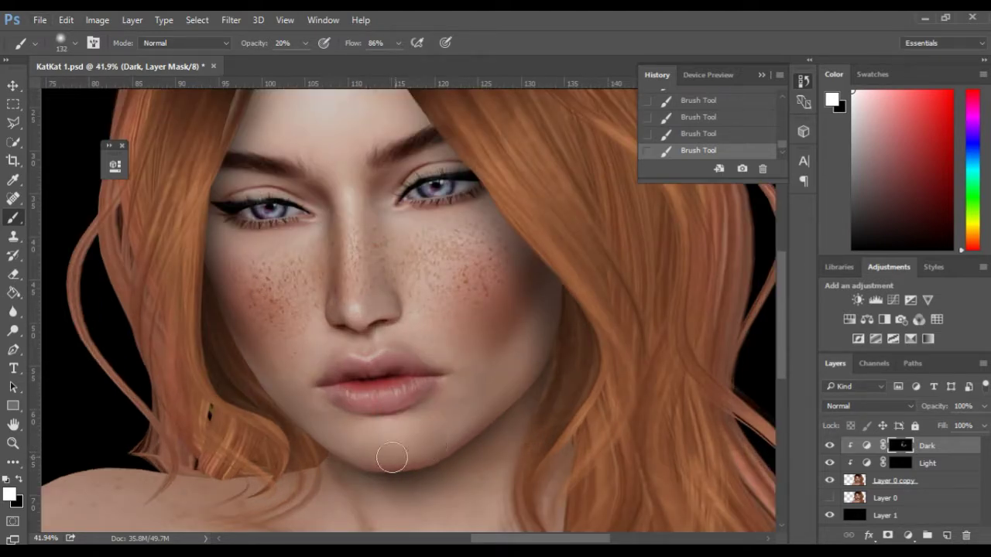
pyautogui.moveTo(324, 436)
pyautogui.mouseDown()
pyautogui.moveTo(423, 463)
pyautogui.moveTo(403, 461)
pyautogui.moveTo(479, 429)
pyautogui.moveTo(442, 459)
pyautogui.moveTo(527, 393)
pyautogui.mouseUp()
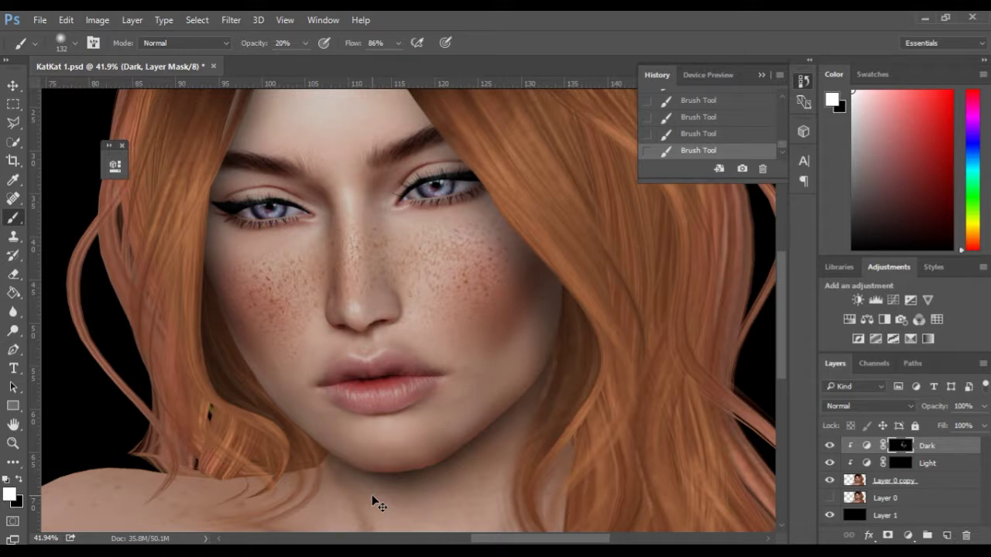
pyautogui.hotkey('ctrl', 'z')
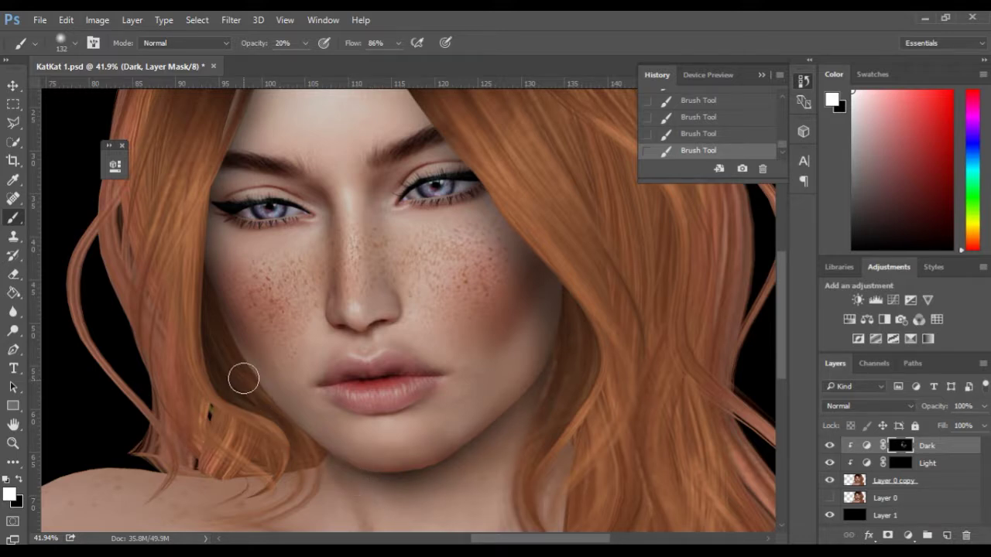
# Reduce the brush to 34 px and deepen the nostril shadow on the Dark mask.
pyautogui.press('space')
pyautogui.moveTo(389, 358)
pyautogui.mouseDown()
pyautogui.moveTo(395, 432)
pyautogui.moveTo(361, 436)
pyautogui.moveTo(343, 426)
pyautogui.moveTo(340, 399)
pyautogui.moveTo(265, 376)
pyautogui.moveTo(376, 373)
pyautogui.mouseUp()
pyautogui.moveTo(322, 400); pyautogui.dragTo(321, 464)
pyautogui.moveTo(340, 319); pyautogui.dragTo(332, 253)
pyautogui.moveTo(364, 405); pyautogui.dragTo(309, 377)
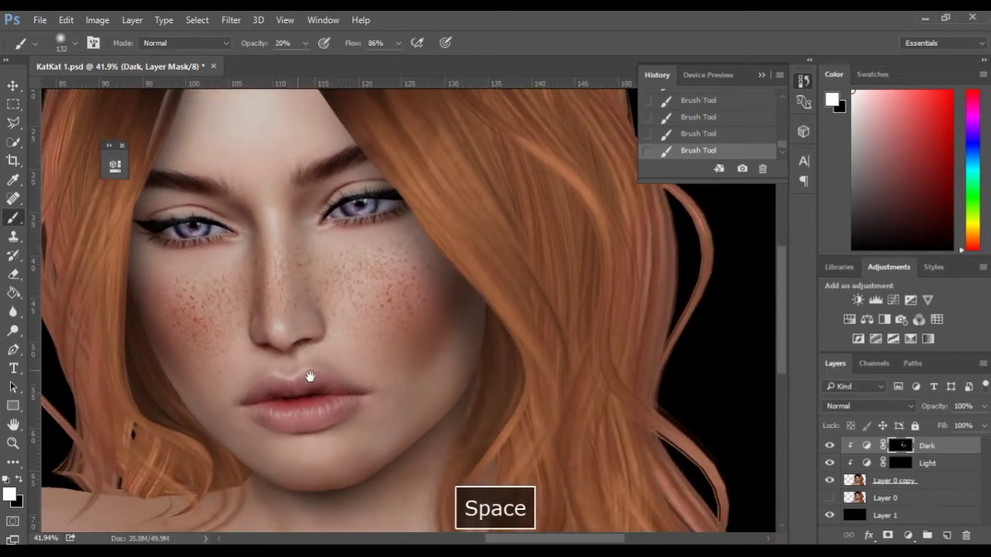
pyautogui.scroll(3, 295, 374)
pyautogui.moveTo(316, 337); pyautogui.dragTo(289, 334)
pyautogui.scroll(2, 299, 335)
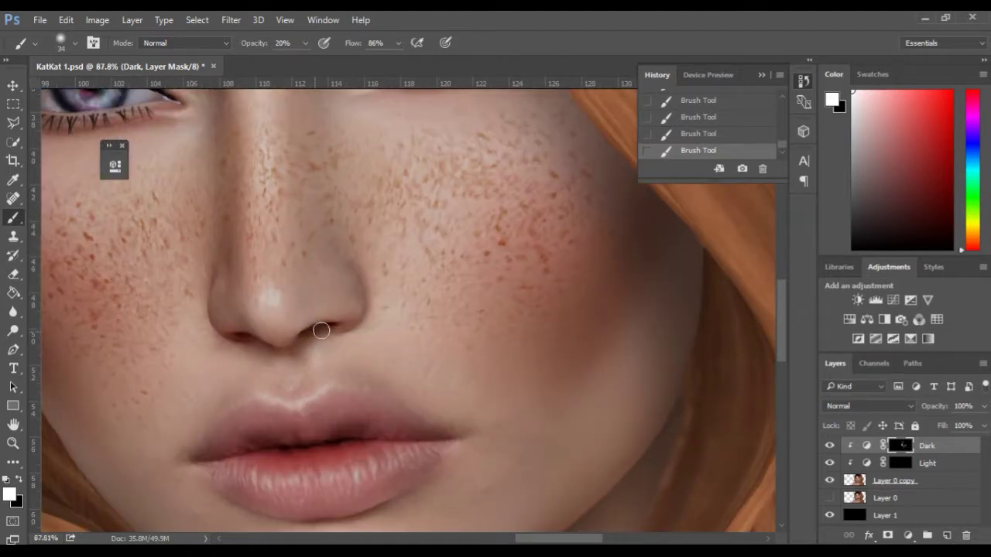
# Examine the shading around the nose, mouth corners, eyes and cheeks at several magnifications.
pyautogui.press('space')
pyautogui.moveTo(283, 343); pyautogui.dragTo(377, 405)
pyautogui.press('space')
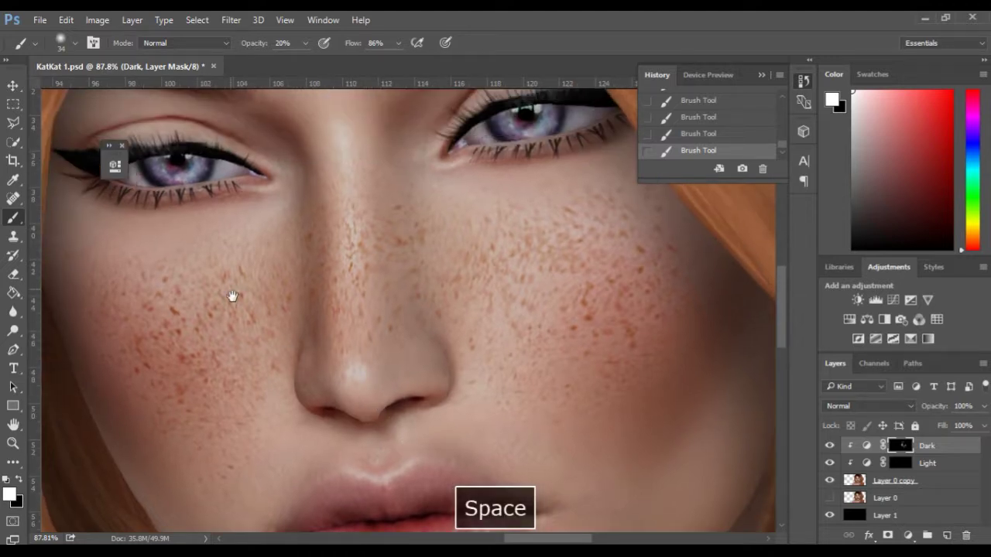
pyautogui.moveTo(232, 296); pyautogui.dragTo(277, 397)
pyautogui.scroll(-4, 267, 340)
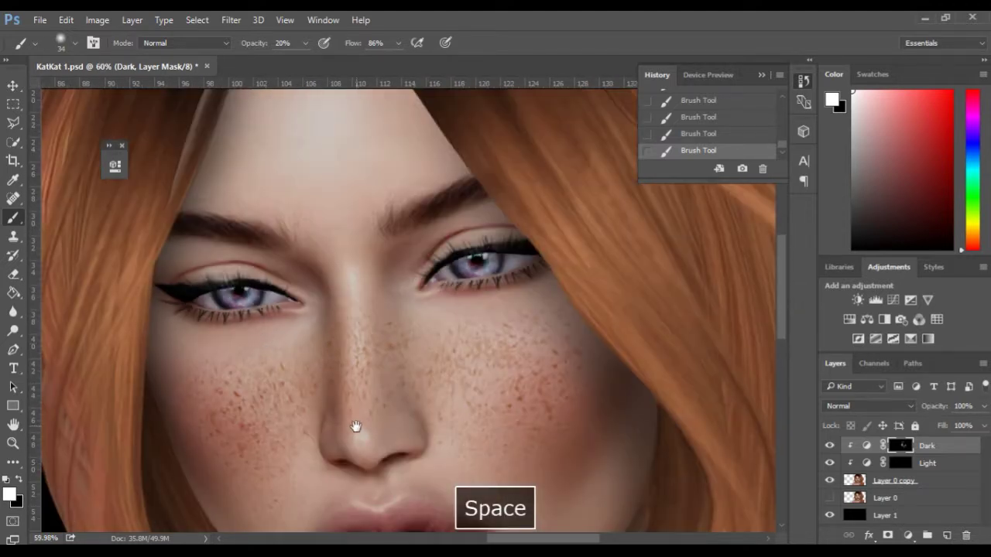
pyautogui.scroll(-3, 349, 439)
pyautogui.moveTo(352, 479); pyautogui.dragTo(308, 411)
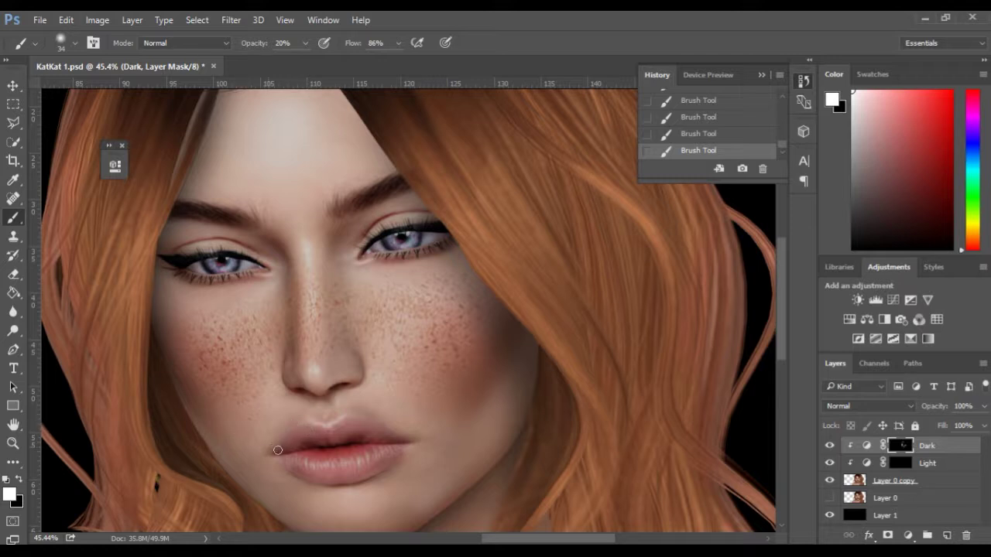
pyautogui.press('space')
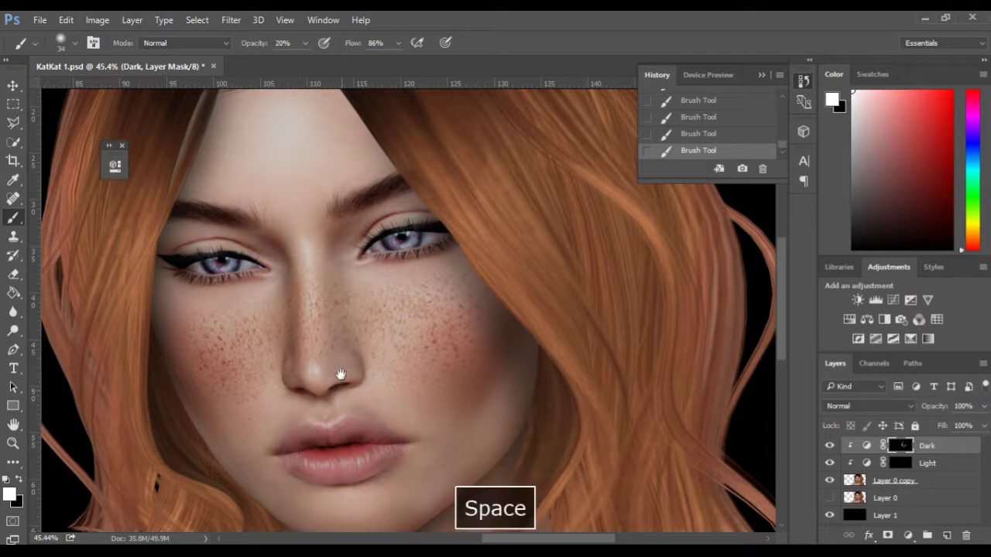
pyautogui.moveTo(313, 374); pyautogui.dragTo(396, 369)
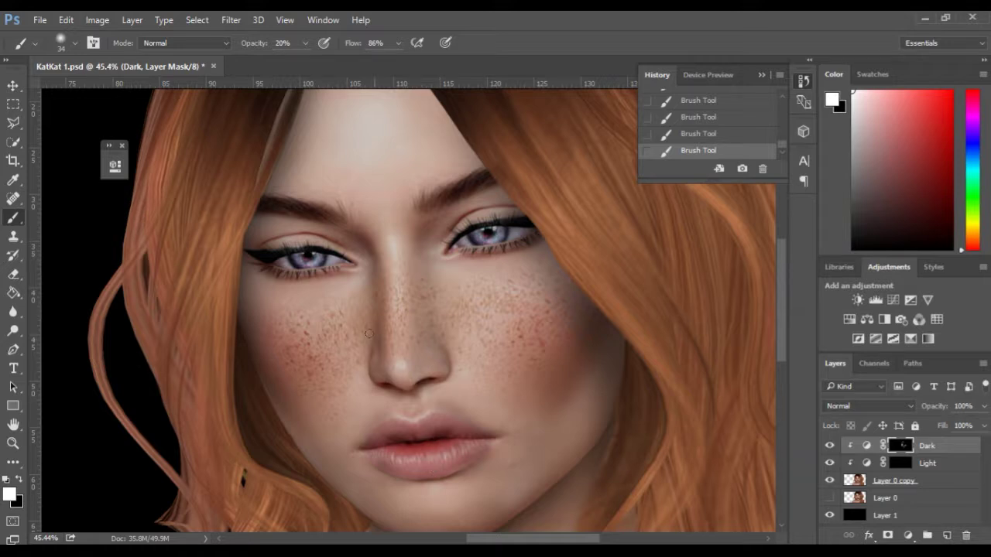
pyautogui.scroll(3, 302, 260)
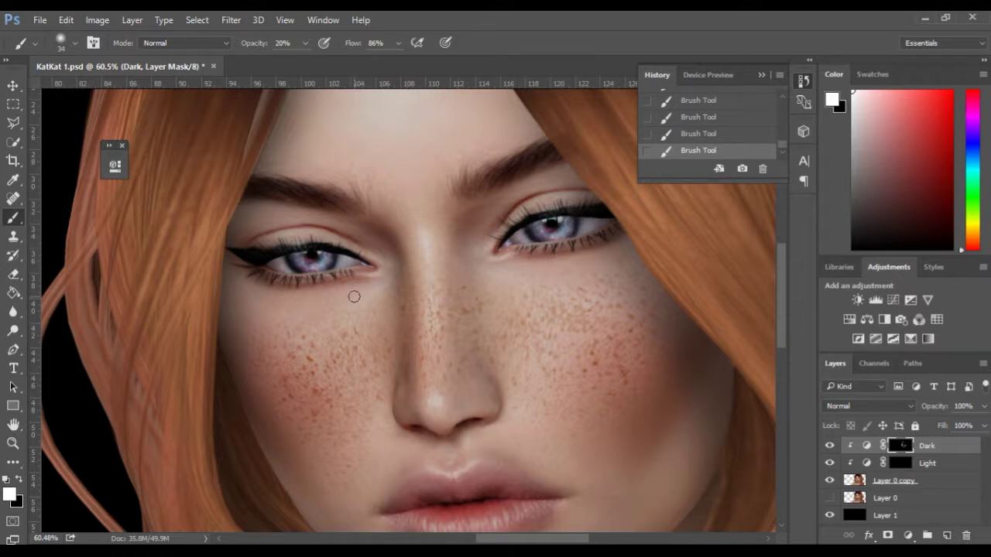
pyautogui.scroll(-3, 354, 296)
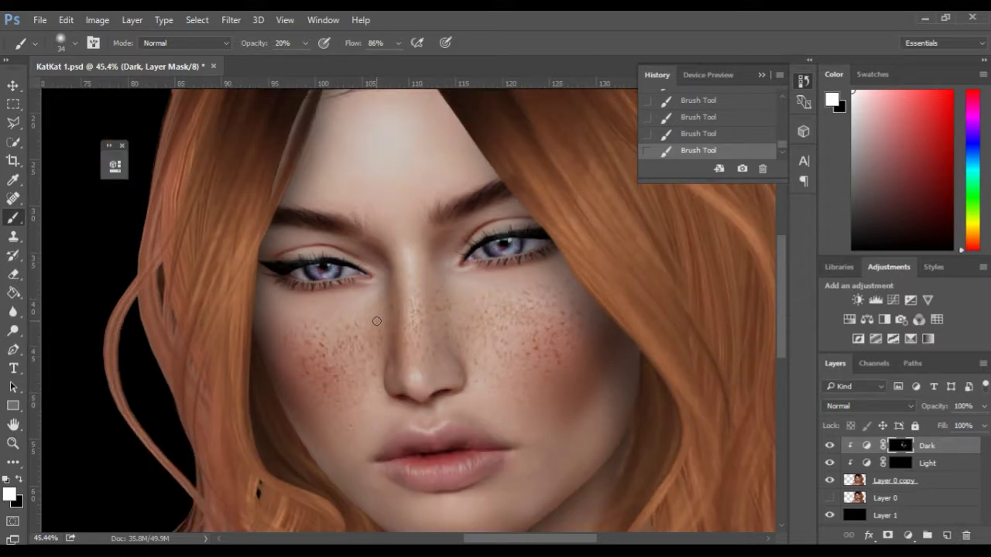
# Enlarge the brush to 87 px and touch up the shading beneath the inner eyebrow on the Dark mask.
pyautogui.moveTo(451, 217); pyautogui.dragTo(457, 217)
pyautogui.moveTo(440, 429); pyautogui.dragTo(409, 425)
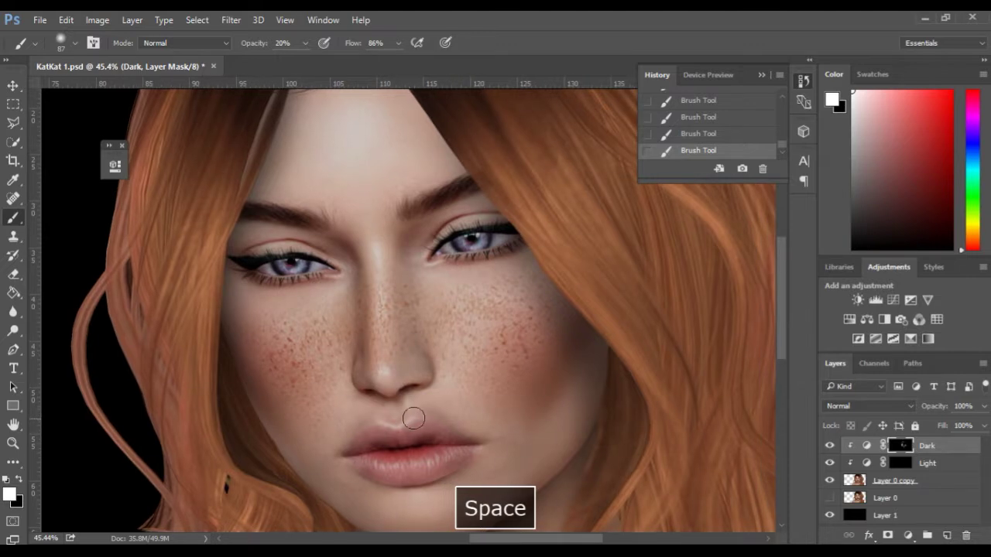
pyautogui.scroll(-2, 414, 416)
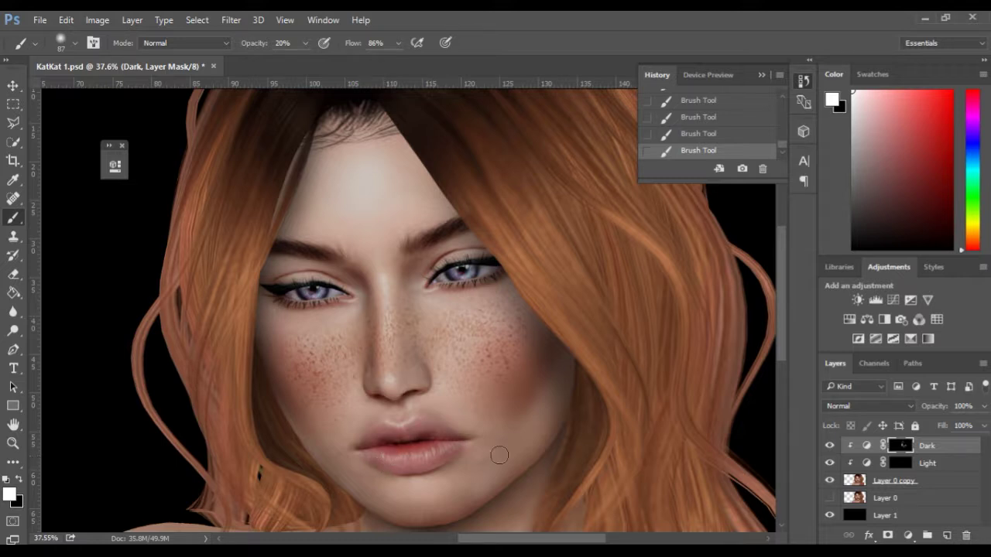
# Switch to the Light layer's mask and examine the nose, lips, cheeks and eyes for where highlights belong.
pyautogui.click(902, 464)
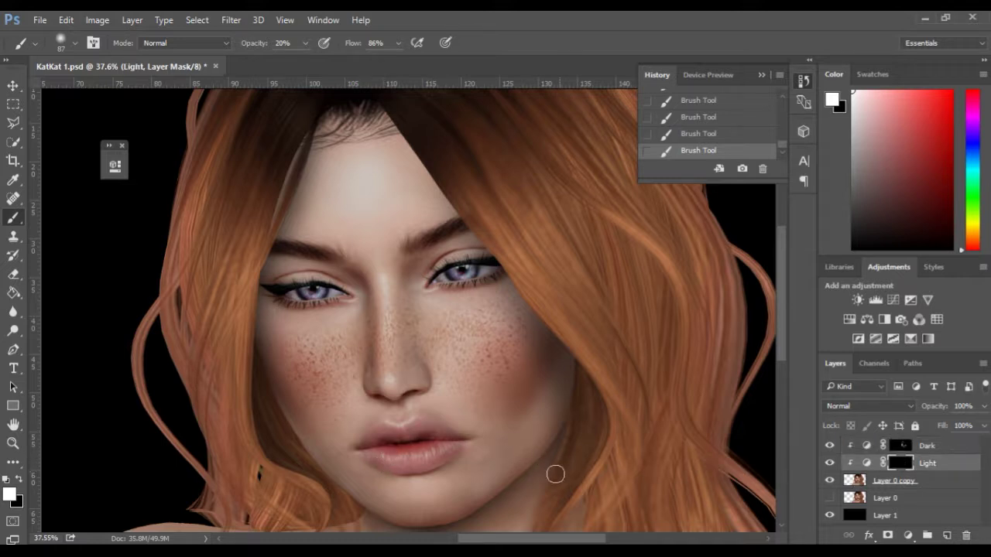
pyautogui.scroll(3, 511, 474)
pyautogui.scroll(-2, 362, 455)
pyautogui.moveTo(321, 302)
pyautogui.mouseDown()
pyautogui.moveTo(365, 427)
pyautogui.moveTo(327, 299)
pyautogui.mouseUp()
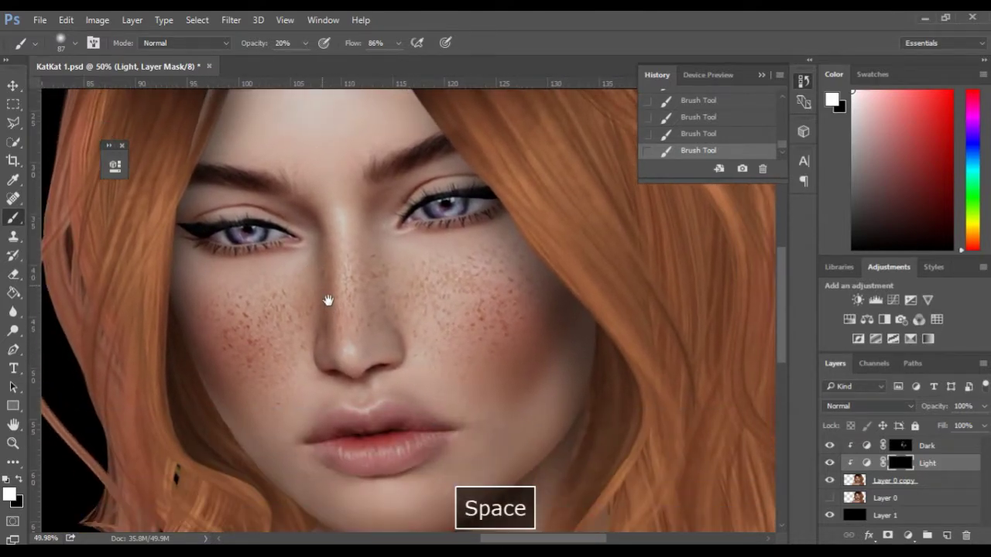
pyautogui.moveTo(365, 441)
pyautogui.mouseDown()
pyautogui.moveTo(327, 365)
pyautogui.moveTo(395, 376)
pyautogui.moveTo(412, 416)
pyautogui.mouseUp()
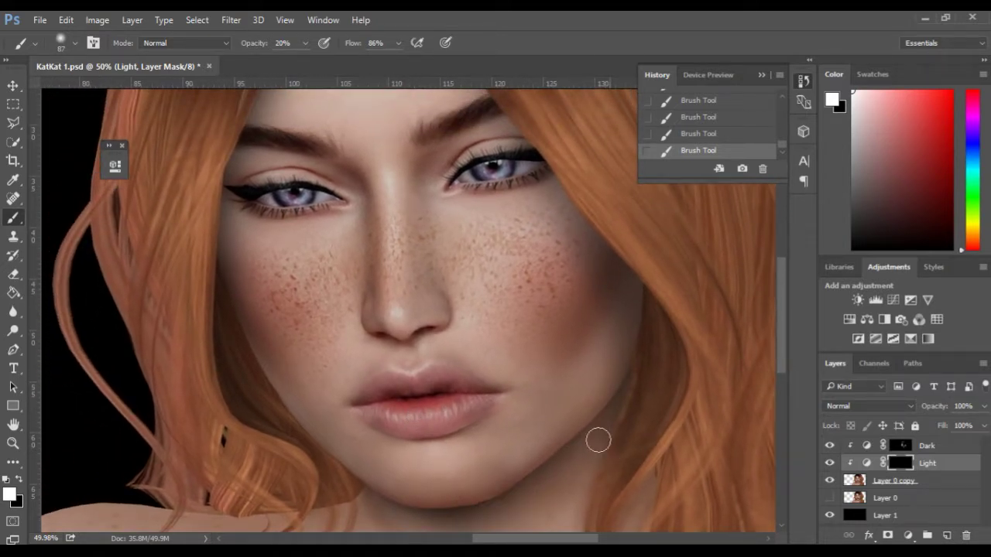
pyautogui.scroll(-1, 554, 401)
pyautogui.moveTo(410, 303); pyautogui.dragTo(440, 345)
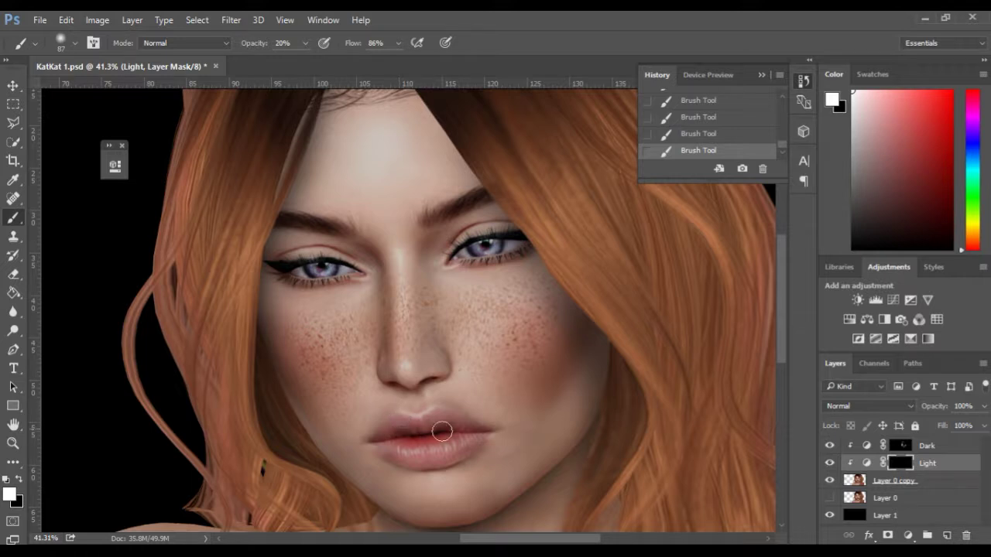
pyautogui.press('space')
pyautogui.moveTo(475, 436)
pyautogui.mouseDown()
pyautogui.moveTo(491, 438)
pyautogui.moveTo(461, 430)
pyautogui.mouseUp()
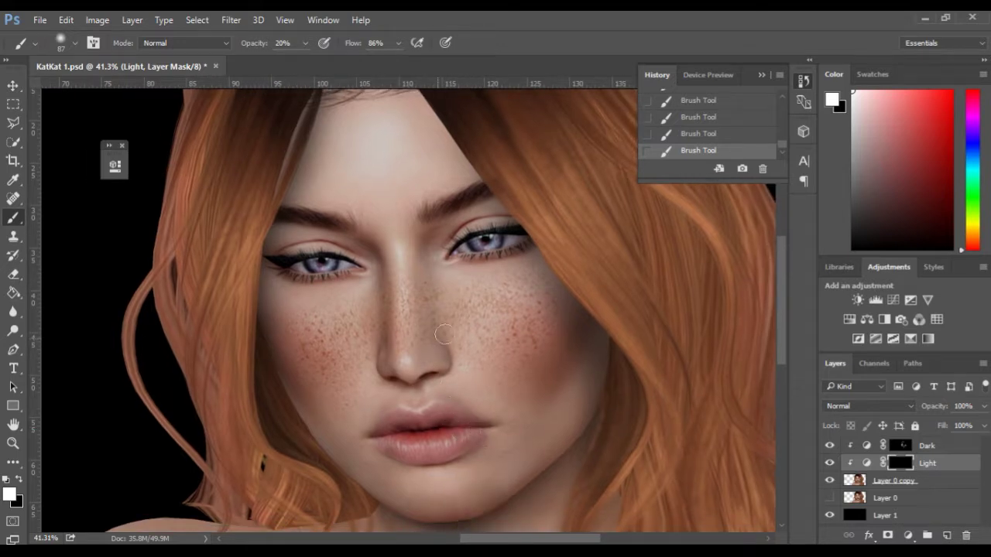
pyautogui.press('space')
pyautogui.moveTo(448, 368)
pyautogui.mouseDown()
pyautogui.moveTo(464, 391)
pyautogui.moveTo(442, 365)
pyautogui.moveTo(420, 394)
pyautogui.moveTo(411, 366)
pyautogui.moveTo(405, 383)
pyautogui.moveTo(401, 348)
pyautogui.mouseUp()
pyautogui.moveTo(422, 410); pyautogui.dragTo(418, 387)
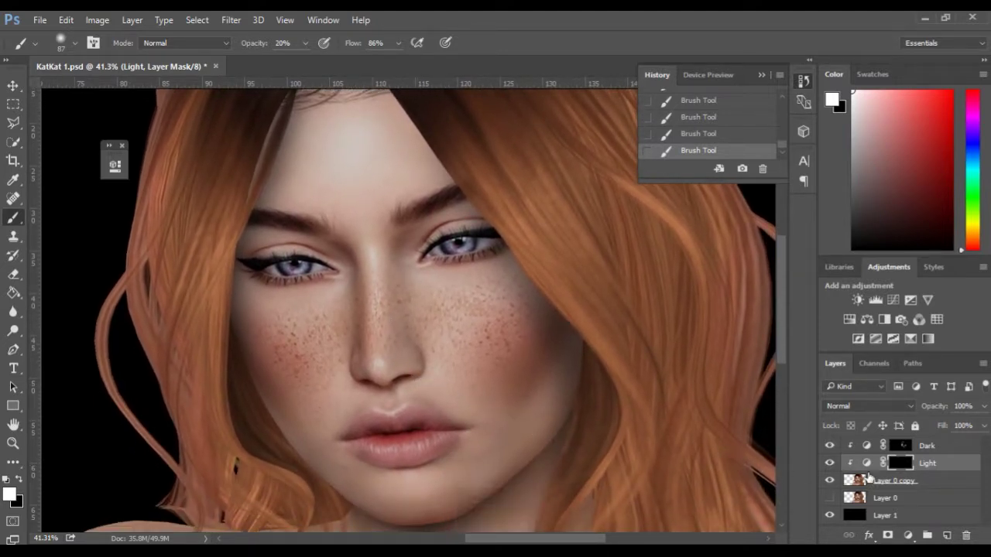
pyautogui.scroll(1, 431, 281)
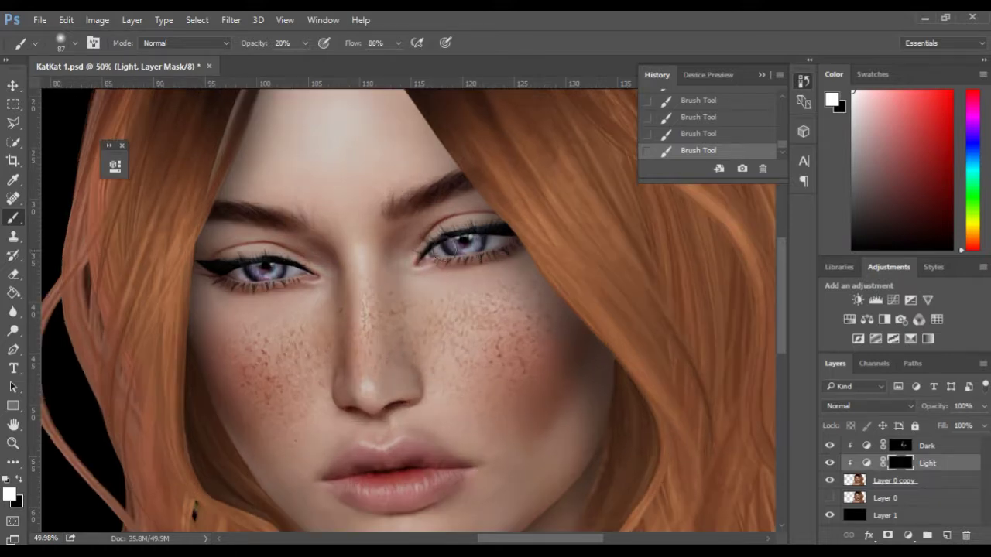
# Reduce the brush to 30 px and brighten the eye beside the long hair sweep on the Light mask.
pyautogui.moveTo(472, 243); pyautogui.dragTo(450, 246)
pyautogui.scroll(3, 465, 249)
pyautogui.scroll(1, 465, 249)
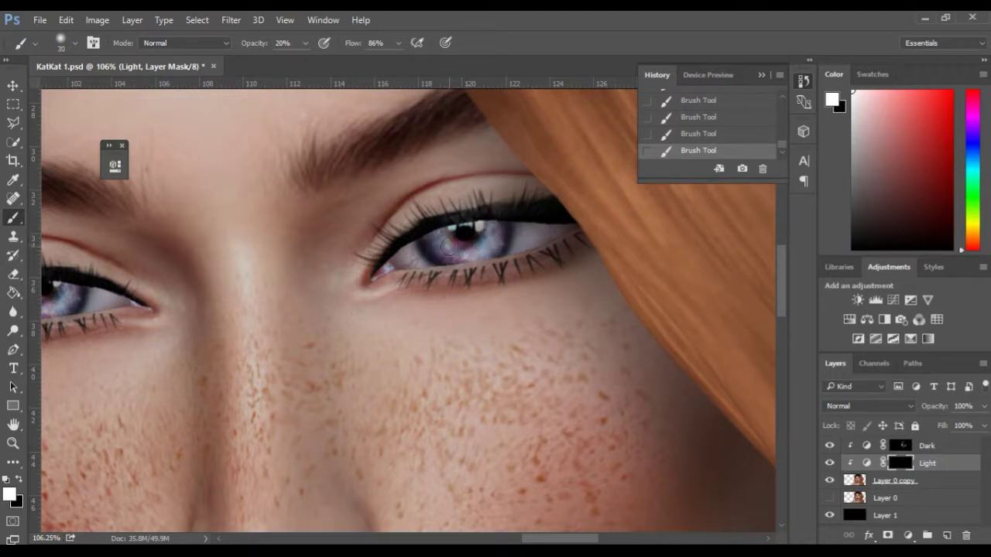
# Brighten the iris and eye white of the winged-liner eye on the other side of the nose.
pyautogui.press('space')
pyautogui.moveTo(450, 279); pyautogui.dragTo(713, 278)
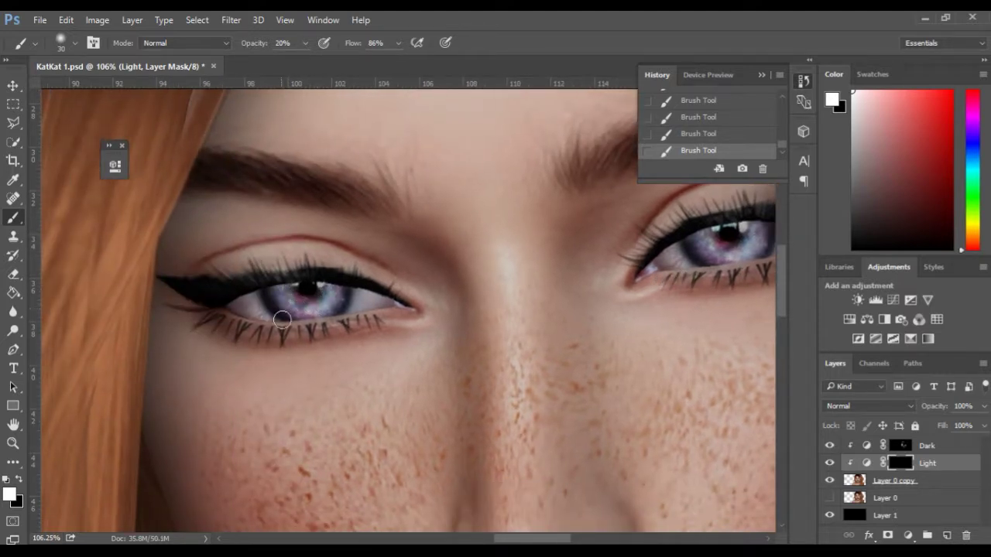
pyautogui.scroll(-5, 299, 329)
pyautogui.press('space')
pyautogui.moveTo(414, 347); pyautogui.dragTo(365, 364)
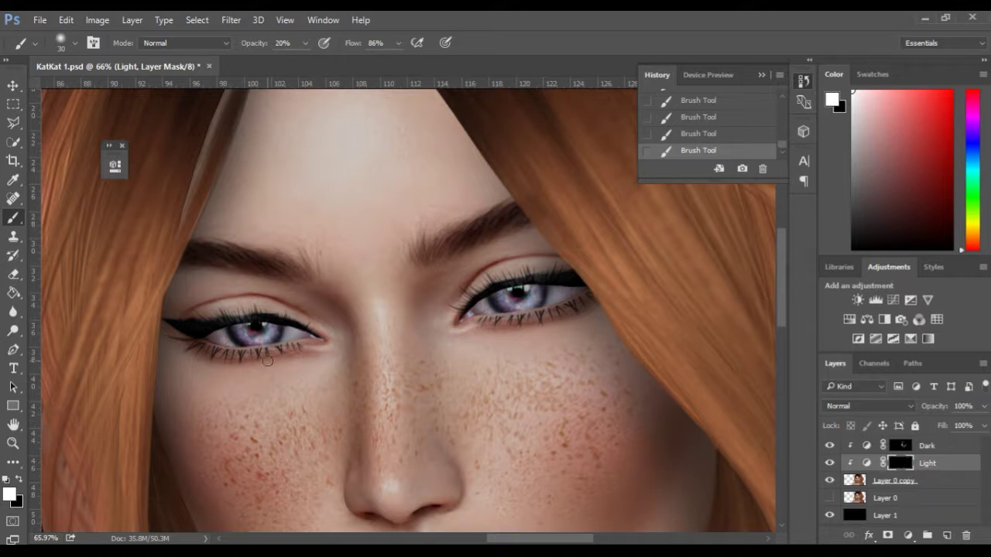
pyautogui.scroll(2, 245, 339)
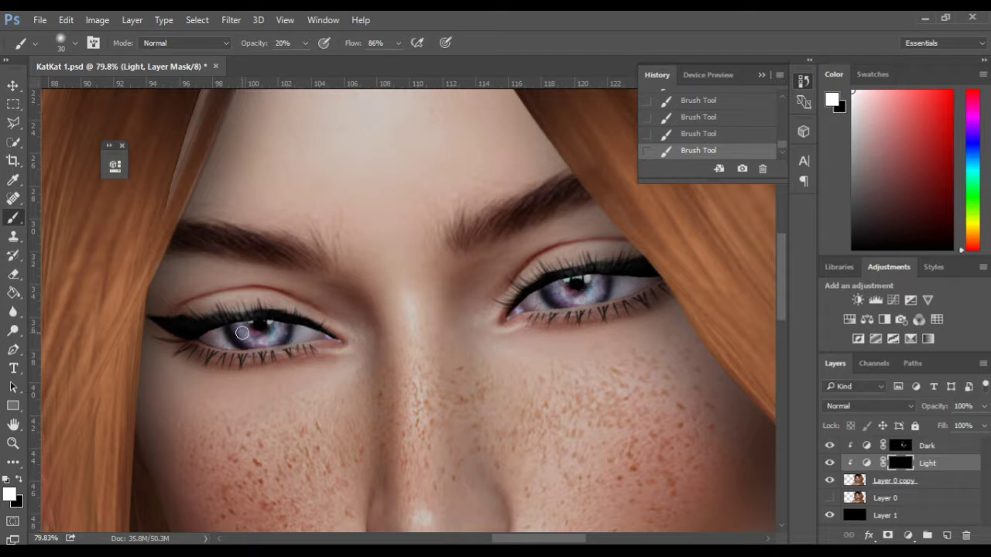
pyautogui.scroll(4, 237, 357)
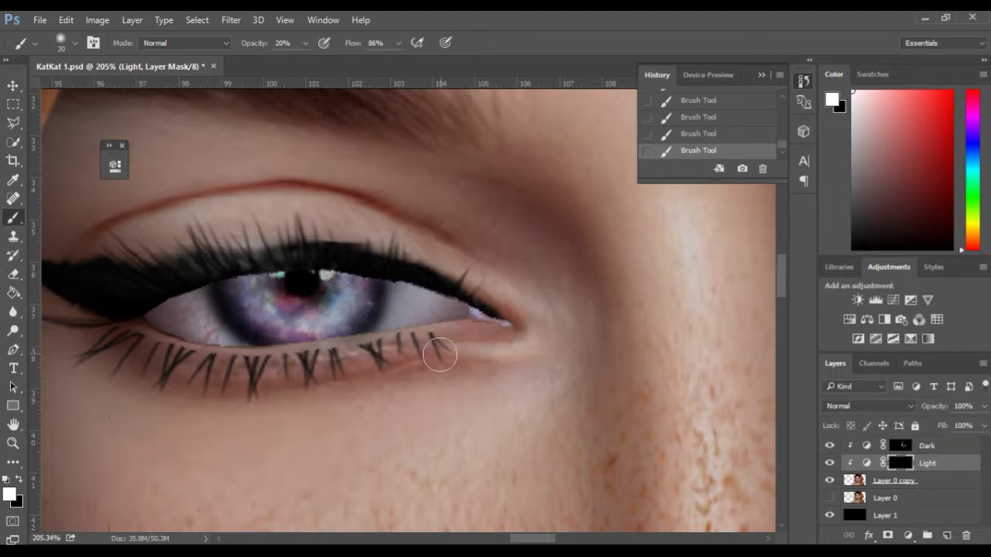
pyautogui.scroll(-4, 449, 360)
pyautogui.moveTo(748, 343); pyautogui.dragTo(593, 365)
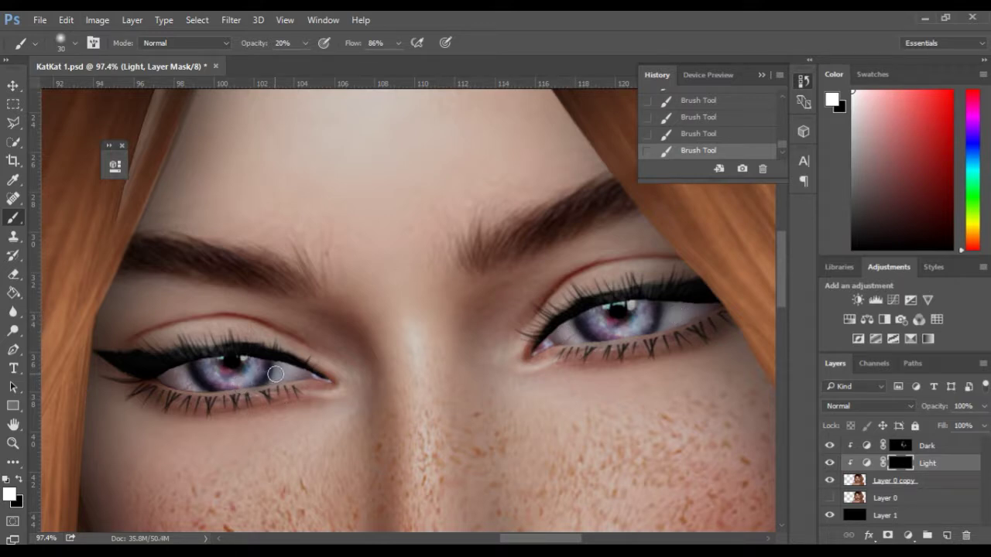
# Raise the brush opacity to 44% and brighten the inner corners of both eyes on the Light mask.
pyautogui.moveTo(254, 47); pyautogui.dragTo(268, 49)
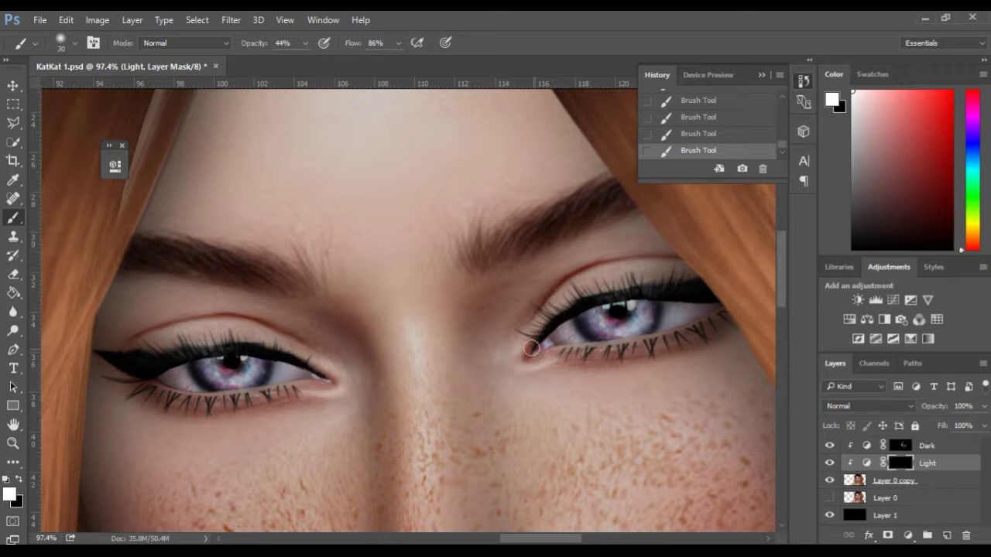
pyautogui.press('space')
pyautogui.moveTo(322, 326); pyautogui.dragTo(364, 319)
pyautogui.scroll(-4, 364, 356)
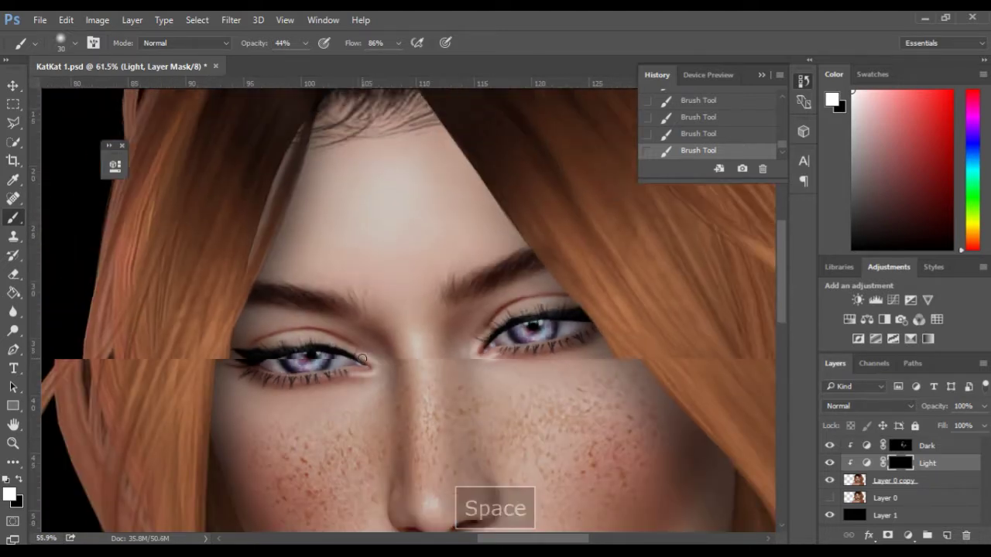
pyautogui.scroll(-3, 386, 427)
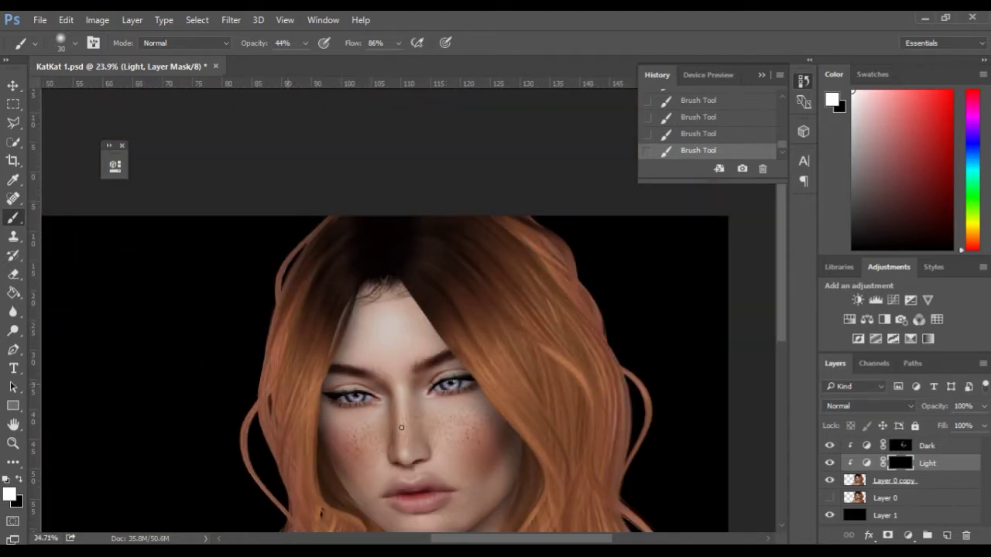
pyautogui.scroll(2, 403, 422)
pyautogui.scroll(1, 403, 422)
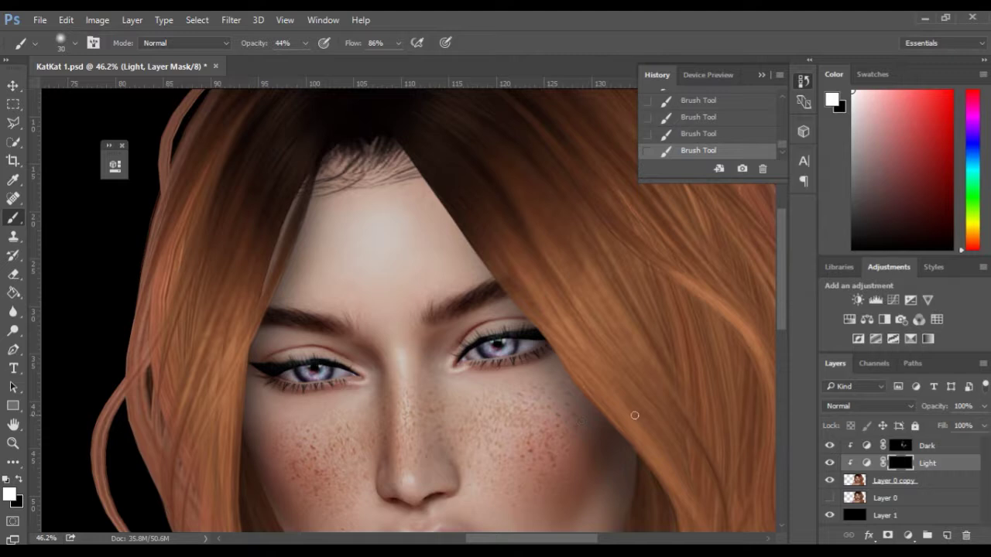
# Delete the last brush stroke from the document history.
pyautogui.click(698, 136)
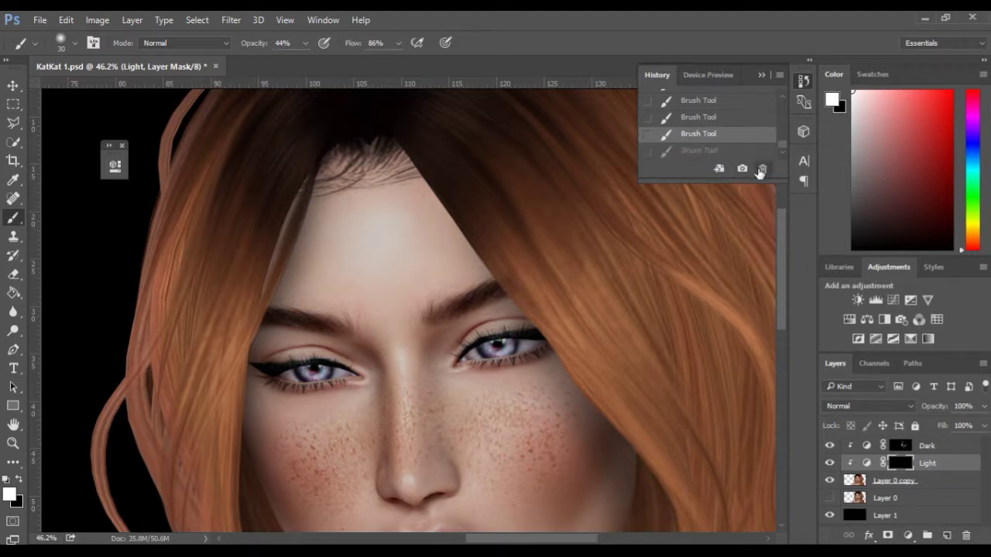
pyautogui.click(762, 169)
pyautogui.click(432, 226)
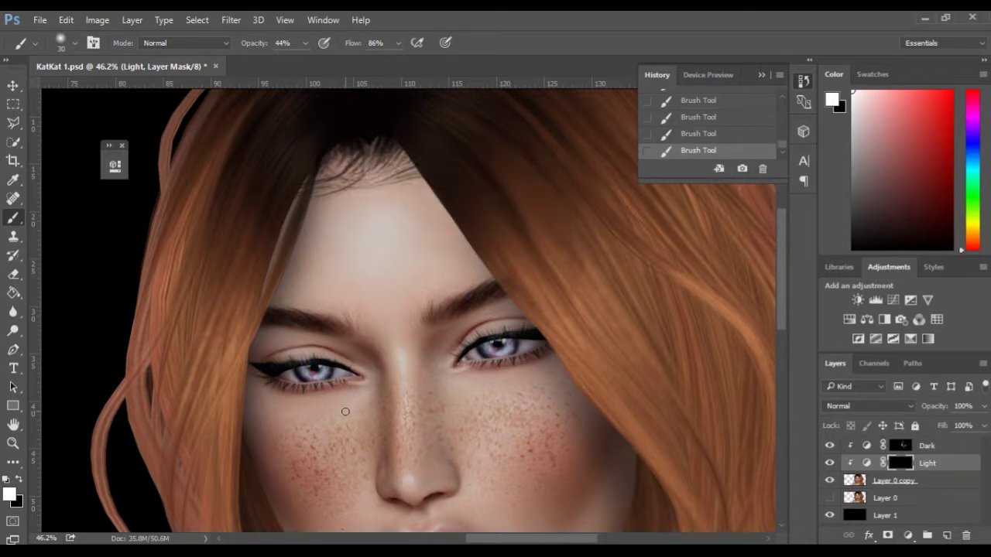
# Set the brush opacity to 24%, enlarge the brush to 151 px, and highlight the nose on the Light mask.
pyautogui.scroll(1, 361, 414)
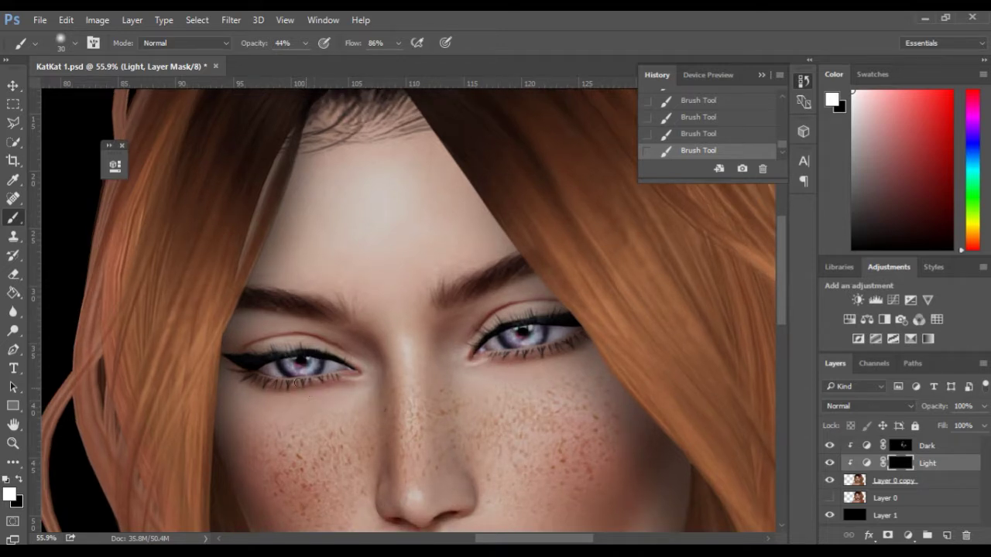
pyautogui.moveTo(245, 329); pyautogui.dragTo(257, 328)
pyautogui.moveTo(249, 45); pyautogui.dragTo(236, 48)
pyautogui.moveTo(256, 328); pyautogui.dragTo(277, 329)
pyautogui.press('space')
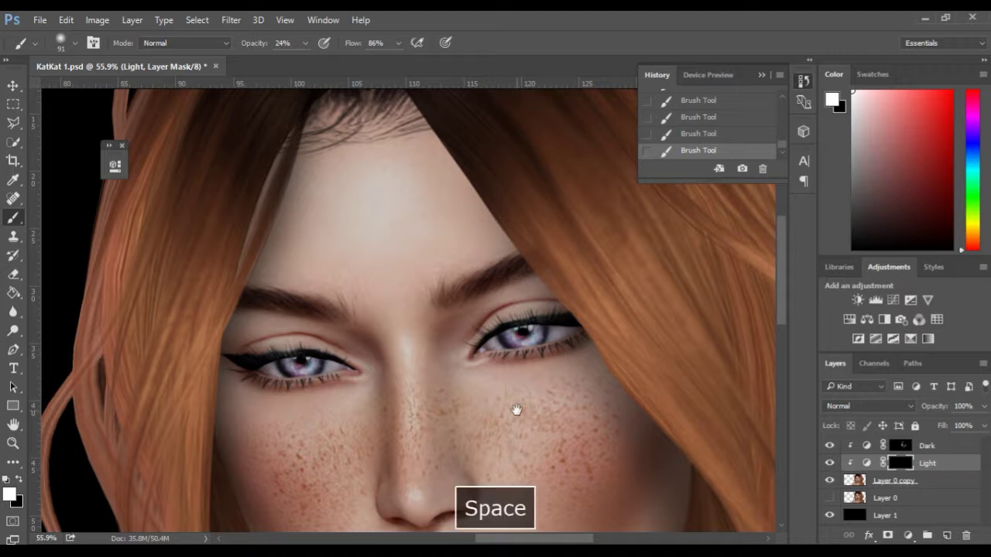
pyautogui.moveTo(517, 411); pyautogui.dragTo(485, 316)
pyautogui.moveTo(389, 401)
pyautogui.mouseDown()
pyautogui.moveTo(402, 400)
pyautogui.moveTo(384, 401)
pyautogui.moveTo(365, 245)
pyautogui.mouseUp()
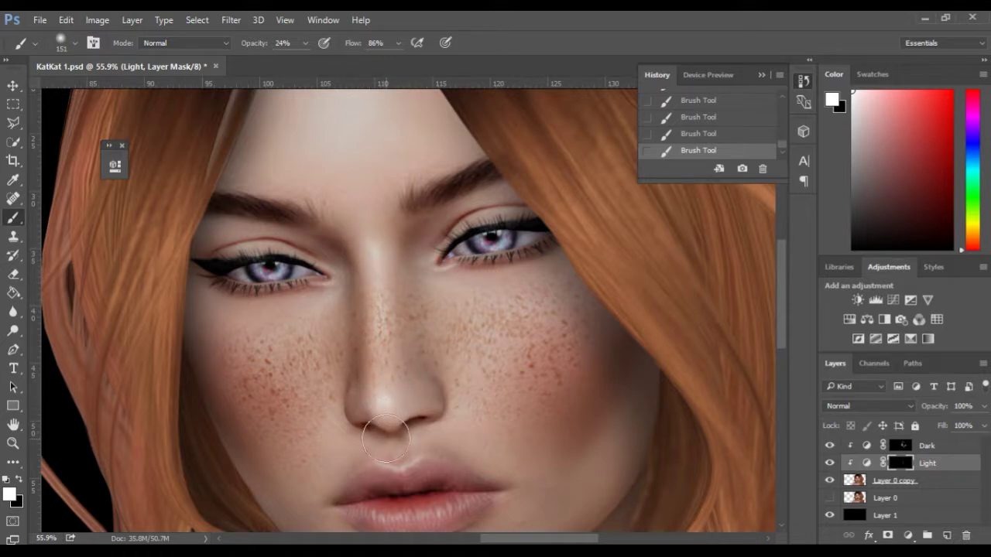
pyautogui.scroll(-3, 386, 439)
pyautogui.scroll(-1, 204, 258)
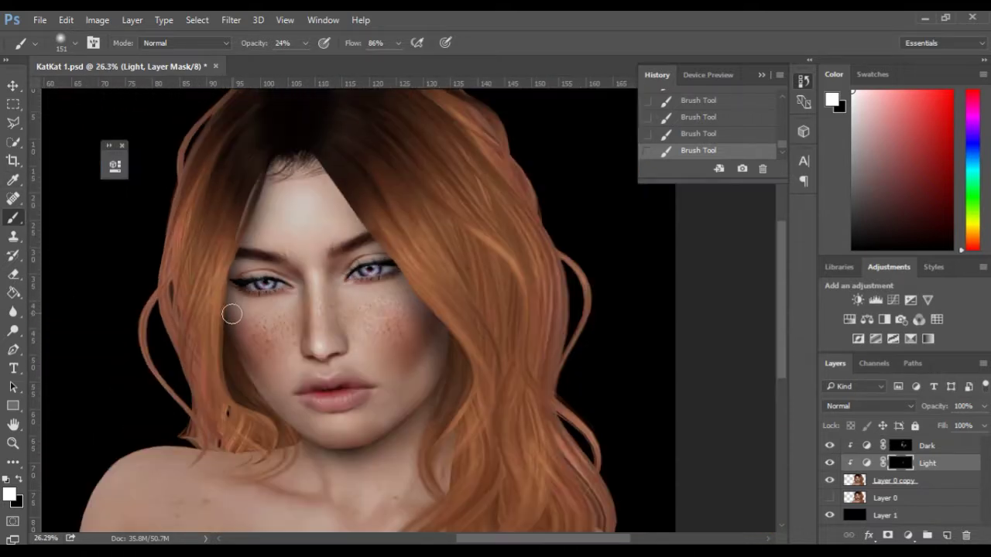
pyautogui.scroll(-1, 232, 313)
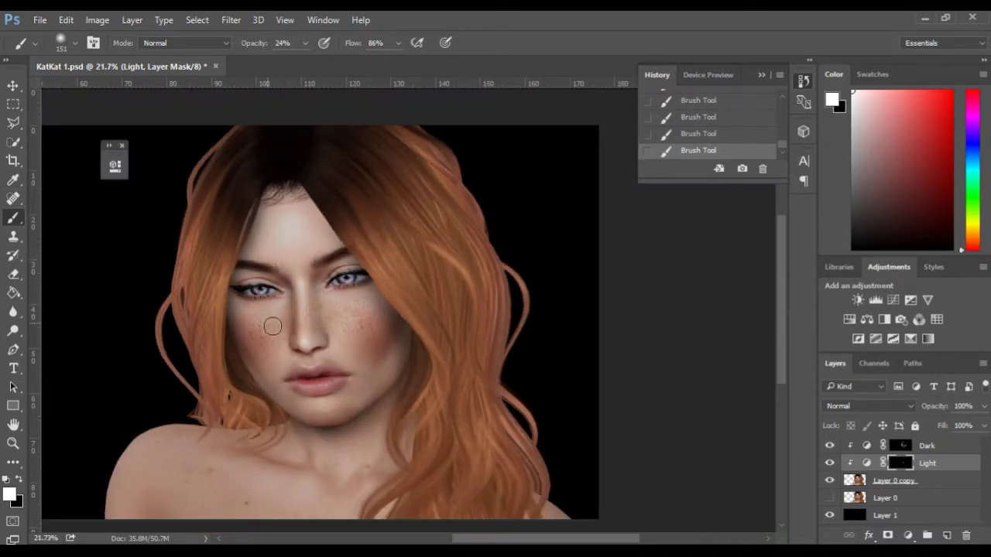
pyautogui.scroll(2, 298, 311)
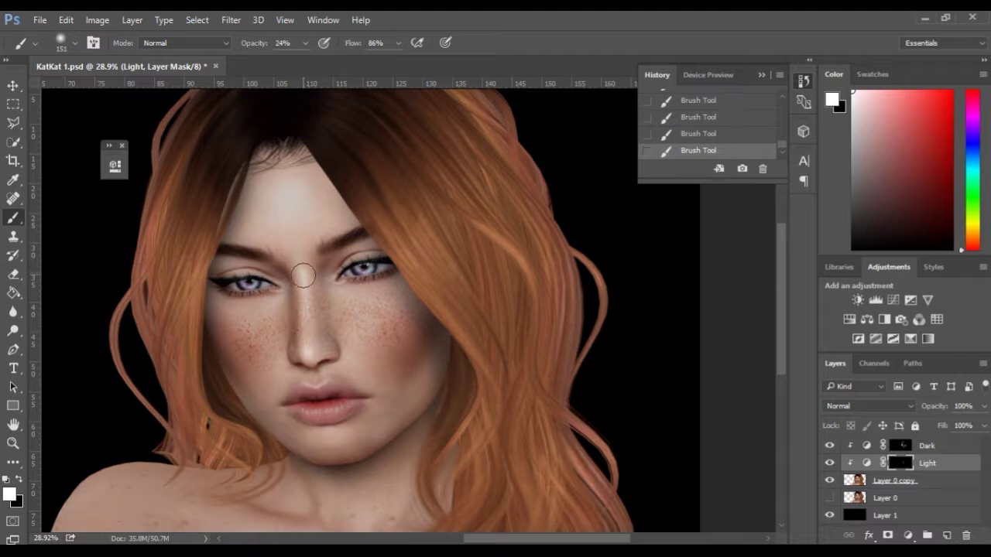
# Highlight the forehead and the upper cheeks beneath both eyes on the Light mask, resizing the brush for each area.
pyautogui.moveTo(285, 198); pyautogui.dragTo(312, 202)
pyautogui.moveTo(263, 319)
pyautogui.mouseDown()
pyautogui.moveTo(240, 319)
pyautogui.moveTo(249, 320)
pyautogui.mouseUp()
pyautogui.moveTo(363, 305); pyautogui.dragTo(380, 304)
# Highlight around the lips on the Light mask, reducing the brush to 68 px.
pyautogui.scroll(2, 328, 443)
pyautogui.moveTo(328, 443)
pyautogui.mouseDown()
pyautogui.moveTo(363, 439)
pyautogui.moveTo(300, 444)
pyautogui.moveTo(381, 429)
pyautogui.moveTo(349, 443)
pyautogui.moveTo(283, 429)
pyautogui.mouseUp()
pyautogui.scroll(4, 302, 408)
pyautogui.moveTo(330, 386)
pyautogui.mouseDown()
pyautogui.moveTo(302, 386)
pyautogui.moveTo(366, 392)
pyautogui.moveTo(409, 373)
pyautogui.moveTo(357, 391)
pyautogui.moveTo(293, 389)
pyautogui.moveTo(380, 384)
pyautogui.mouseUp()
pyautogui.moveTo(302, 341)
pyautogui.mouseDown()
pyautogui.moveTo(287, 343)
pyautogui.moveTo(375, 331)
pyautogui.moveTo(403, 341)
pyautogui.moveTo(397, 350)
pyautogui.mouseUp()
pyautogui.scroll(-4, 238, 410)
pyautogui.scroll(-2, 238, 411)
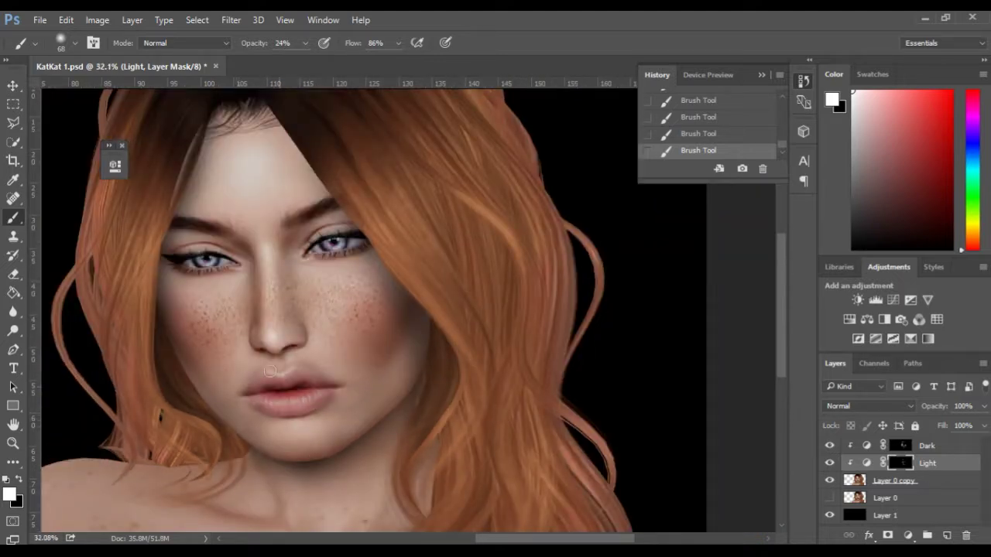
pyautogui.scroll(-1, 278, 402)
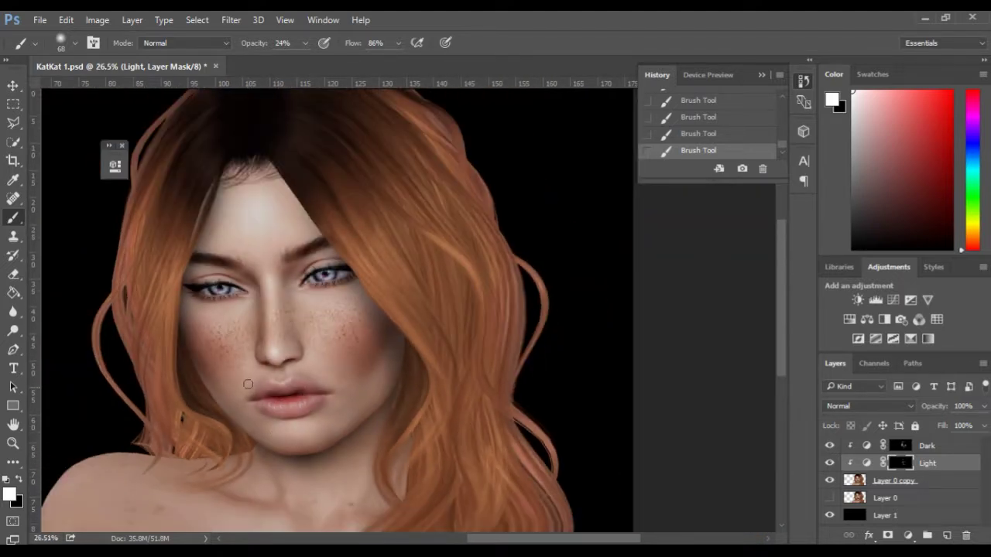
pyautogui.scroll(1, 296, 393)
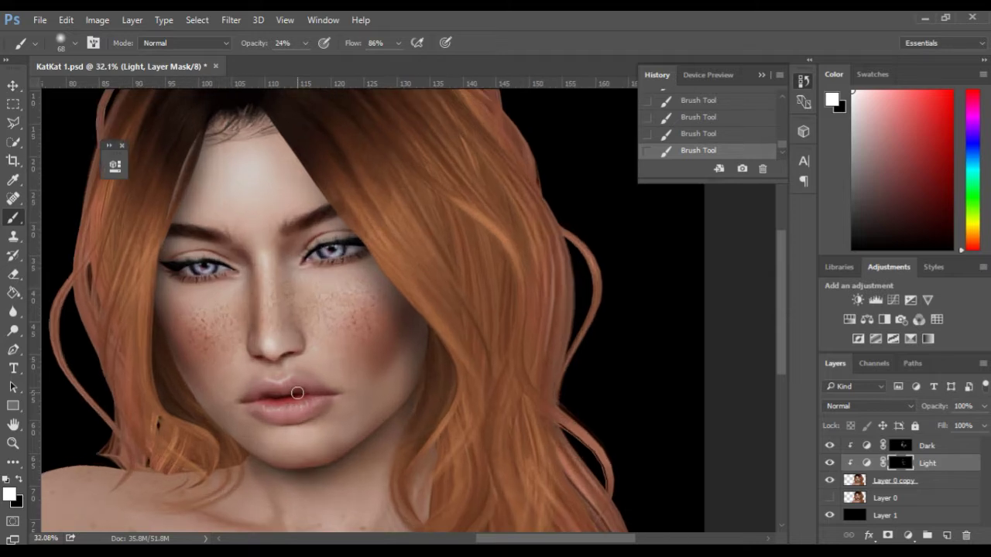
pyautogui.scroll(1, 268, 349)
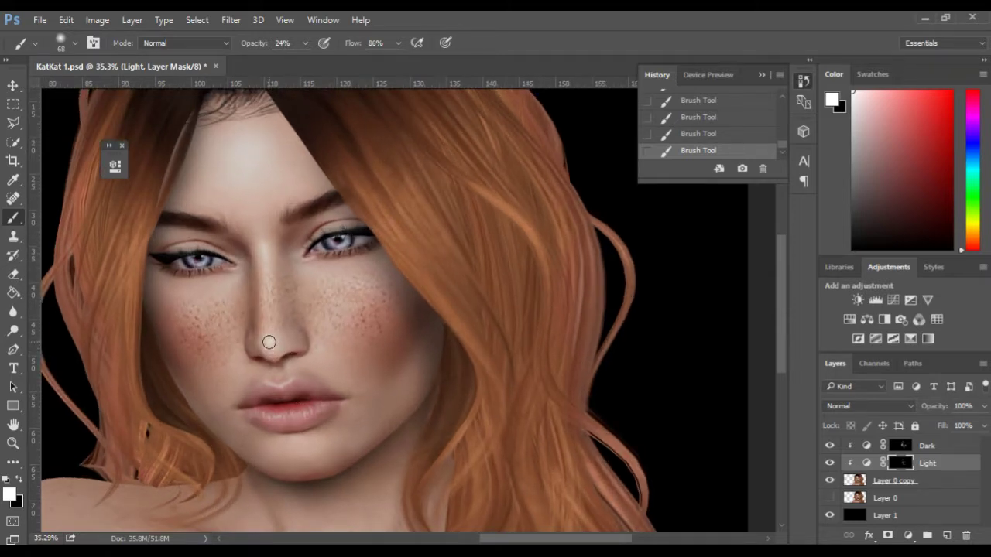
# Try brightening the nose tip with a 210 px brush at 47% and 100% opacity, and undo the strokes.
pyautogui.moveTo(268, 338); pyautogui.dragTo(279, 341)
pyautogui.moveTo(249, 44); pyautogui.dragTo(267, 44)
pyautogui.moveTo(268, 339); pyautogui.dragTo(272, 339)
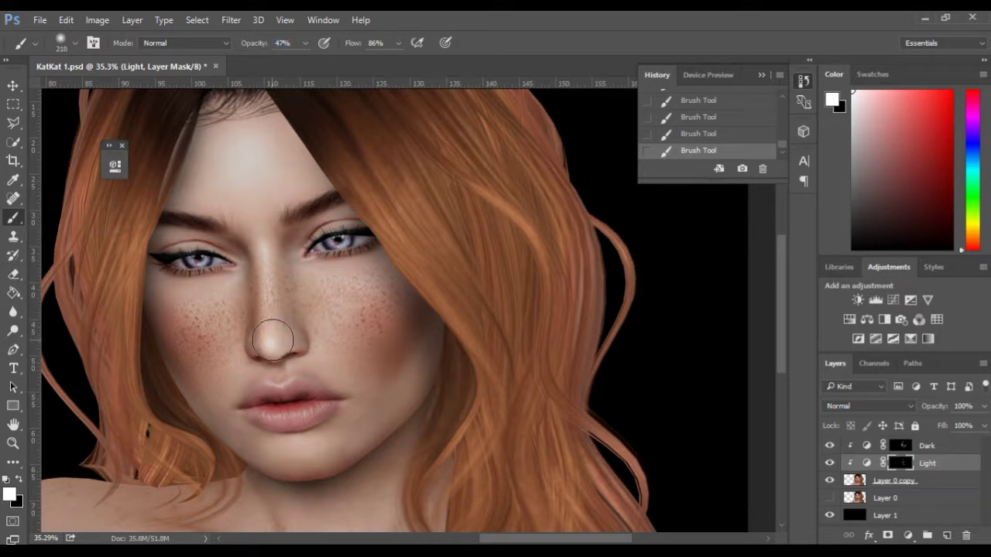
pyautogui.moveTo(248, 48); pyautogui.dragTo(285, 48)
pyautogui.click(280, 330)
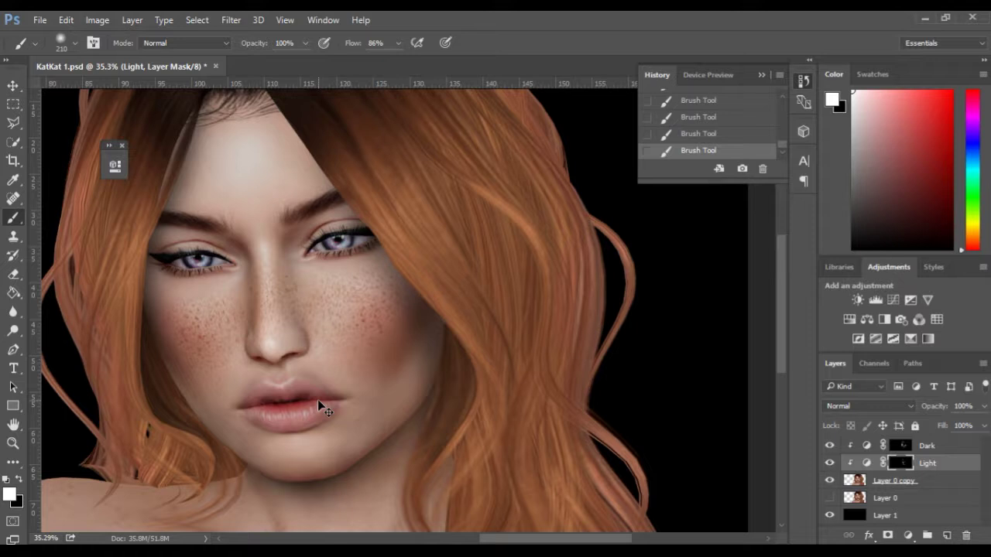
pyautogui.hotkey('ctrl', 'z')
pyautogui.hotkey('ctrl', 'z')
# Set the brush opacity to 43% and compare the retouched portrait with the original by toggling the visibility of Layer 0 copy.
pyautogui.moveTo(251, 45); pyautogui.dragTo(248, 46)
pyautogui.scroll(-3, 271, 305)
pyautogui.press('space')
pyautogui.moveTo(285, 390); pyautogui.dragTo(343, 333)
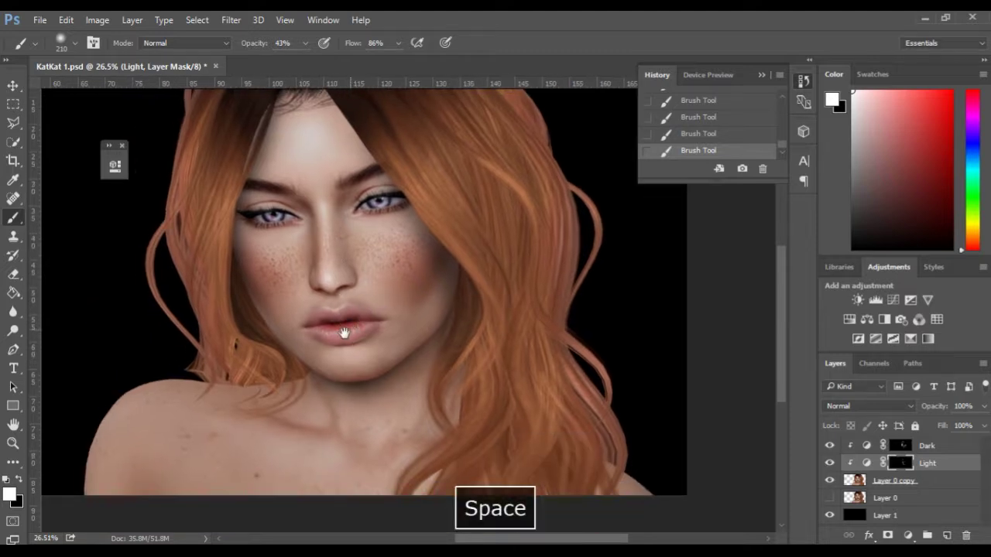
pyautogui.click(831, 483)
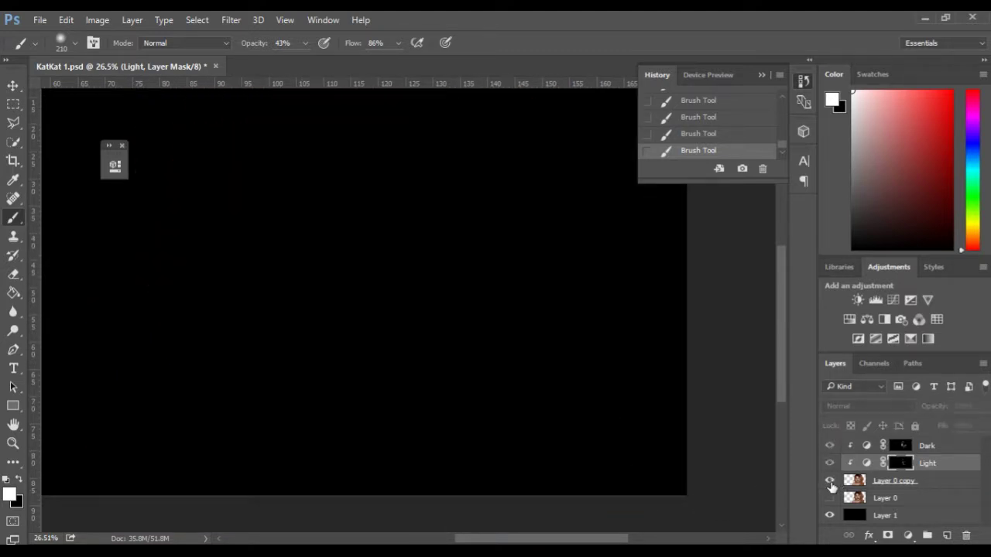
pyautogui.click(830, 482)
pyautogui.keyDown('alt'); pyautogui.click(830, 481); pyautogui.keyUp('alt')
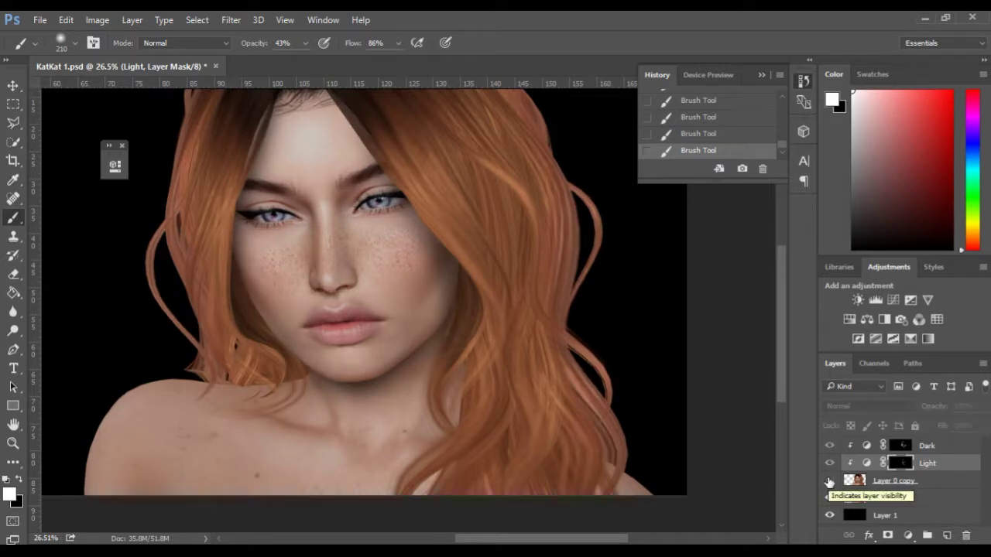
pyautogui.keyDown('alt'); pyautogui.click(829, 482); pyautogui.keyUp('alt')
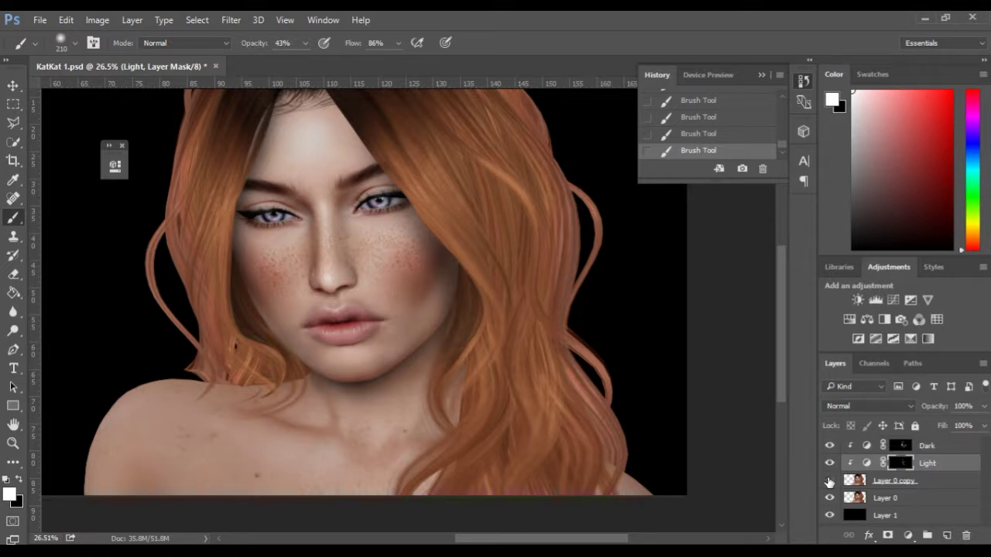
# Compare with the original once more, and soften the cheek shadow on the Dark mask using a 474 px black brush at 43% opacity.
pyautogui.keyDown('alt'); pyautogui.click(829, 481); pyautogui.keyUp('alt')
pyautogui.keyDown('alt'); pyautogui.click(829, 482); pyautogui.keyUp('alt')
pyautogui.click(900, 446)
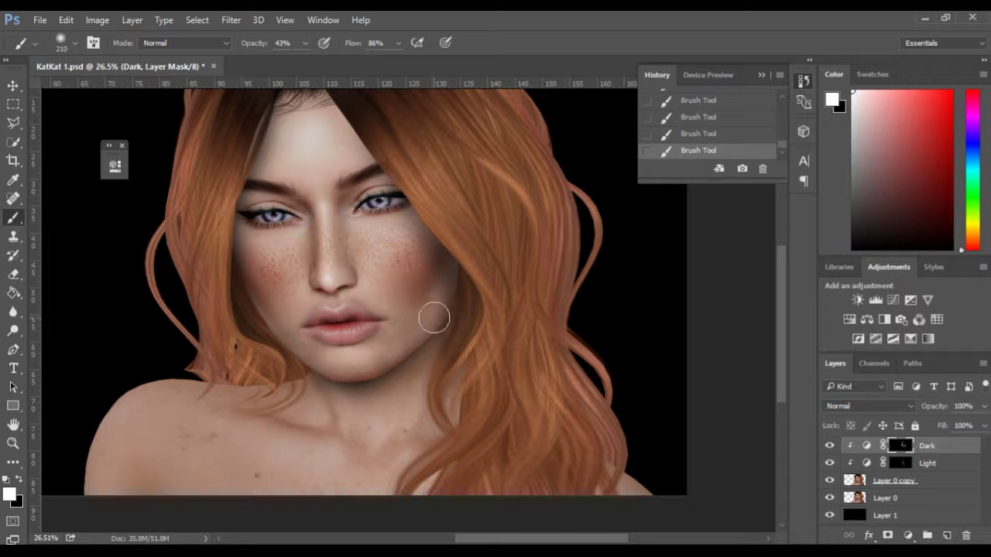
pyautogui.click(19, 480)
pyautogui.moveTo(411, 284)
pyautogui.mouseDown()
pyautogui.moveTo(438, 285)
pyautogui.moveTo(409, 287)
pyautogui.moveTo(421, 261)
pyautogui.moveTo(394, 299)
pyautogui.mouseUp()
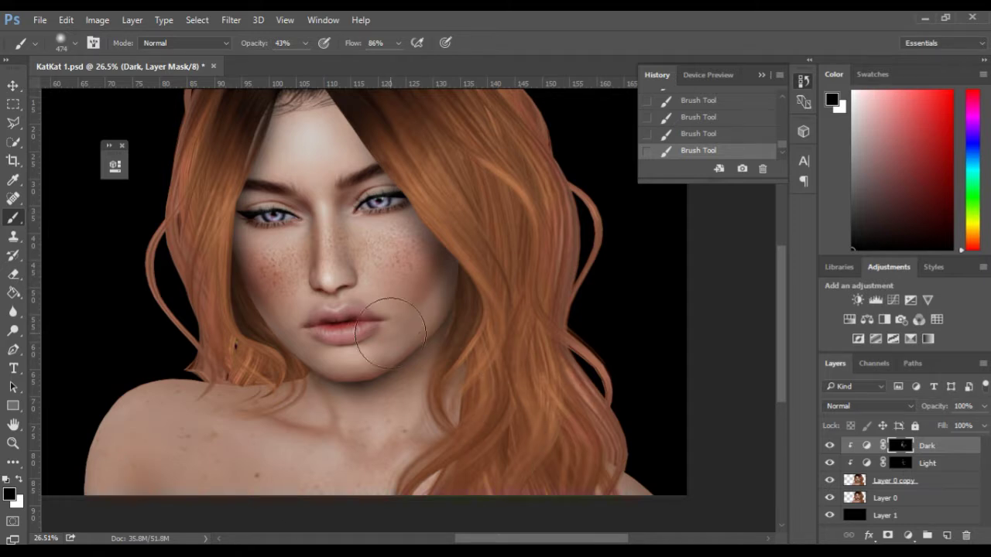
# Try shading the forehead and face edges along the hair on the Dark mask with a 202 px white brush at 43% opacity.
pyautogui.scroll(2, 348, 396)
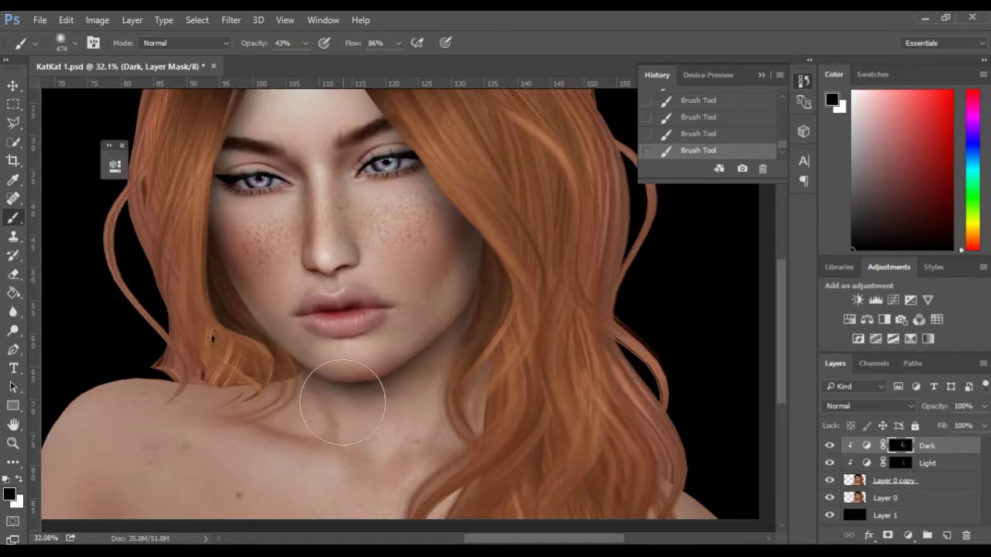
pyautogui.scroll(-1, 410, 255)
pyautogui.press('space')
pyautogui.moveTo(347, 184); pyautogui.dragTo(350, 281)
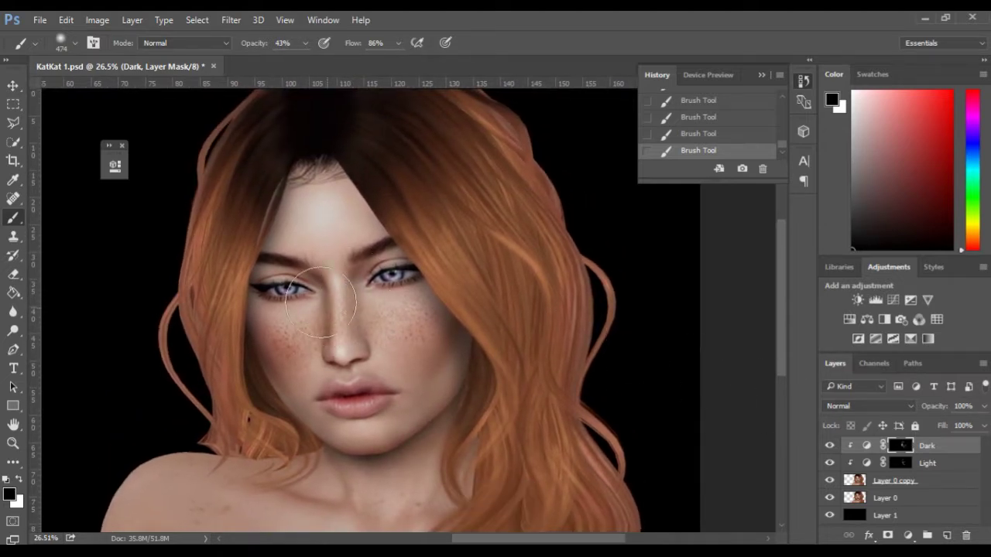
pyautogui.click(5, 481)
pyautogui.moveTo(273, 200); pyautogui.dragTo(246, 198)
pyautogui.moveTo(294, 168)
pyautogui.mouseDown()
pyautogui.moveTo(256, 243)
pyautogui.moveTo(303, 162)
pyautogui.moveTo(271, 239)
pyautogui.mouseUp()
pyautogui.moveTo(254, 302)
pyautogui.mouseDown()
pyautogui.moveTo(276, 428)
pyautogui.moveTo(260, 388)
pyautogui.moveTo(293, 431)
pyautogui.mouseUp()
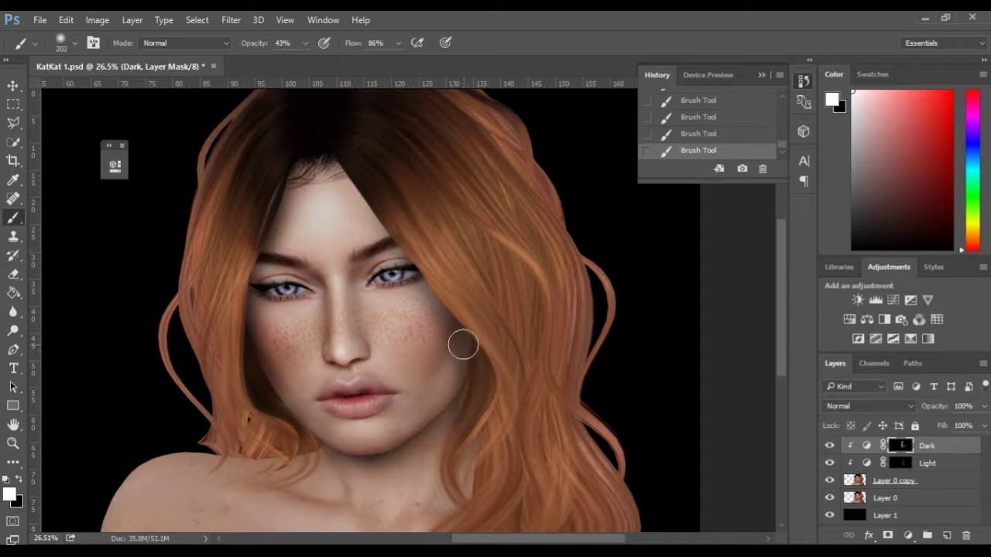
pyautogui.moveTo(476, 364); pyautogui.dragTo(464, 458)
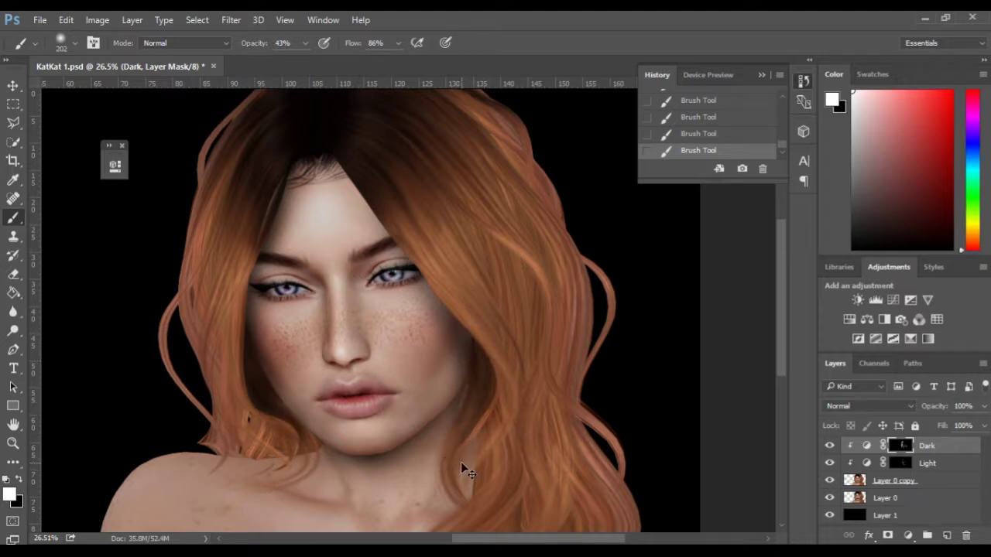
pyautogui.hotkey('ctrl', 'z')
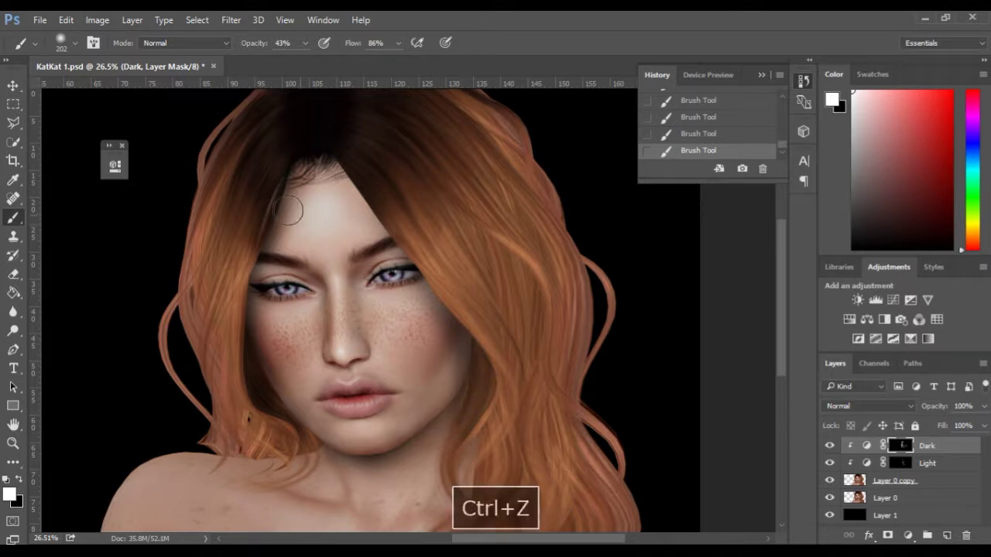
# Delete the most recent brush strokes one by one from the document's history.
pyautogui.press('space')
pyautogui.moveTo(372, 454); pyautogui.dragTo(369, 408)
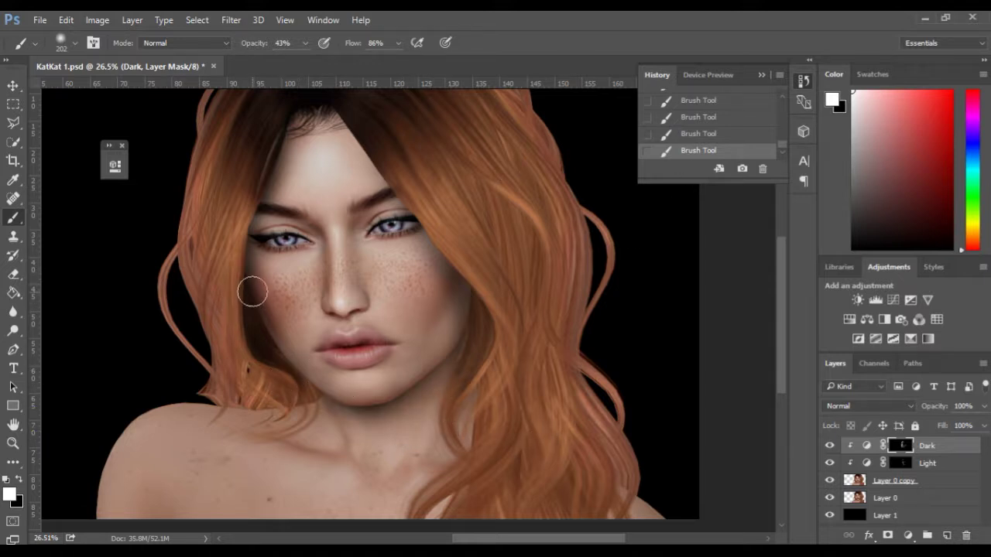
pyautogui.click(763, 170)
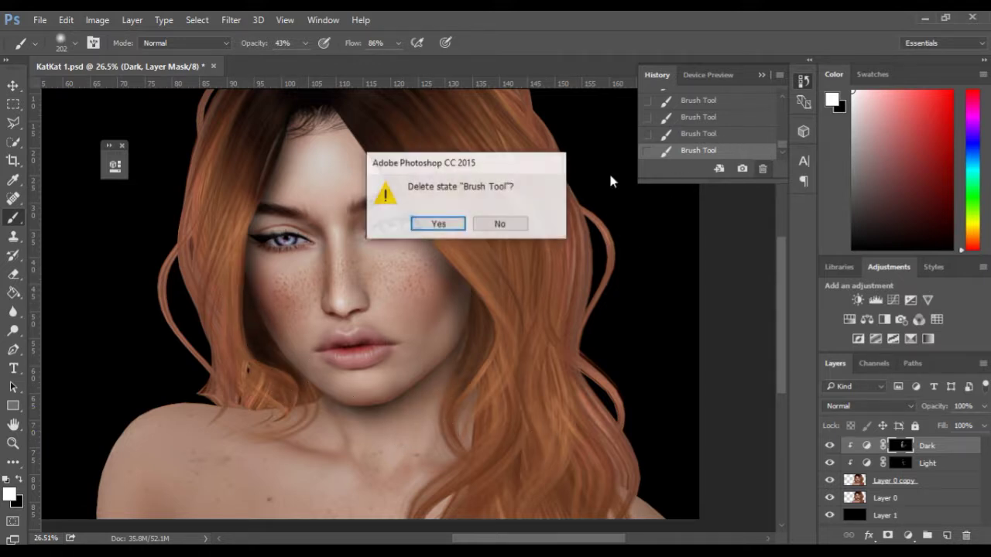
pyautogui.click(443, 225)
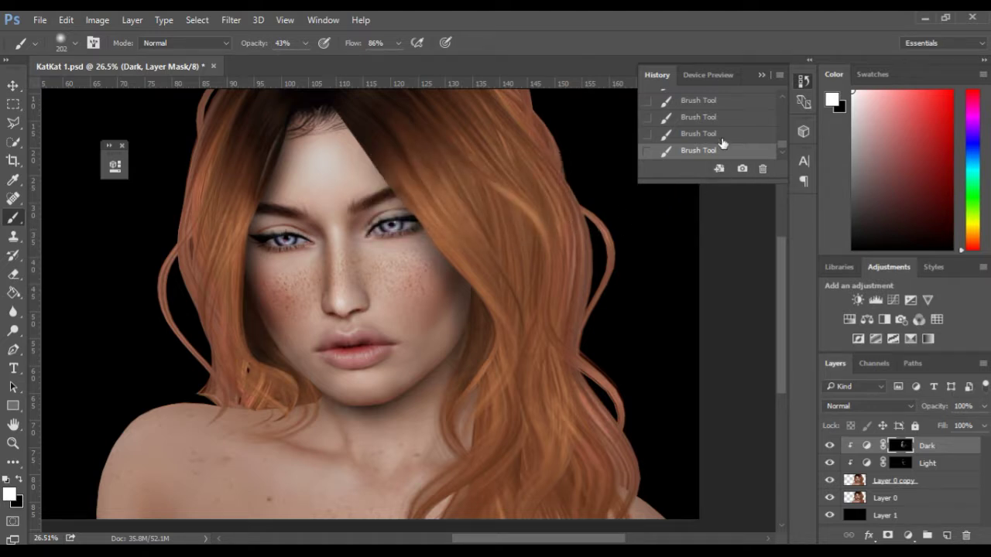
pyautogui.click(763, 169)
pyautogui.click(453, 224)
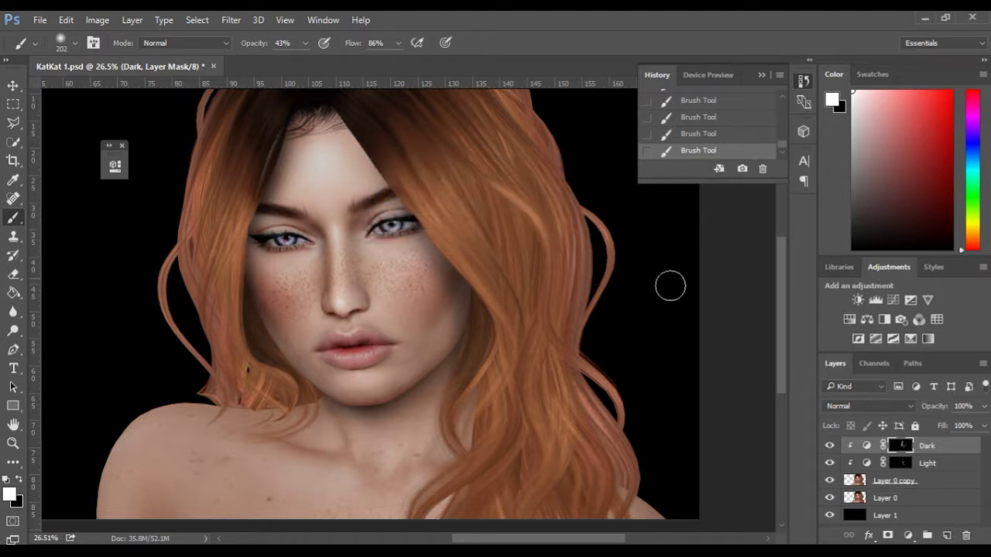
pyautogui.click(763, 170)
pyautogui.click(435, 227)
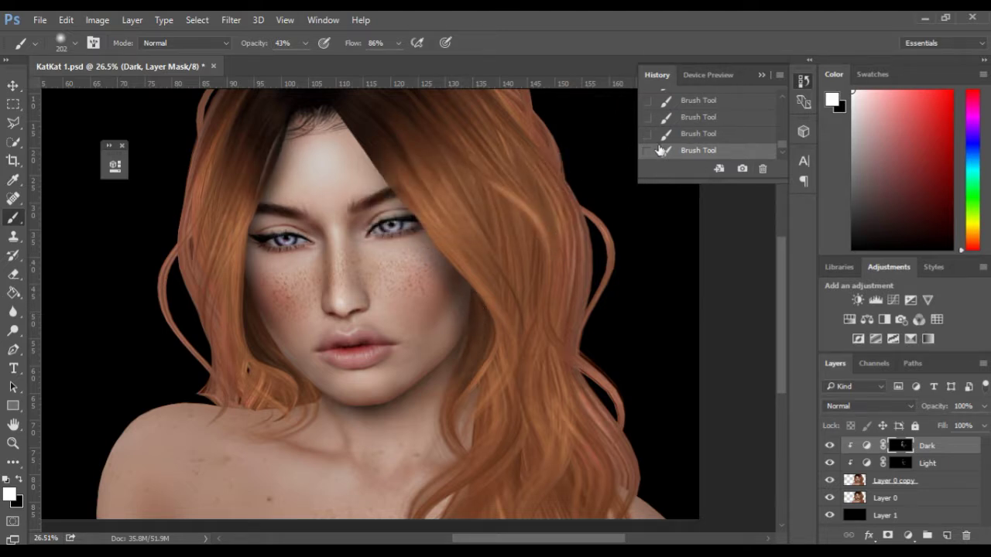
pyautogui.click(762, 169)
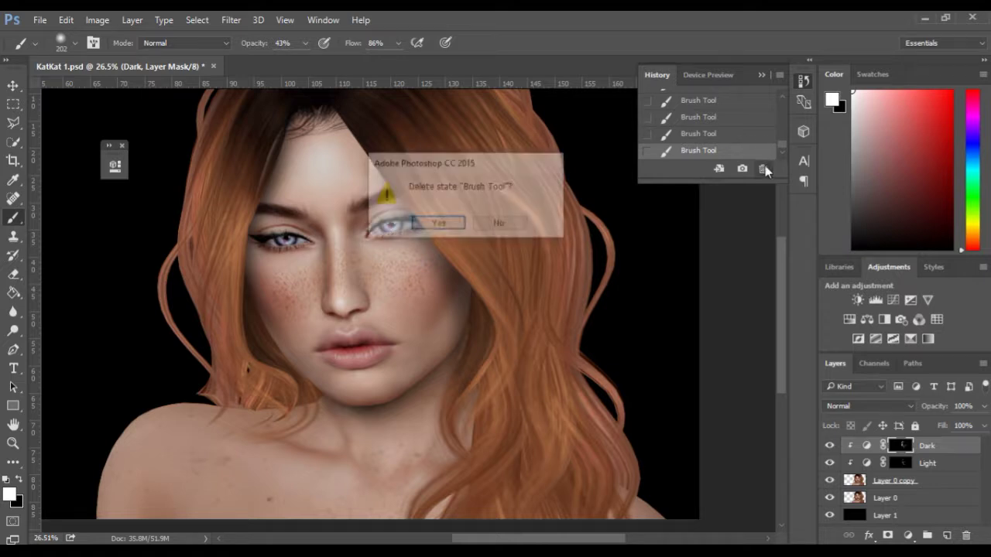
pyautogui.click(450, 225)
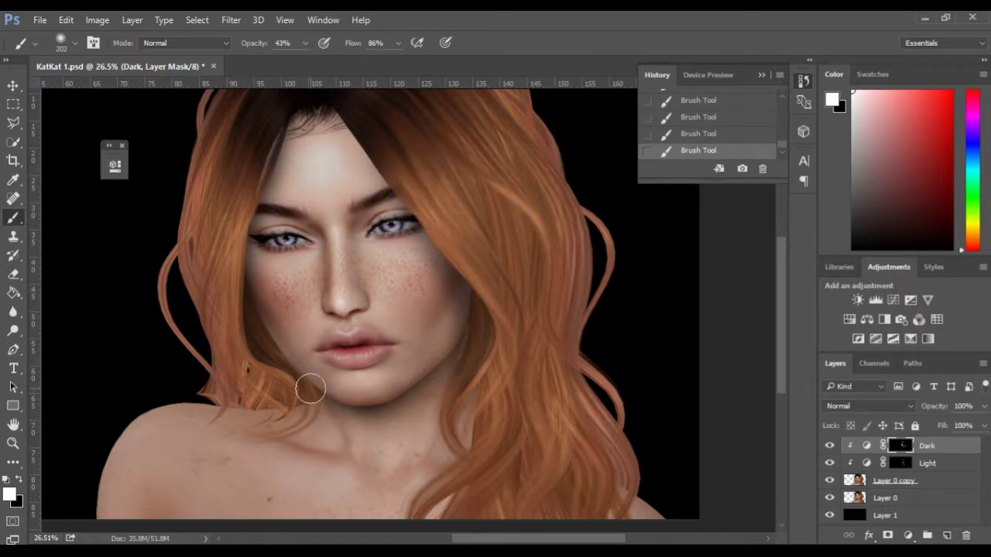
# Shade the face edge along the hair from forehead to jaw on the Dark mask with a 248 px brush at 22% opacity.
pyautogui.moveTo(302, 311); pyautogui.dragTo(306, 311)
pyautogui.moveTo(271, 166)
pyautogui.mouseDown()
pyautogui.moveTo(242, 240)
pyautogui.moveTo(244, 311)
pyautogui.moveTo(301, 393)
pyautogui.moveTo(304, 420)
pyautogui.mouseUp()
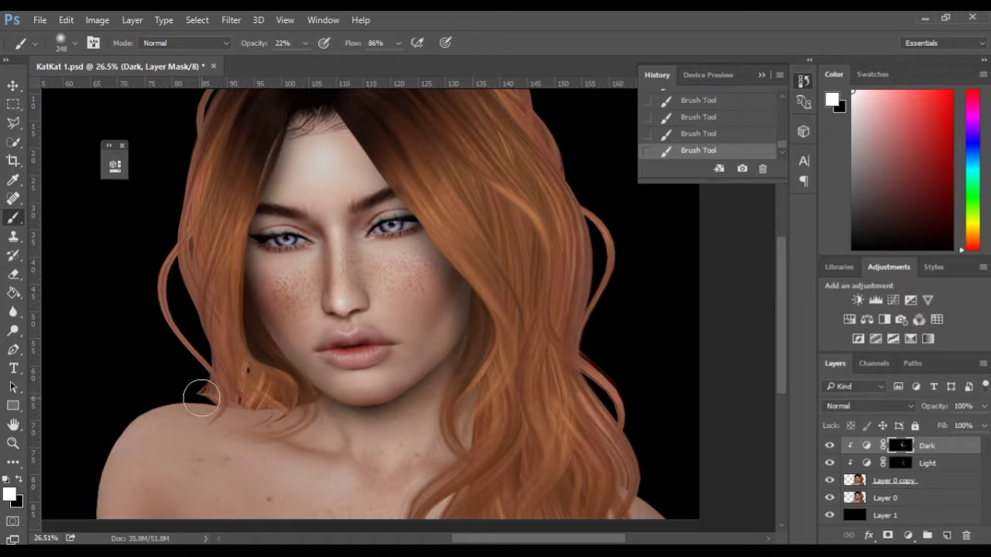
pyautogui.scroll(-2, 202, 398)
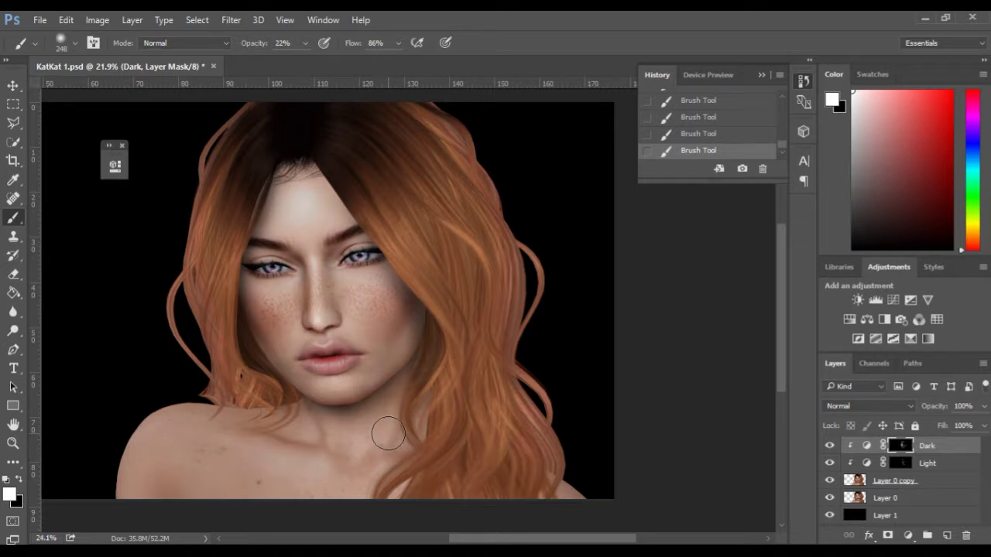
# Deepen the shadow down the outer cheek and jaw on the Dark mask with a 444 px brush at 11% opacity.
pyautogui.scroll(2, 387, 429)
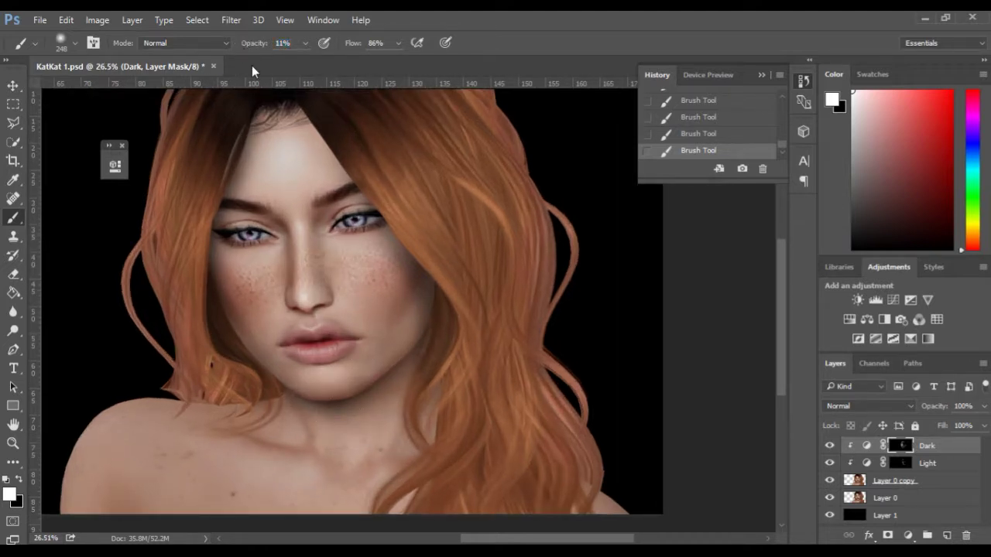
pyautogui.moveTo(393, 295)
pyautogui.mouseDown()
pyautogui.moveTo(420, 306)
pyautogui.moveTo(379, 280)
pyautogui.moveTo(391, 278)
pyautogui.moveTo(401, 324)
pyautogui.moveTo(404, 293)
pyautogui.moveTo(399, 353)
pyautogui.moveTo(427, 325)
pyautogui.moveTo(423, 313)
pyautogui.moveTo(408, 372)
pyautogui.mouseUp()
pyautogui.moveTo(425, 301)
pyautogui.mouseDown()
pyautogui.moveTo(404, 322)
pyautogui.moveTo(401, 294)
pyautogui.moveTo(410, 367)
pyautogui.mouseUp()
pyautogui.moveTo(420, 309)
pyautogui.mouseDown()
pyautogui.moveTo(420, 282)
pyautogui.moveTo(467, 292)
pyautogui.mouseUp()
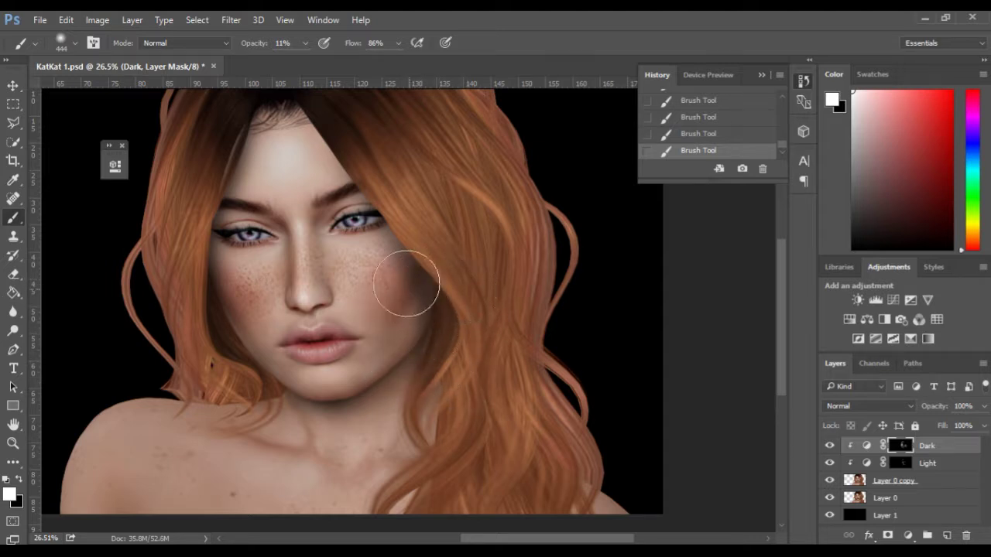
pyautogui.moveTo(406, 286)
pyautogui.mouseDown()
pyautogui.moveTo(438, 370)
pyautogui.moveTo(421, 277)
pyautogui.moveTo(438, 251)
pyautogui.moveTo(445, 408)
pyautogui.moveTo(474, 261)
pyautogui.moveTo(489, 361)
pyautogui.moveTo(434, 367)
pyautogui.moveTo(405, 319)
pyautogui.moveTo(395, 379)
pyautogui.moveTo(422, 315)
pyautogui.moveTo(407, 371)
pyautogui.mouseUp()
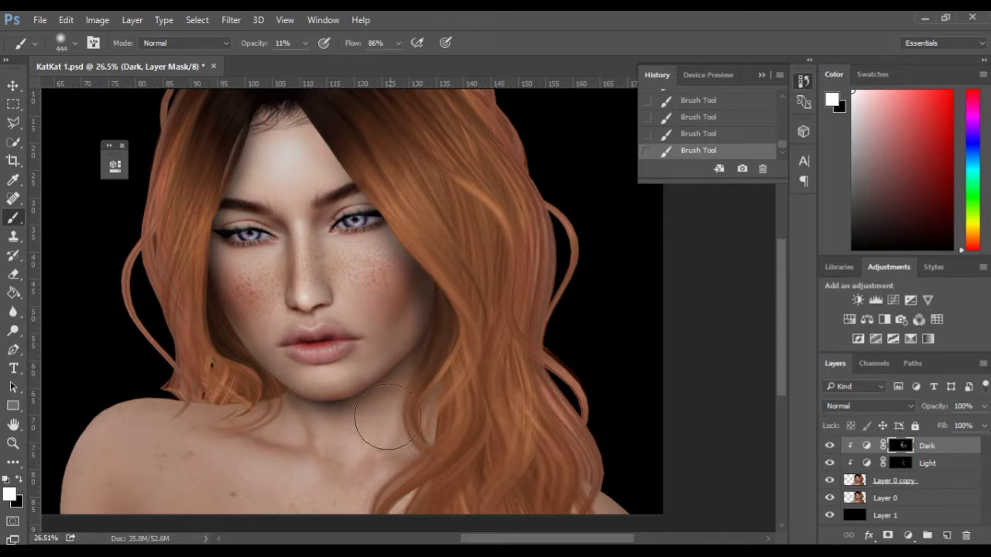
# Darken the neck and collarbone shadows on the Dark mask at 11% opacity, reducing the brush from 353 to 110 px.
pyautogui.scroll(-2, 389, 429)
pyautogui.scroll(-1, 388, 430)
pyautogui.press('space')
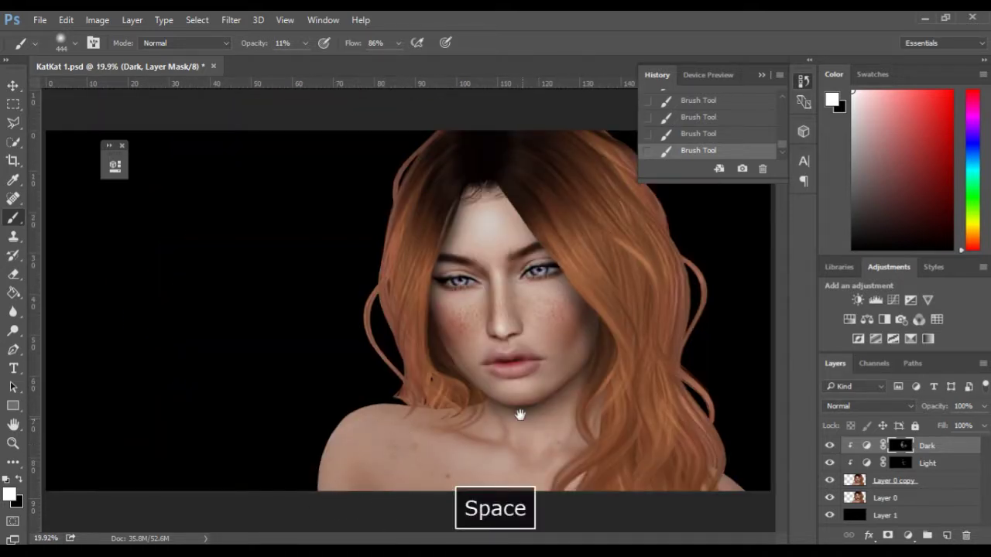
pyautogui.moveTo(514, 202); pyautogui.dragTo(508, 203)
pyautogui.press('space')
pyautogui.press('space')
pyautogui.scroll(4, 494, 377)
pyautogui.moveTo(513, 391); pyautogui.dragTo(373, 300)
pyautogui.scroll(2, 371, 376)
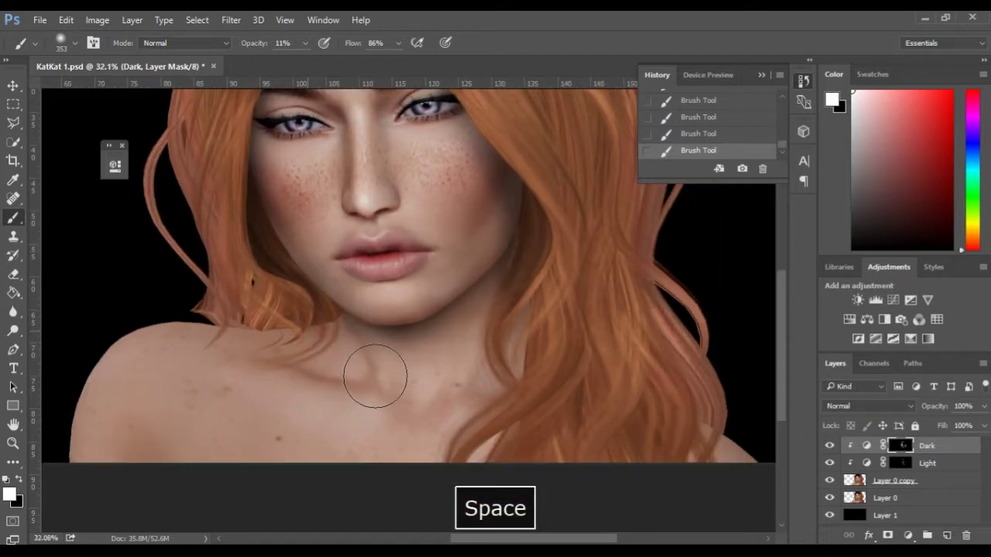
pyautogui.moveTo(379, 361); pyautogui.dragTo(345, 358)
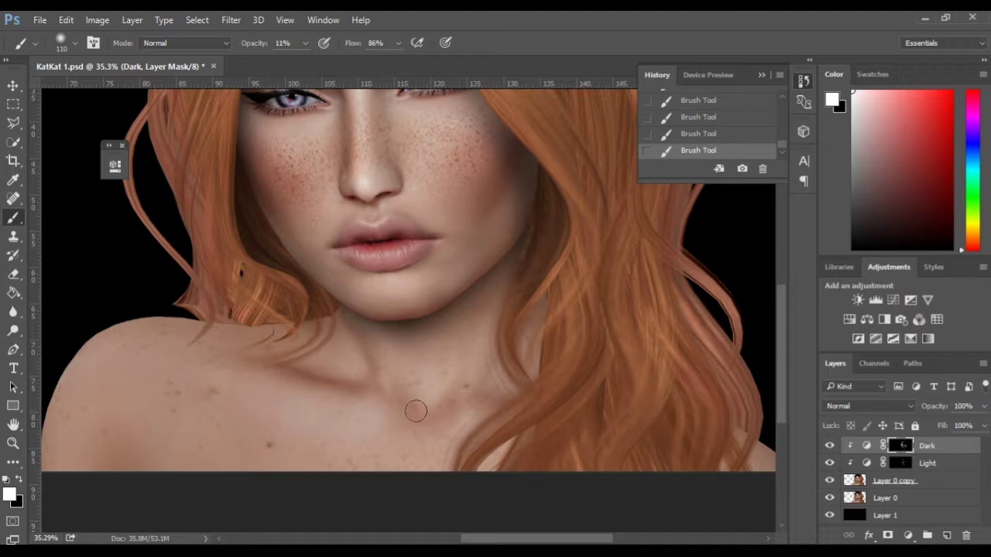
pyautogui.scroll(-1, 213, 401)
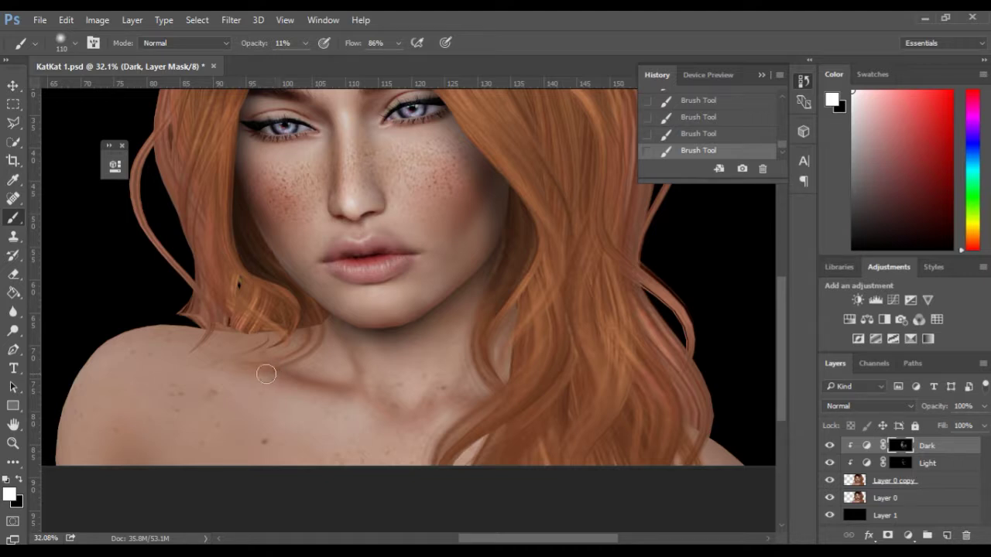
# Darken the outer edge of the bare shoulder on the Dark mask with a 653 px brush at 30% opacity.
pyautogui.moveTo(151, 401); pyautogui.dragTo(180, 405)
pyautogui.scroll(-1, 121, 393)
pyautogui.moveTo(107, 357); pyautogui.dragTo(252, 406)
pyautogui.press('space')
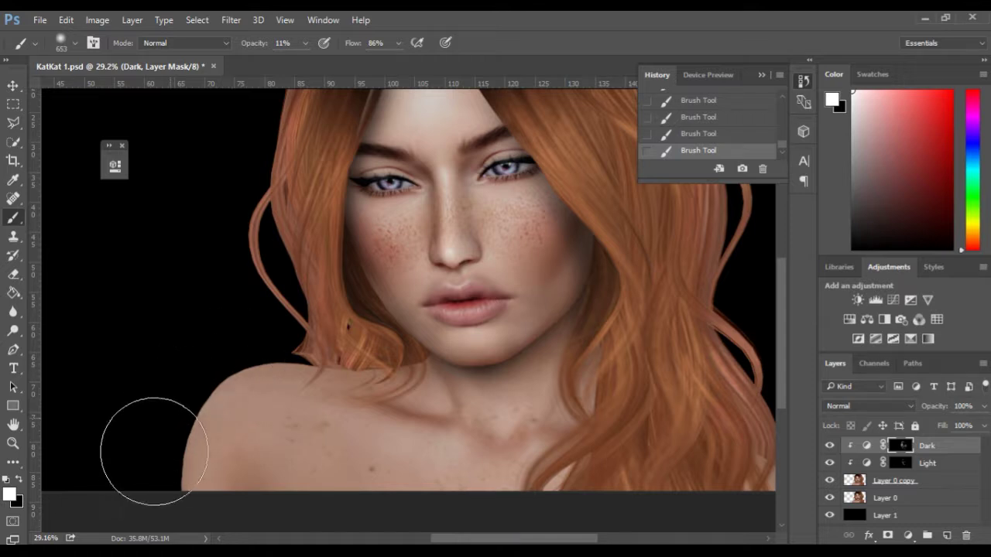
pyautogui.moveTo(241, 44)
pyautogui.mouseDown()
pyautogui.moveTo(271, 42)
pyautogui.moveTo(254, 45)
pyautogui.mouseUp()
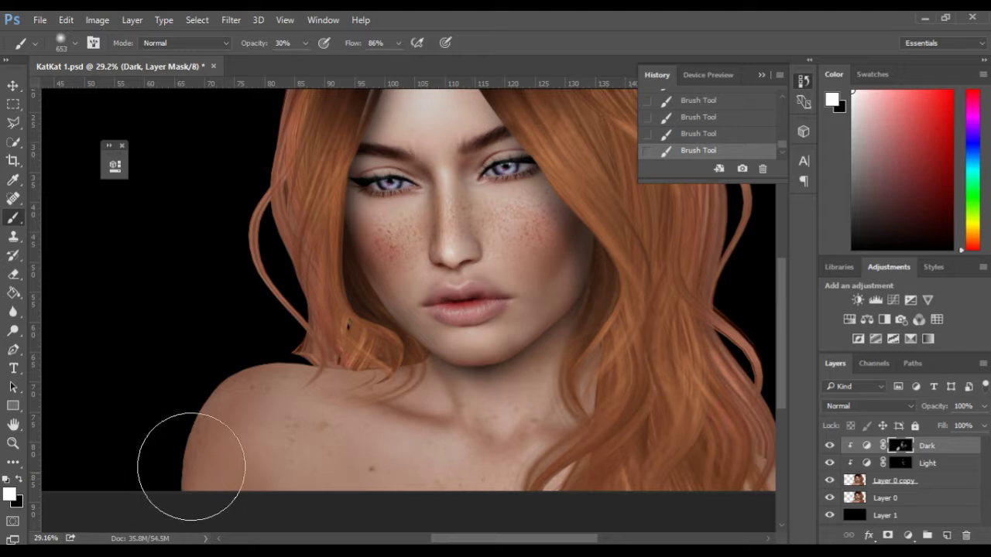
pyautogui.moveTo(197, 372)
pyautogui.mouseDown()
pyautogui.moveTo(155, 440)
pyautogui.moveTo(147, 479)
pyautogui.moveTo(171, 406)
pyautogui.moveTo(220, 354)
pyautogui.moveTo(152, 423)
pyautogui.mouseUp()
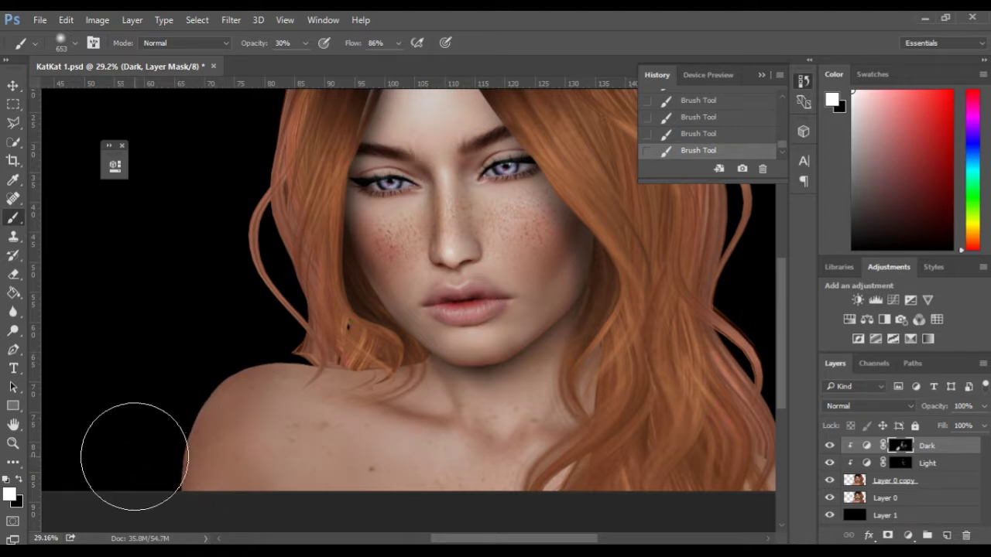
# Highlight the middle of the shoulder on the Light mask with an 811 px brush, raising the opacity to 41%.
pyautogui.click(890, 464)
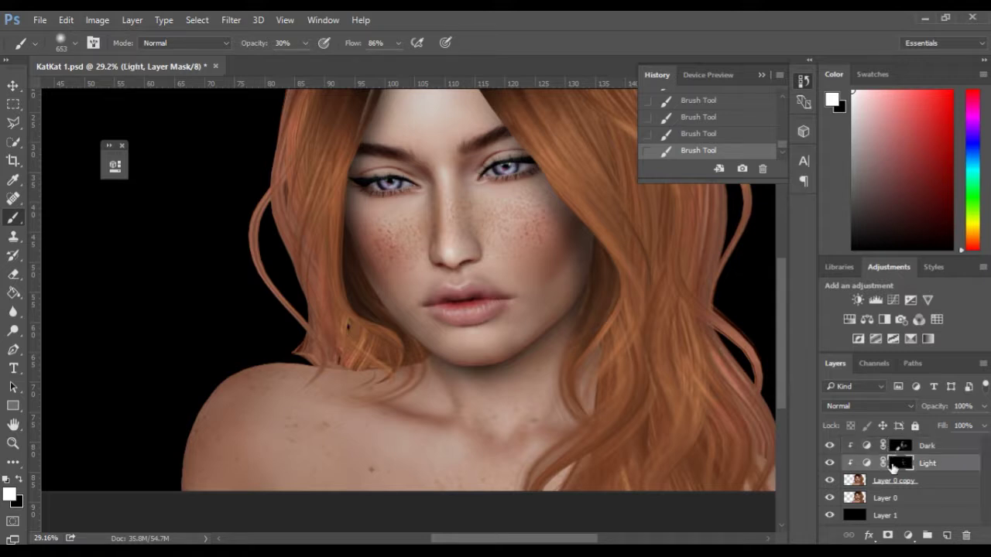
pyautogui.keyDown('alt'); pyautogui.rightClick(267, 446); pyautogui.keyUp('alt')
pyautogui.moveTo(281, 450); pyautogui.dragTo(282, 451)
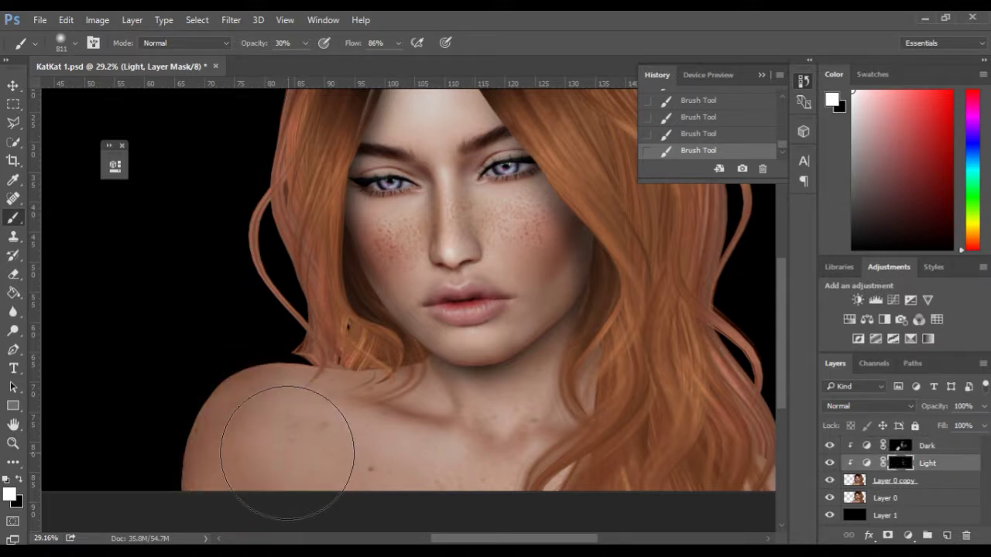
pyautogui.moveTo(248, 50); pyautogui.dragTo(256, 50)
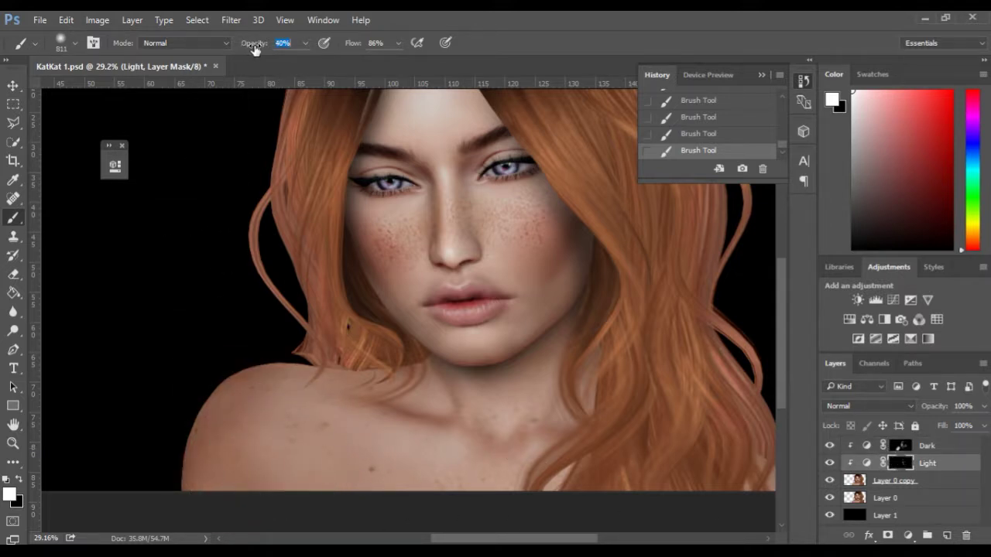
pyautogui.click(273, 449)
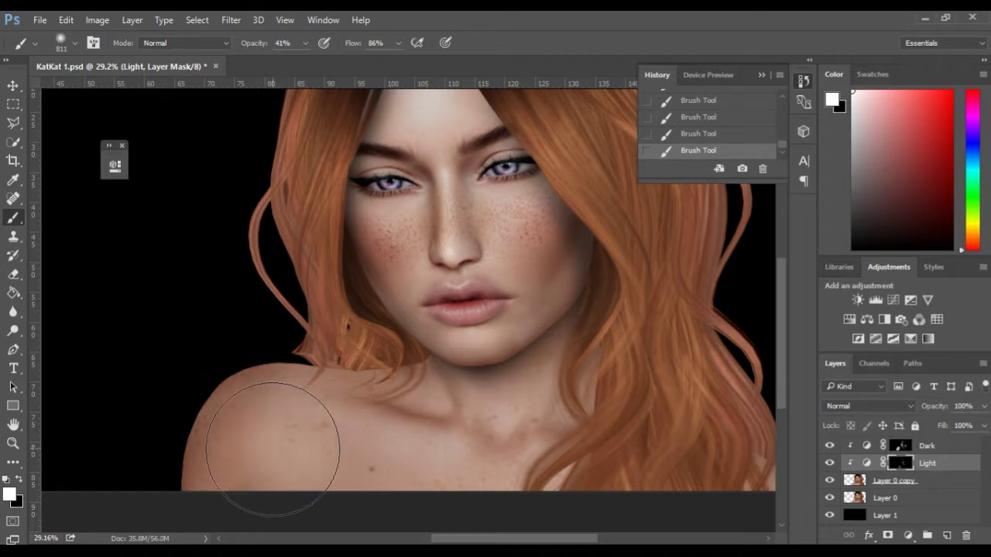
pyautogui.moveTo(273, 457)
pyautogui.mouseDown()
pyautogui.moveTo(245, 459)
pyautogui.moveTo(264, 451)
pyautogui.moveTo(263, 441)
pyautogui.mouseUp()
# Try lightening a hair strand beside the cheek on the Light mask with a 129 px brush at 41% opacity.
pyautogui.scroll(-1, 134, 372)
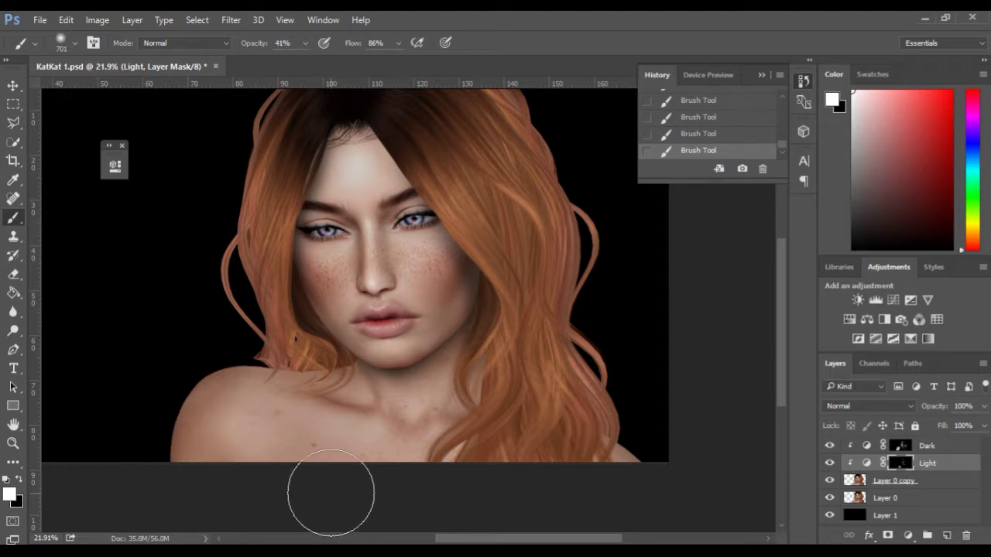
pyautogui.scroll(-1, 332, 497)
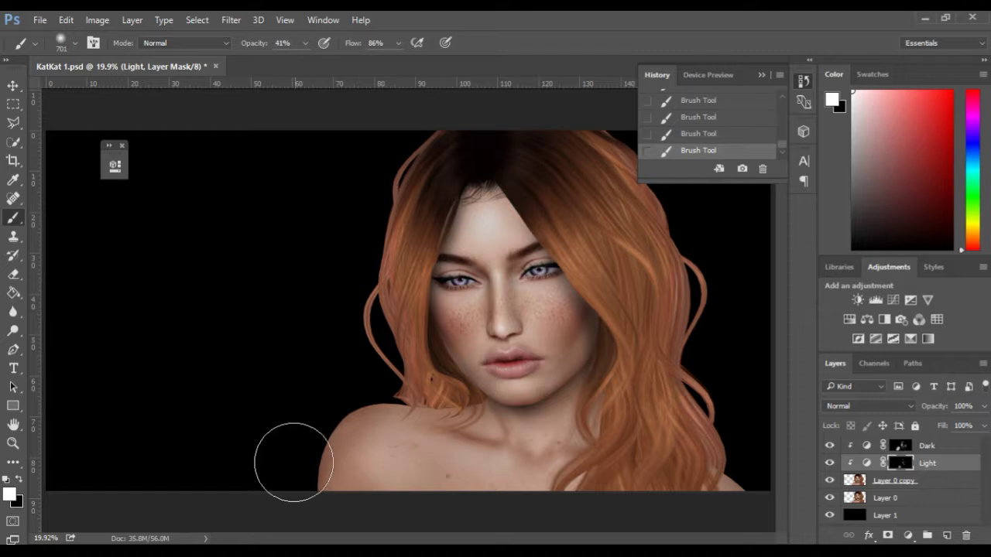
pyautogui.press('space')
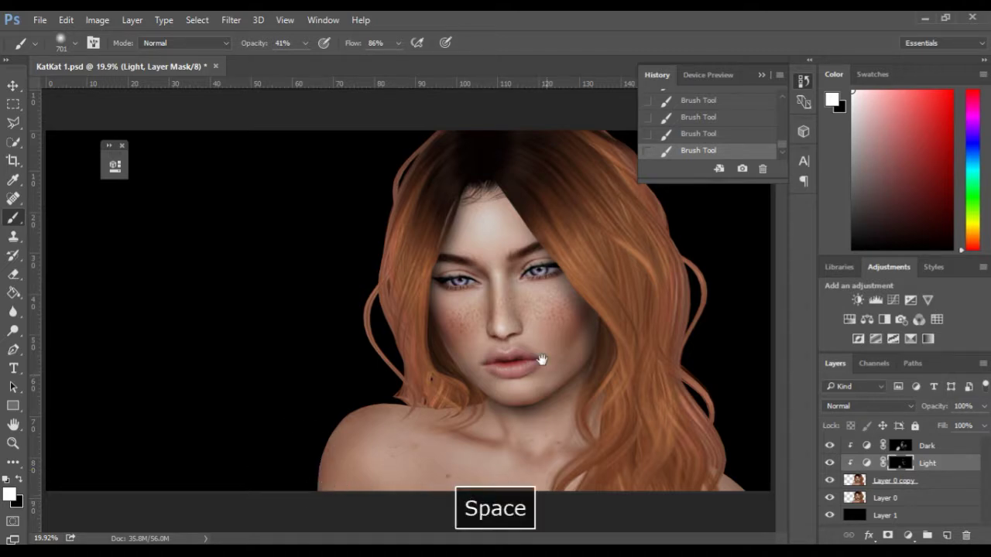
pyautogui.scroll(5, 529, 340)
pyautogui.press('space')
pyautogui.moveTo(432, 349)
pyautogui.mouseDown()
pyautogui.moveTo(336, 343)
pyautogui.moveTo(392, 228)
pyautogui.moveTo(353, 332)
pyautogui.moveTo(310, 371)
pyautogui.moveTo(304, 431)
pyautogui.moveTo(376, 358)
pyautogui.moveTo(287, 258)
pyautogui.moveTo(268, 268)
pyautogui.moveTo(270, 405)
pyautogui.moveTo(284, 432)
pyautogui.mouseUp()
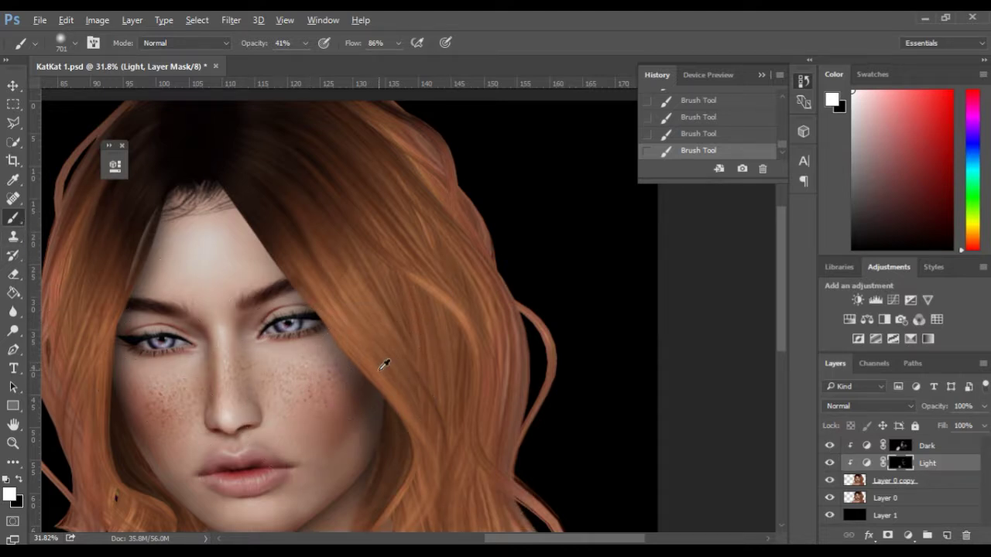
pyautogui.moveTo(425, 309); pyautogui.dragTo(358, 313)
pyautogui.press('space')
pyautogui.moveTo(386, 436)
pyautogui.mouseDown()
pyautogui.moveTo(402, 255)
pyautogui.moveTo(343, 284)
pyautogui.moveTo(354, 387)
pyautogui.moveTo(395, 417)
pyautogui.mouseUp()
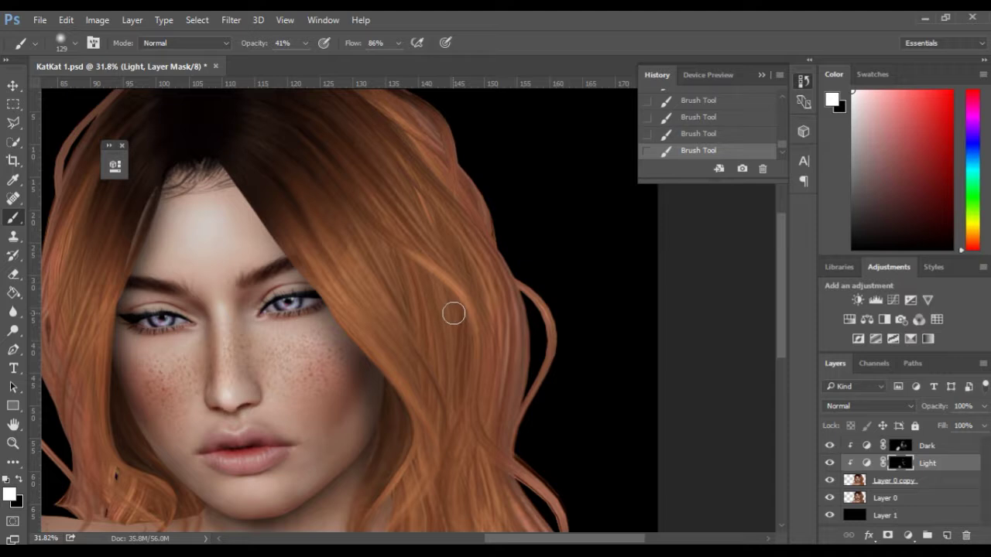
pyautogui.moveTo(458, 314); pyautogui.dragTo(460, 380)
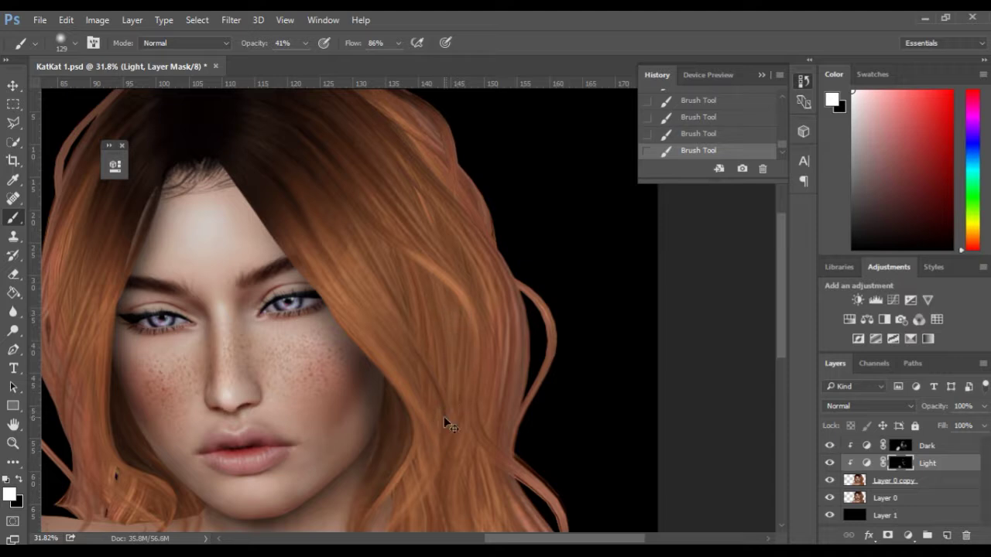
pyautogui.hotkey('ctrl', 'z')
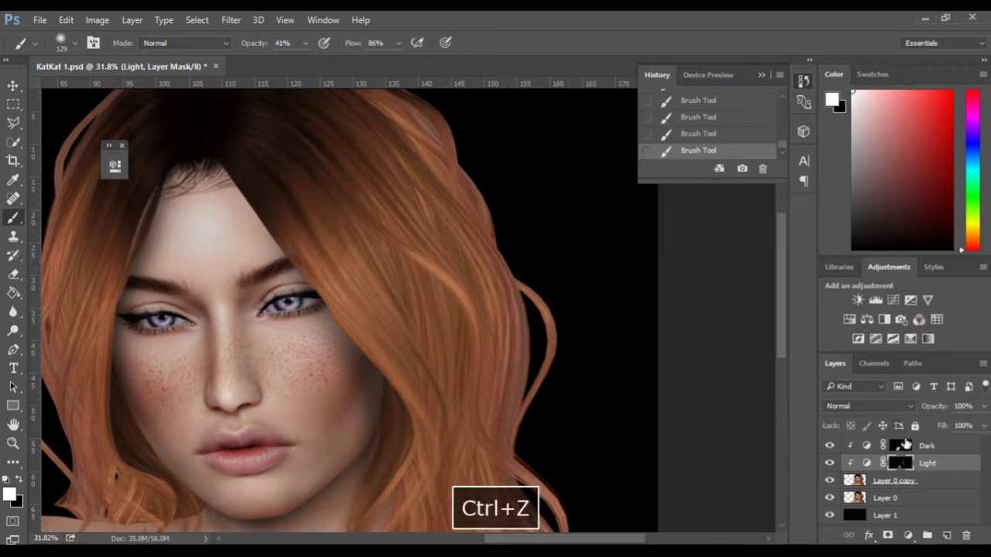
# Darken the gaps between the long hair strands beside the cheek on the Dark mask with a 79 px brush, lowering the opacity to 13%.
pyautogui.hotkey('alt', ']')
pyautogui.moveTo(464, 328); pyautogui.dragTo(458, 339)
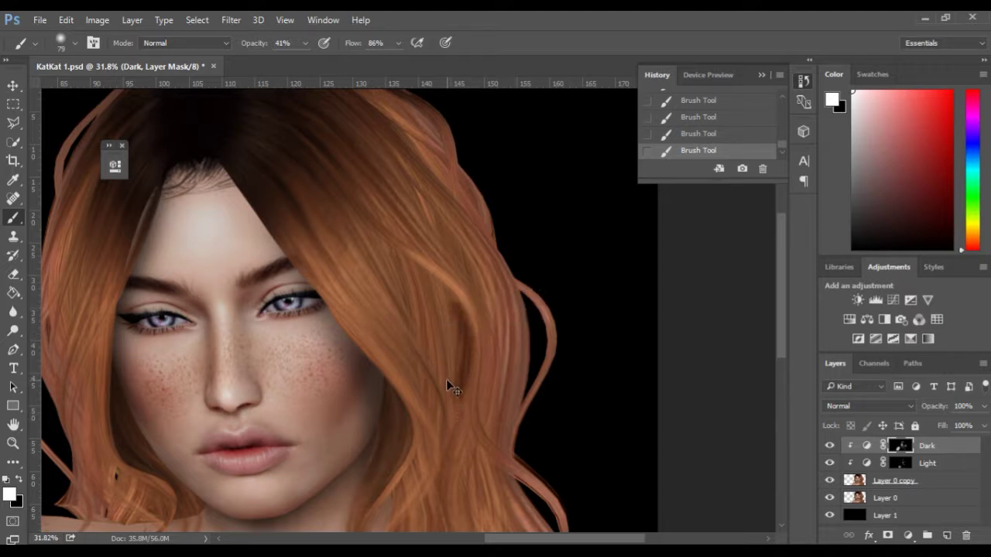
pyautogui.hotkey('ctrl', 'z')
pyautogui.moveTo(247, 44); pyautogui.dragTo(227, 48)
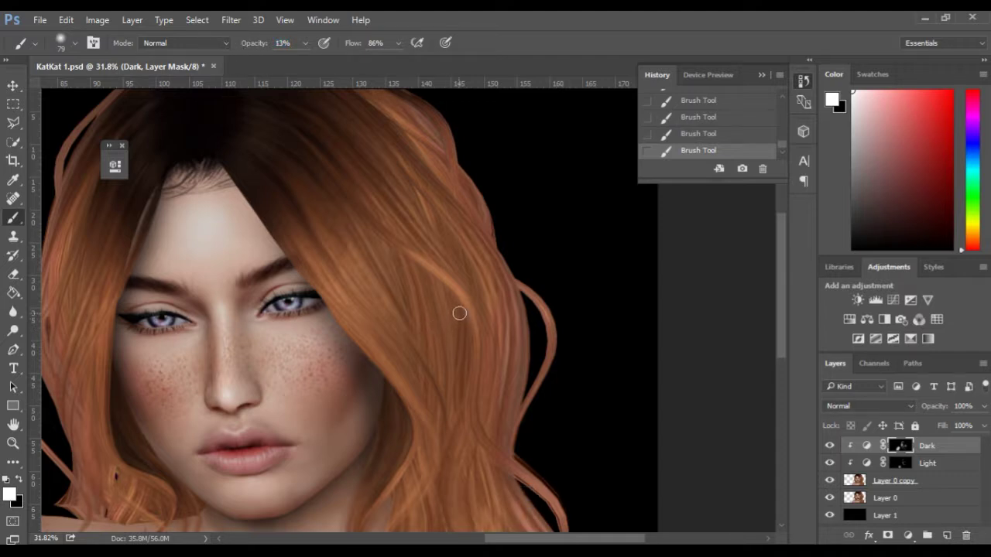
pyautogui.press('space')
pyautogui.moveTo(448, 443); pyautogui.dragTo(427, 362)
pyautogui.press('space')
pyautogui.moveTo(408, 446); pyautogui.dragTo(395, 345)
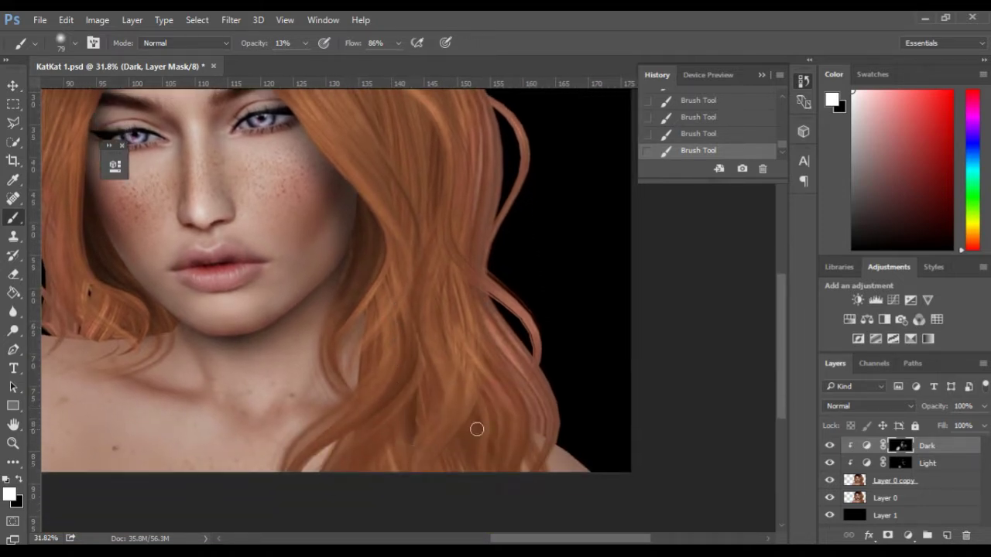
# Refine the shadows between strands on the fuller side of the hair with a 41 px brush at 13% opacity, removing unwanted strokes.
pyautogui.moveTo(486, 395); pyautogui.dragTo(480, 396)
pyautogui.press('space')
pyautogui.moveTo(434, 343); pyautogui.dragTo(457, 415)
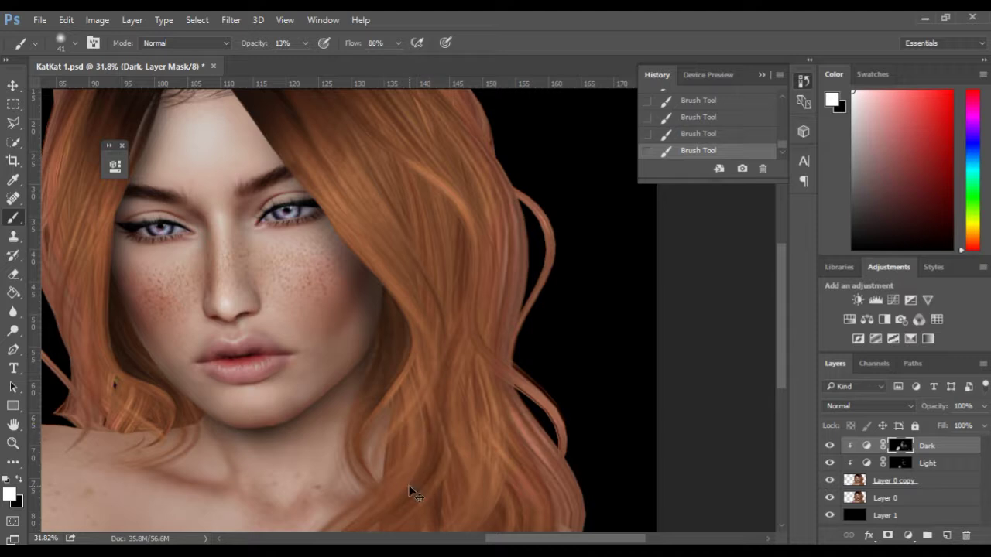
pyautogui.hotkey('ctrl', 'z')
pyautogui.press('space')
pyautogui.moveTo(418, 305); pyautogui.dragTo(397, 432)
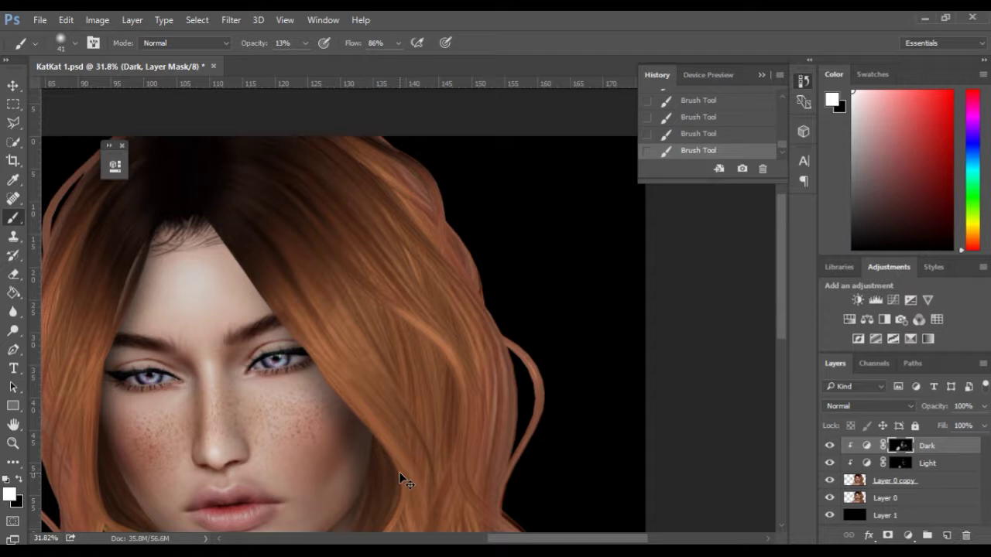
pyautogui.hotkey('ctrl', 'z')
pyautogui.click(763, 169)
pyautogui.click(454, 226)
# Darken the outer strands from the crown to the lower ends on the fuller side of the hair with the 41 px brush at 13% opacity.
pyautogui.press('space')
pyautogui.moveTo(379, 294); pyautogui.dragTo(329, 258)
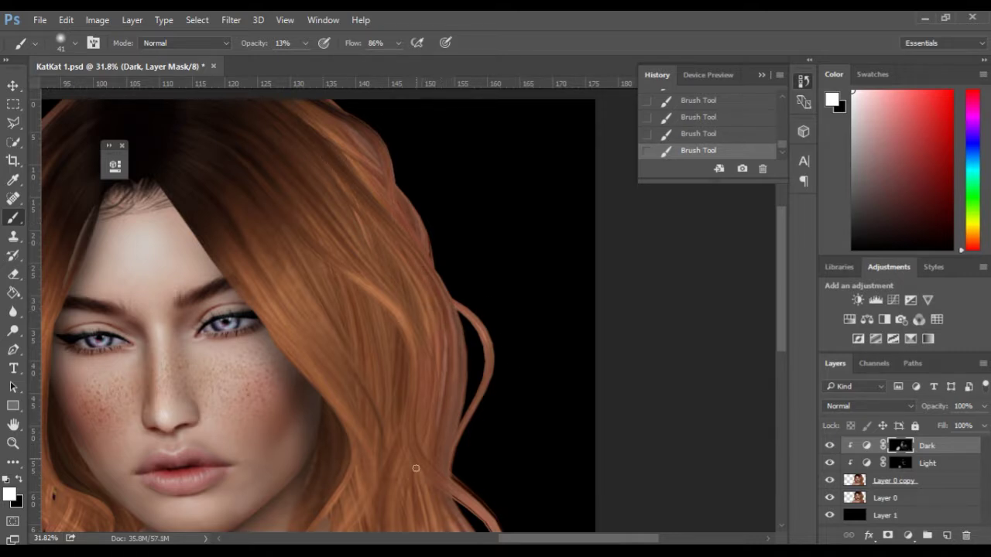
pyautogui.hotkey('ctrl', 'z')
pyautogui.press('space')
pyautogui.moveTo(343, 292); pyautogui.dragTo(389, 313)
pyautogui.moveTo(377, 279); pyautogui.dragTo(351, 201)
pyautogui.moveTo(396, 431); pyautogui.dragTo(371, 312)
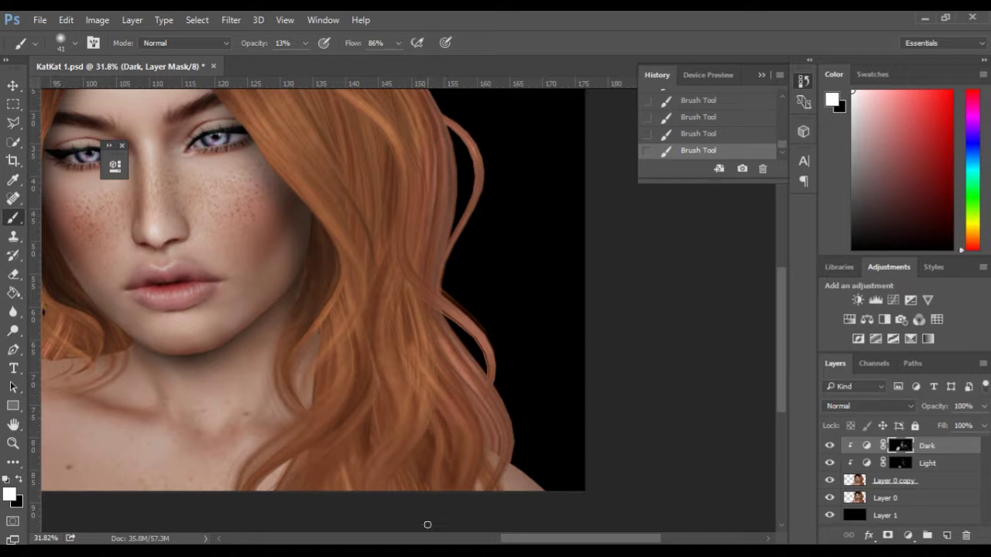
pyautogui.hotkey('ctrl', 'z')
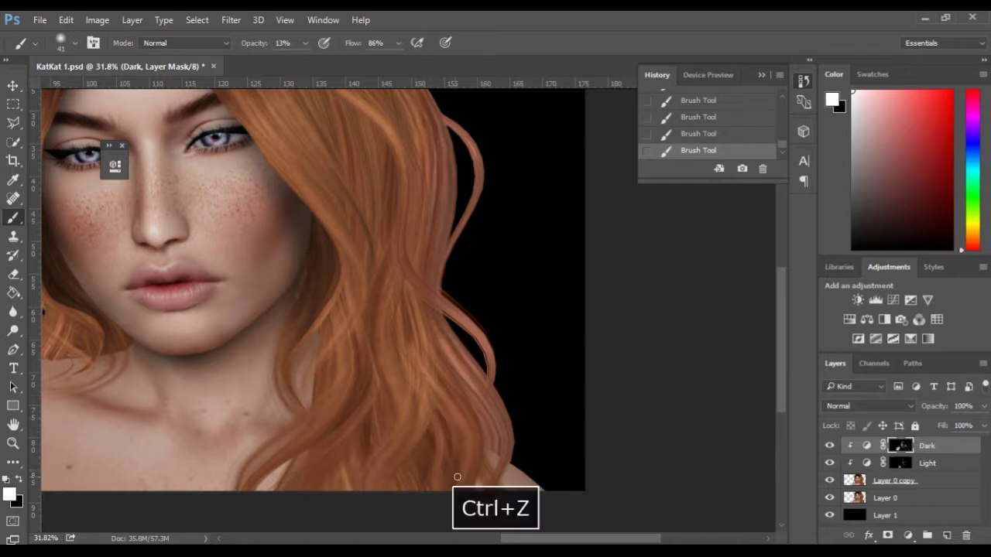
# Darken the strand gaps in the hair above the bare shoulder on the Dark mask with the 41 px brush at 13% opacity.
pyautogui.moveTo(314, 376); pyautogui.dragTo(491, 507)
pyautogui.moveTo(184, 292); pyautogui.dragTo(241, 310)
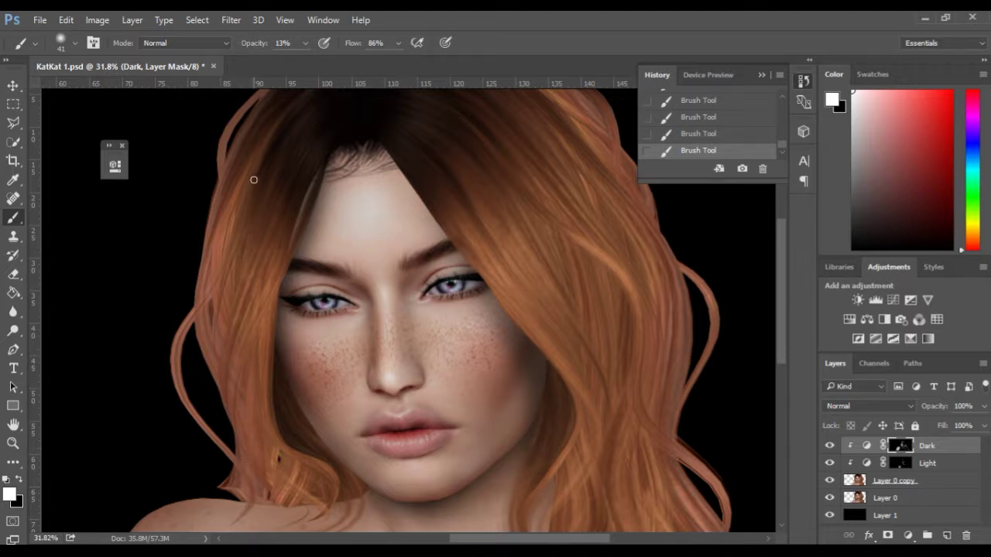
pyautogui.moveTo(294, 208); pyautogui.dragTo(279, 296)
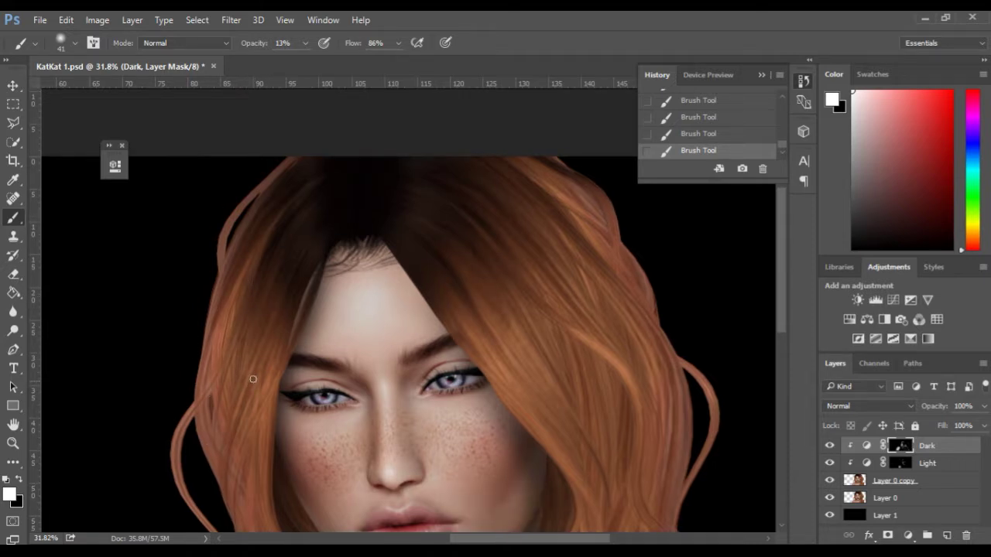
pyautogui.moveTo(251, 438); pyautogui.dragTo(210, 361)
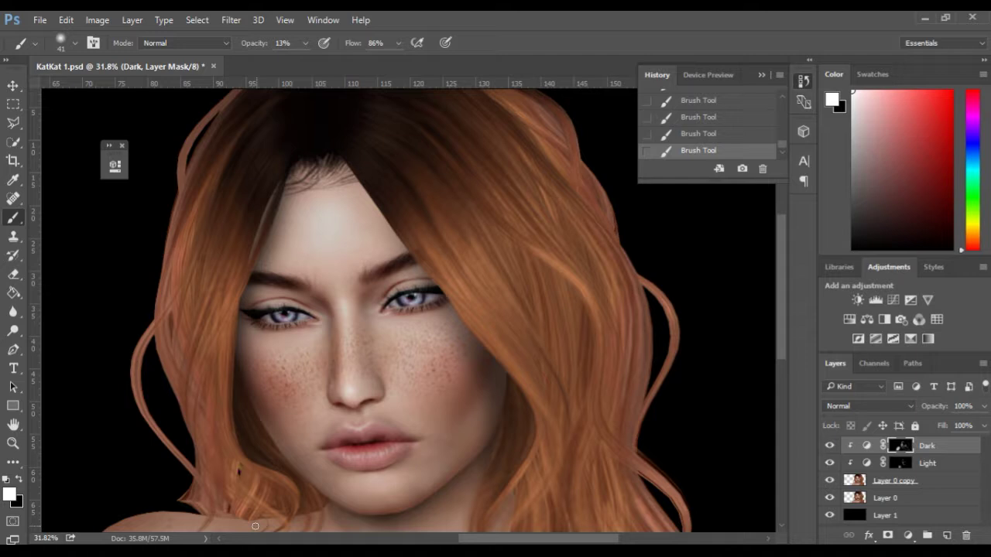
pyautogui.moveTo(181, 339); pyautogui.dragTo(146, 411)
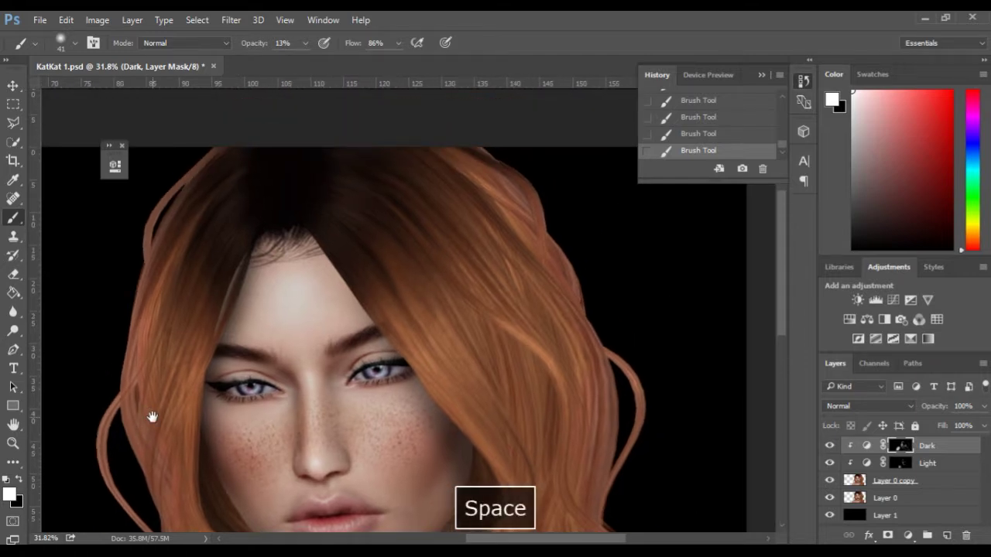
# Deepen the remaining strand shadows in the lower lengths on both sides of the hair on the Dark mask at 13% opacity.
pyautogui.moveTo(575, 437)
pyautogui.mouseDown()
pyautogui.moveTo(501, 379)
pyautogui.moveTo(484, 332)
pyautogui.moveTo(540, 276)
pyautogui.moveTo(575, 283)
pyautogui.moveTo(509, 271)
pyautogui.moveTo(549, 279)
pyautogui.moveTo(511, 348)
pyautogui.moveTo(526, 365)
pyautogui.moveTo(580, 362)
pyautogui.mouseUp()
pyautogui.moveTo(543, 466); pyautogui.dragTo(516, 380)
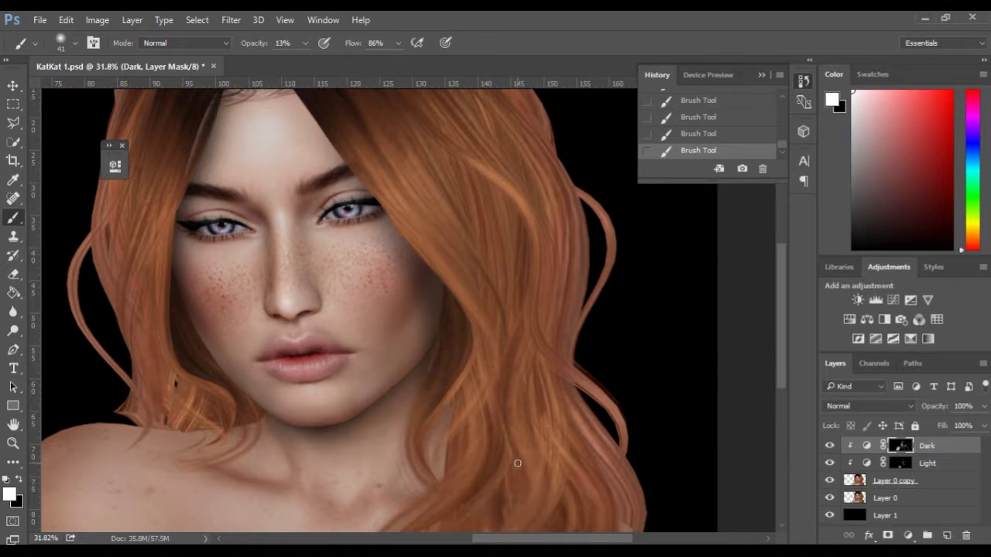
pyautogui.press('space')
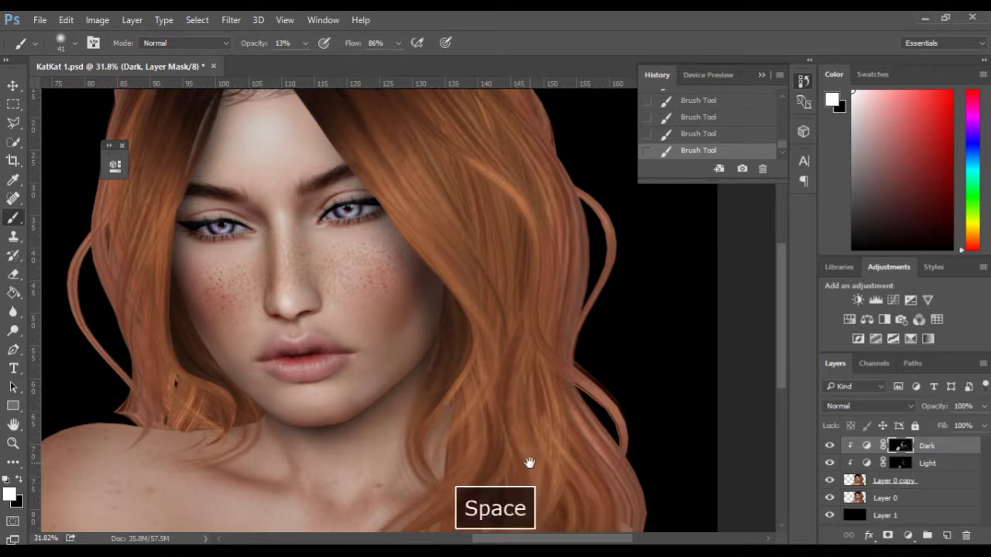
pyautogui.moveTo(155, 338); pyautogui.dragTo(133, 380)
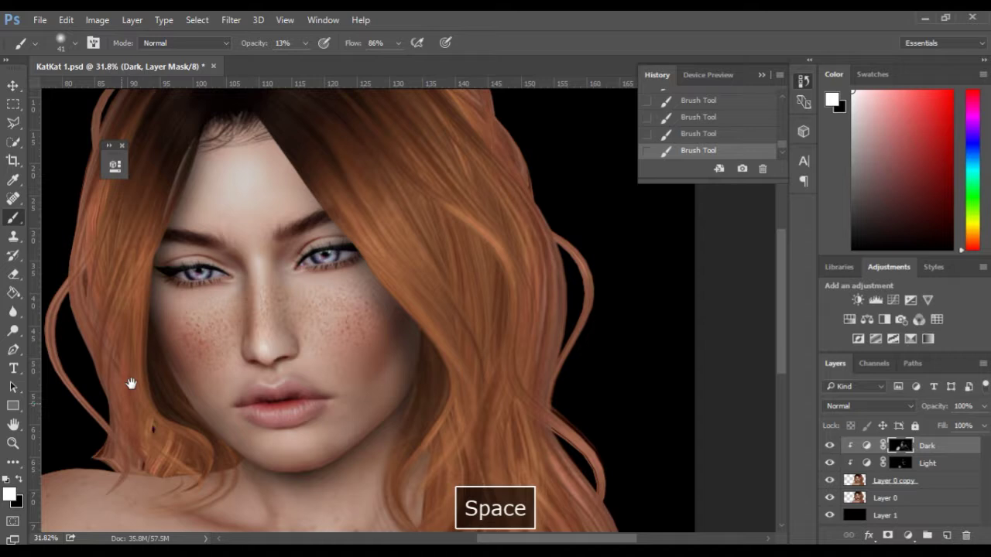
pyautogui.moveTo(522, 438)
pyautogui.mouseDown()
pyautogui.moveTo(506, 405)
pyautogui.moveTo(507, 345)
pyautogui.moveTo(523, 404)
pyautogui.mouseUp()
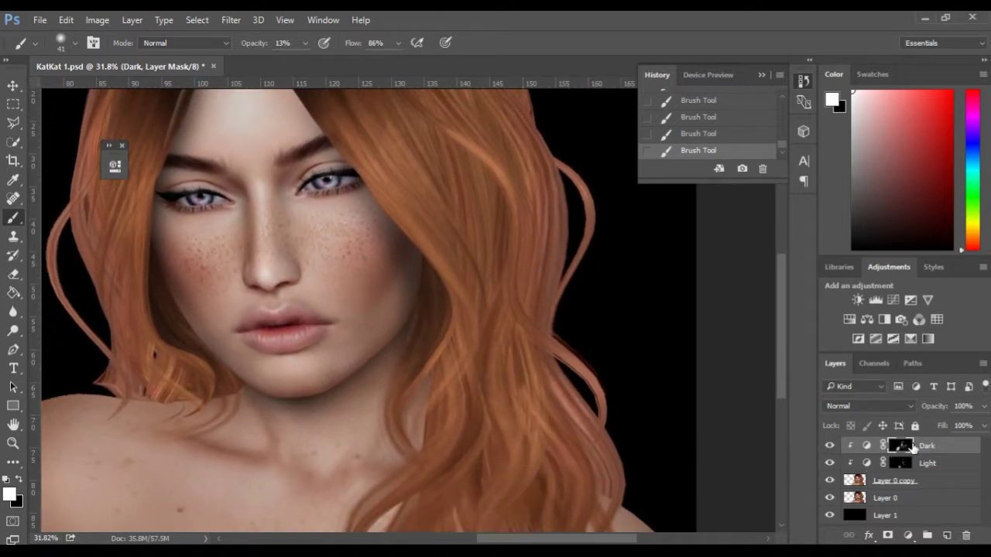
# Highlight individual strands on the fuller side of the hair on the Light mask with the 41 px brush at 13% opacity.
pyautogui.click(901, 463)
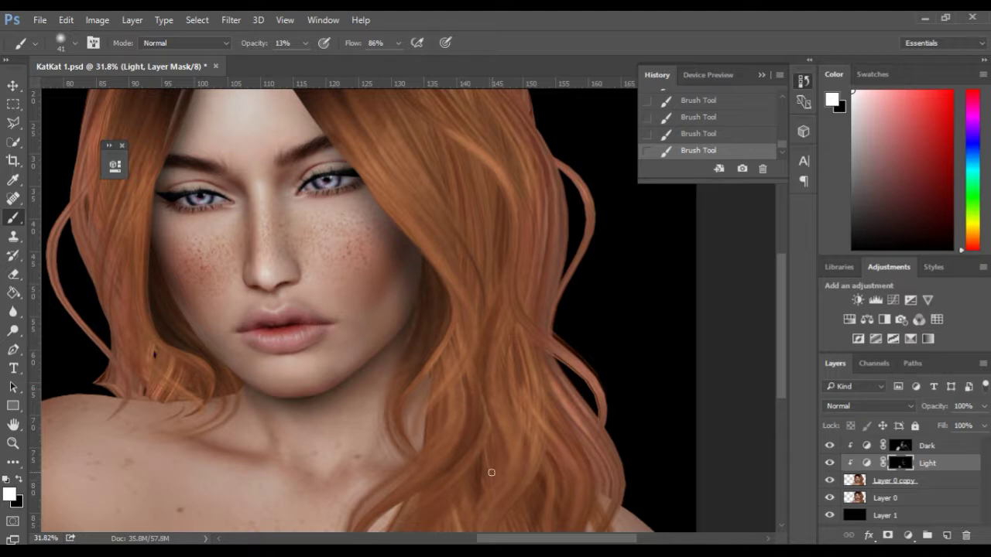
pyautogui.moveTo(491, 336); pyautogui.dragTo(486, 410)
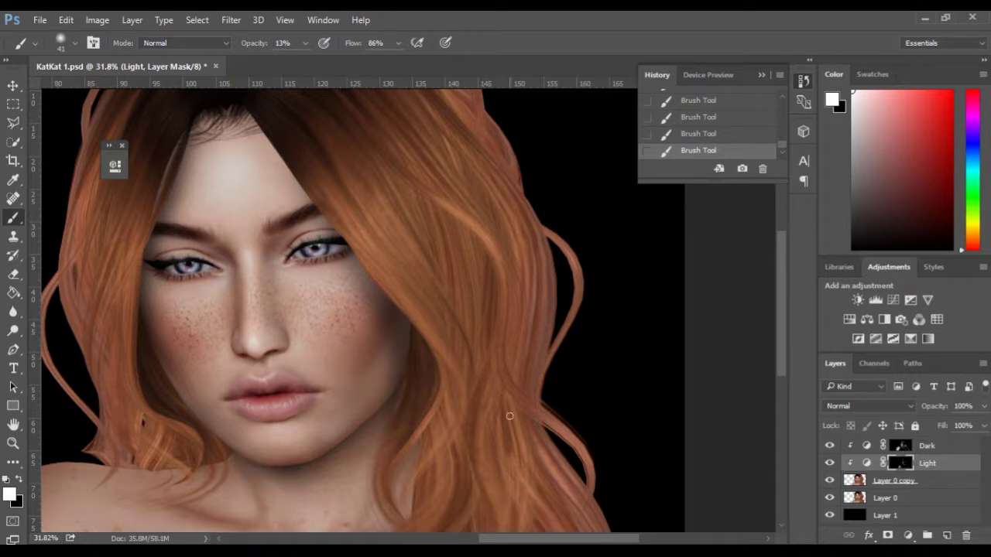
pyautogui.moveTo(436, 255); pyautogui.dragTo(426, 354)
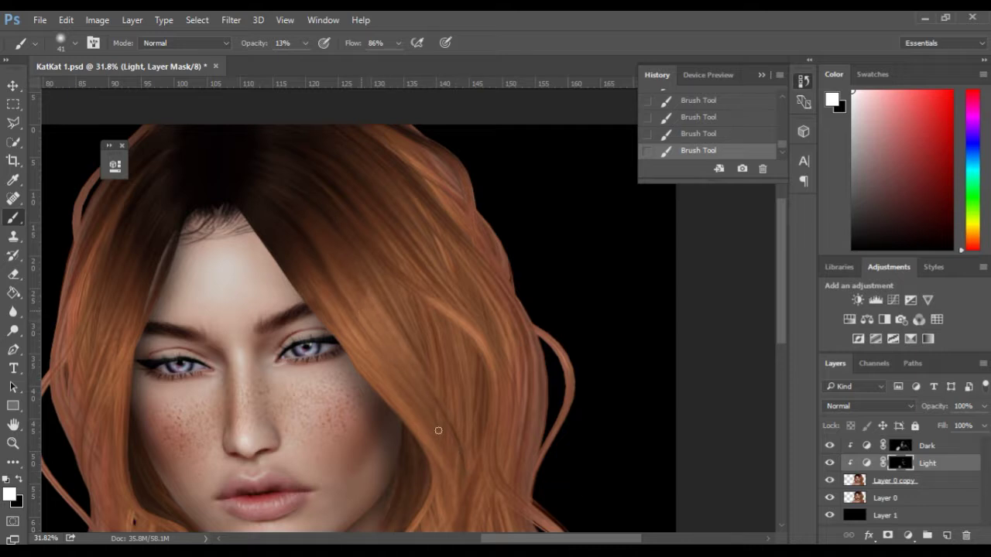
# Raise the brush opacity to 23% and highlight strands at the crown and above the bare shoulder on the Light mask, undoing stray strokes.
pyautogui.moveTo(249, 43); pyautogui.dragTo(257, 47)
pyautogui.press('space')
pyautogui.moveTo(431, 214); pyautogui.dragTo(487, 239)
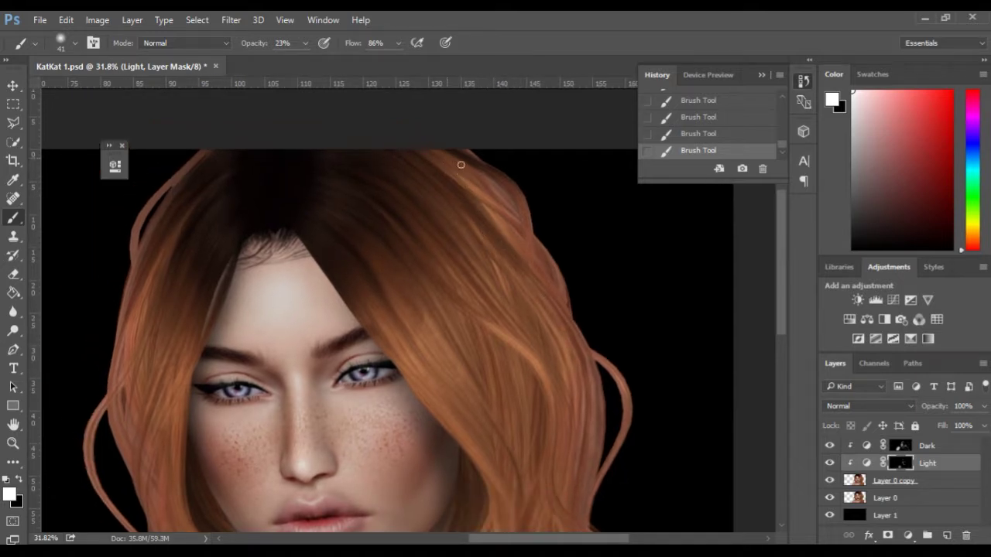
pyautogui.press('space')
pyautogui.moveTo(177, 348); pyautogui.dragTo(260, 198)
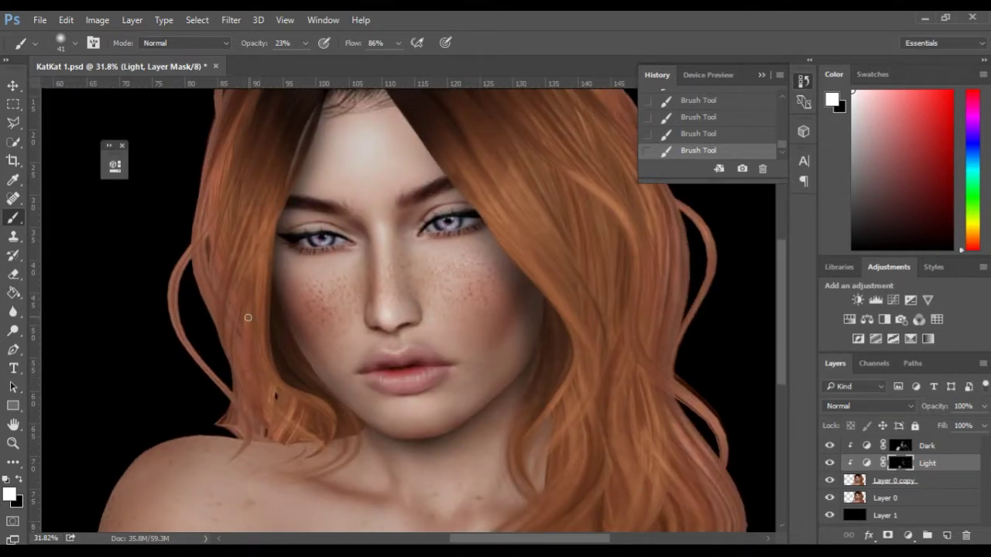
pyautogui.hotkey('ctrl', 'z')
pyautogui.hotkey('ctrl', 'z')
pyautogui.press('space')
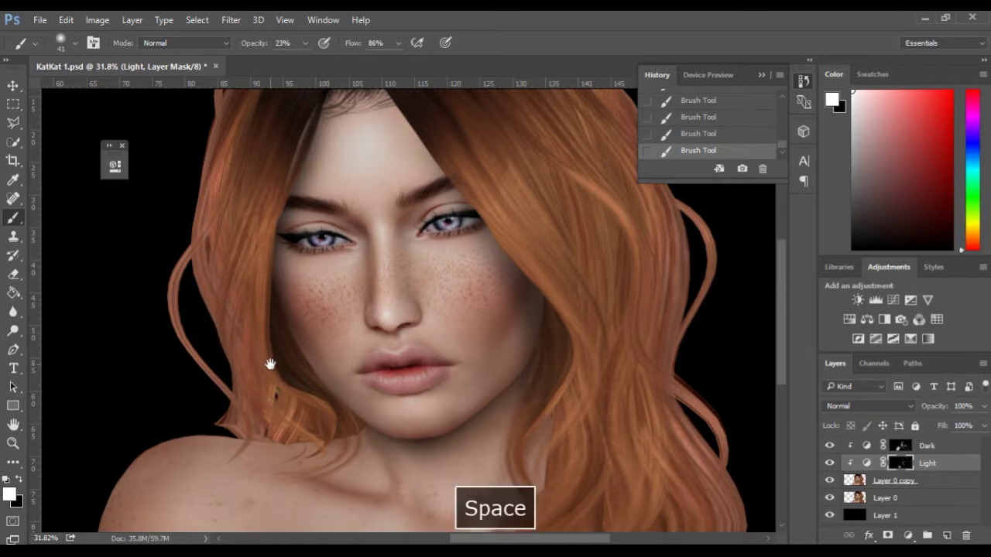
pyautogui.moveTo(268, 361); pyautogui.dragTo(282, 429)
# Review the whole portrait and compare it before and after by toggling the visibility of Layer 0 copy.
pyautogui.press('space')
pyautogui.moveTo(255, 279); pyautogui.dragTo(206, 278)
pyautogui.moveTo(511, 207); pyautogui.dragTo(401, 155)
pyautogui.moveTo(439, 269); pyautogui.dragTo(426, 218)
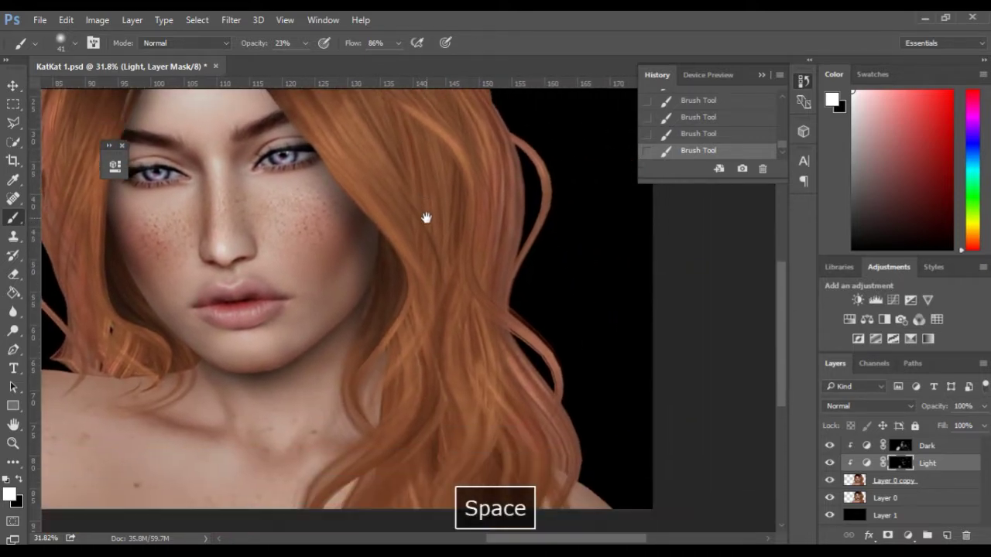
pyautogui.scroll(-4, 473, 432)
pyautogui.scroll(-1, 473, 432)
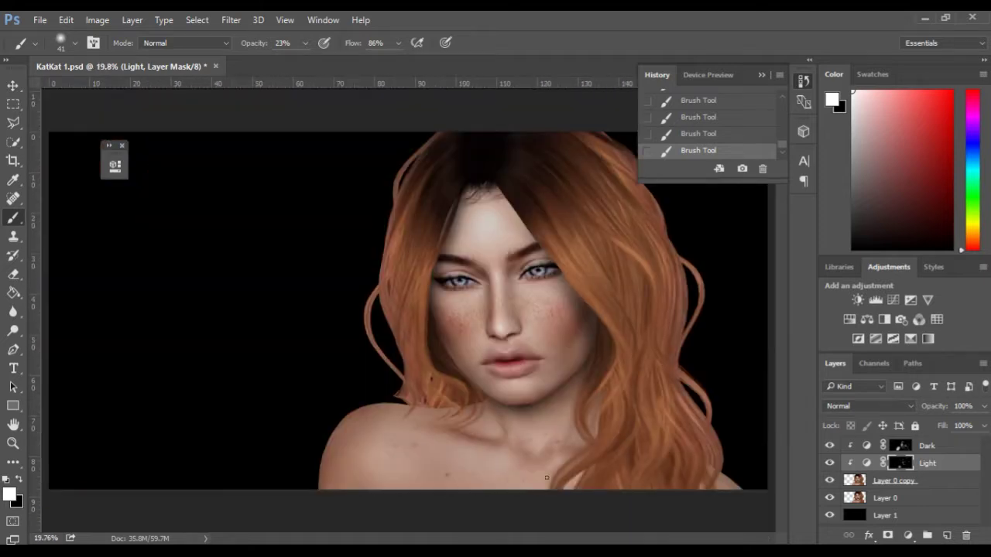
pyautogui.click(829, 482)
pyautogui.click(829, 481)
pyautogui.scroll(2, 671, 406)
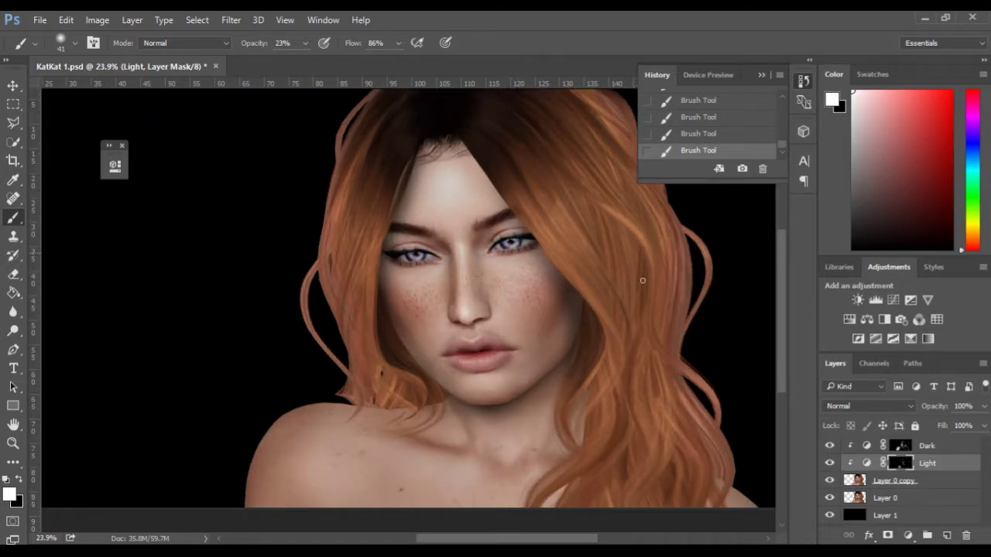
# Deepen strand shadows on the fuller side of the hair on the Dark mask with the 41 px brush at 23% opacity, undoing stray strokes.
pyautogui.click(899, 446)
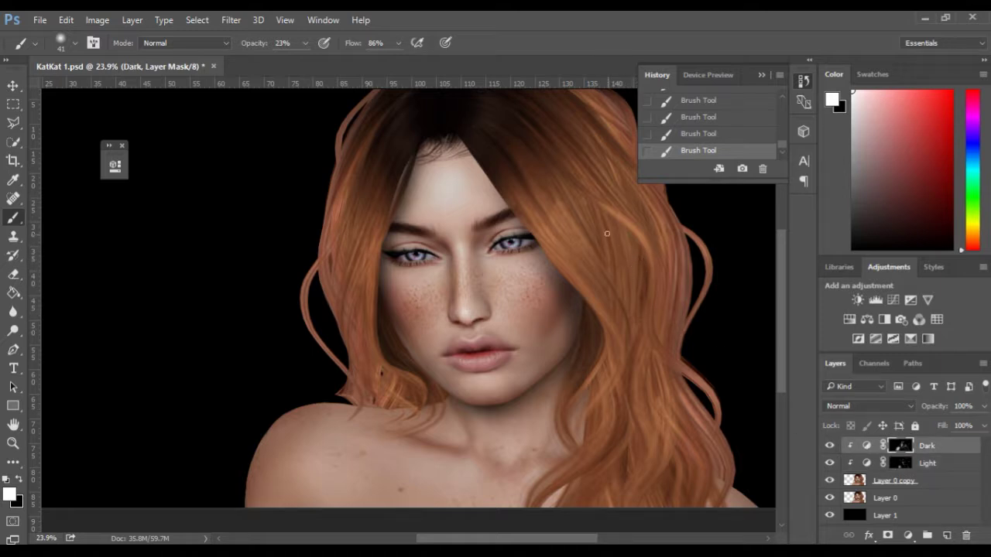
pyautogui.hotkey('ctrl', 'z')
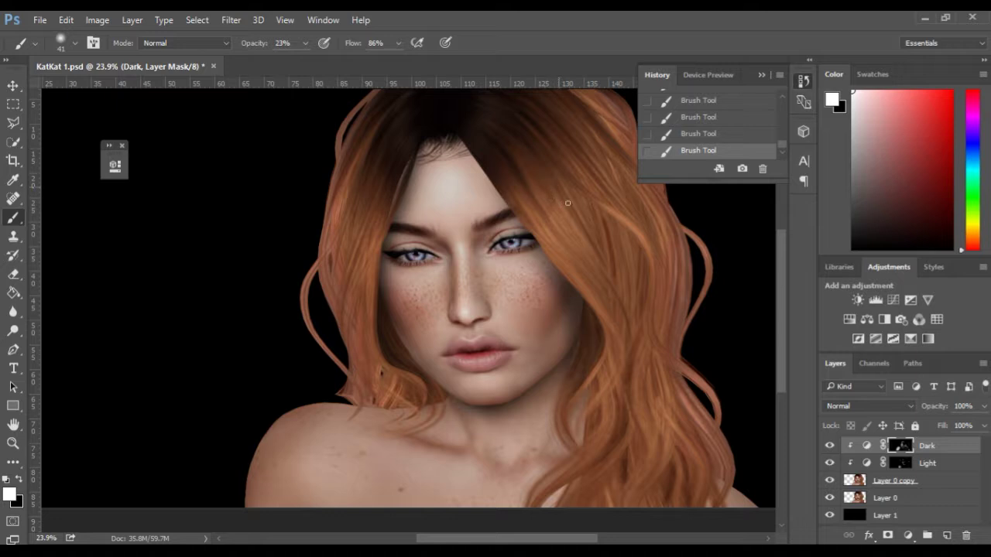
pyautogui.moveTo(561, 224); pyautogui.dragTo(481, 260)
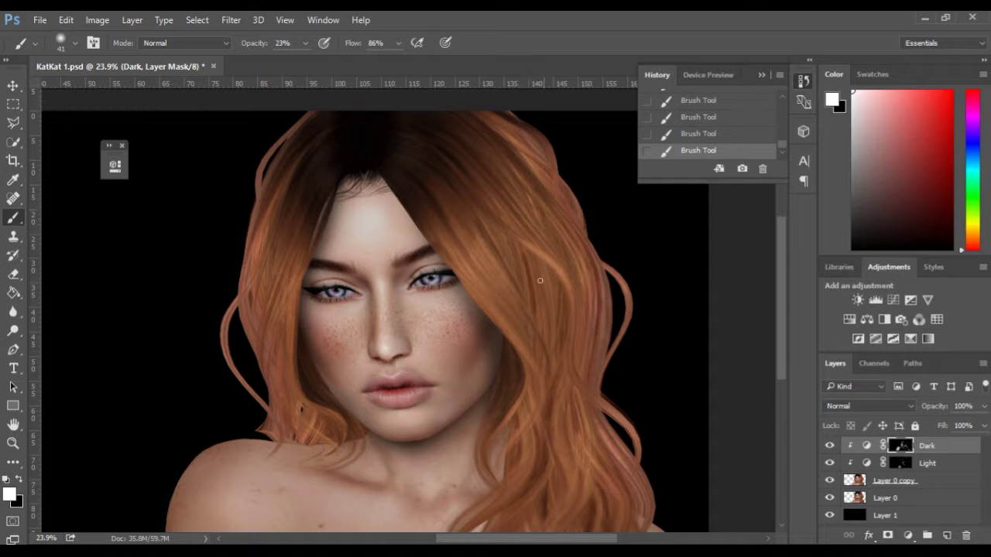
pyautogui.hotkey('ctrl', 'z')
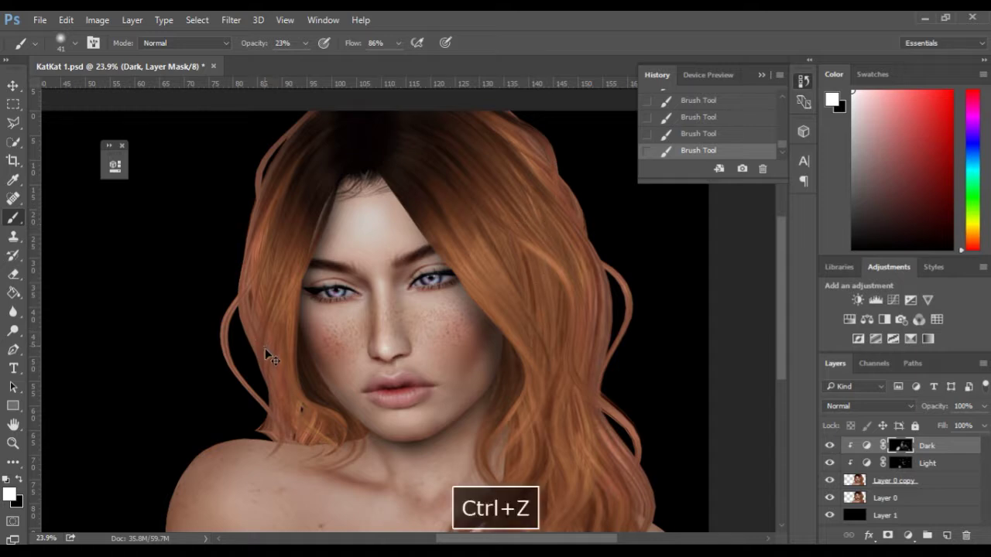
# Darken the strands hanging above the bare shoulder on the Dark mask at 23% opacity, undoing stray strokes.
pyautogui.press('space')
pyautogui.moveTo(279, 311); pyautogui.dragTo(316, 334)
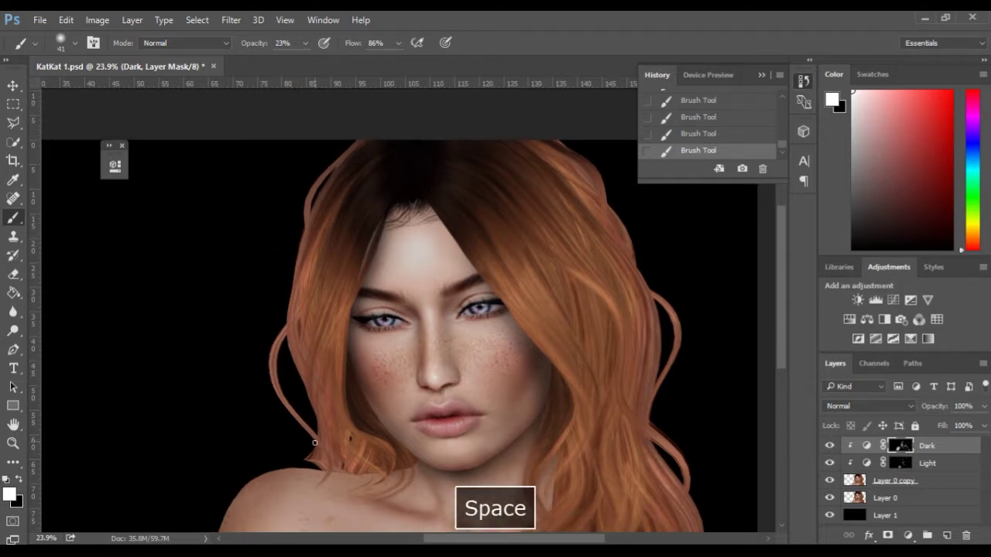
pyautogui.press('space')
pyautogui.moveTo(316, 462); pyautogui.dragTo(316, 414)
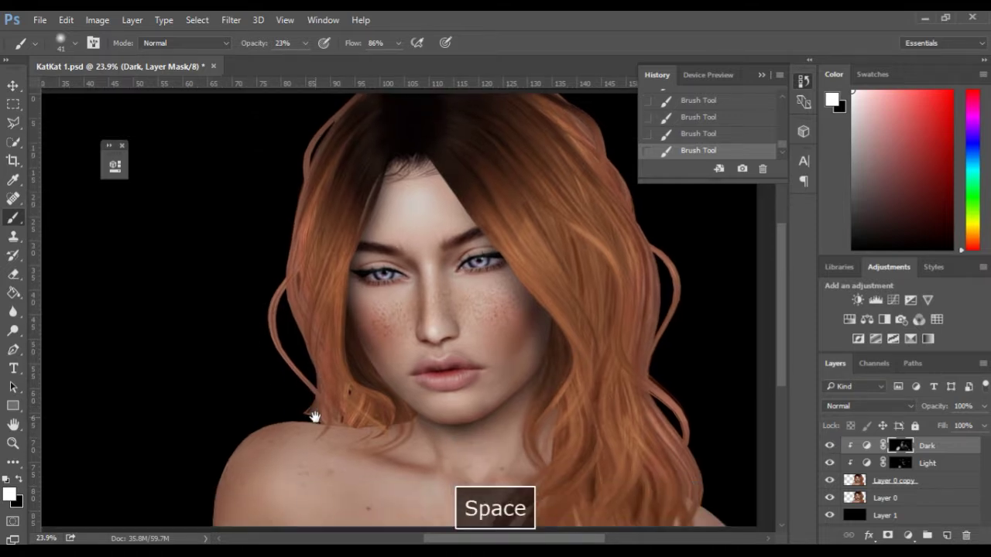
pyautogui.moveTo(325, 283); pyautogui.dragTo(316, 398)
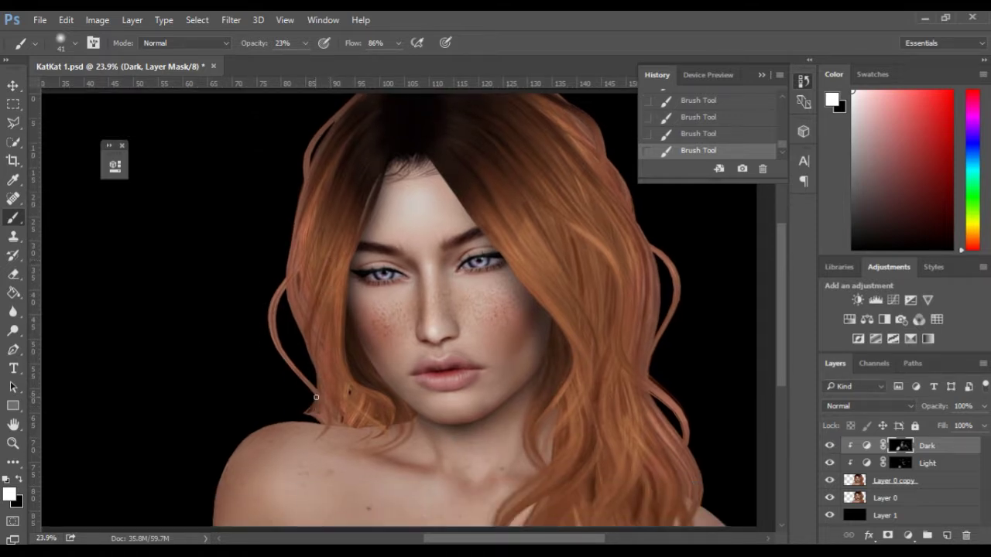
pyautogui.hotkey('ctrl', 'z')
pyautogui.hotkey('ctrl', 'z')
pyautogui.moveTo(318, 307); pyautogui.dragTo(314, 378)
pyautogui.hotkey('ctrl', 'z')
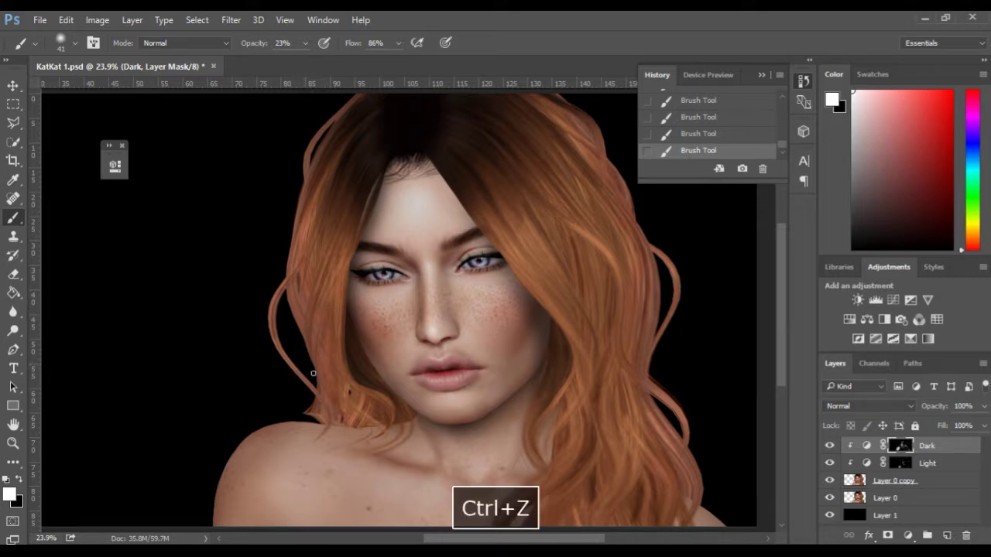
# Review the whole portrait to check the balance of shadows and highlights in the hair.
pyautogui.press('space')
pyautogui.scroll(1, 349, 435)
pyautogui.scroll(-3, 347, 444)
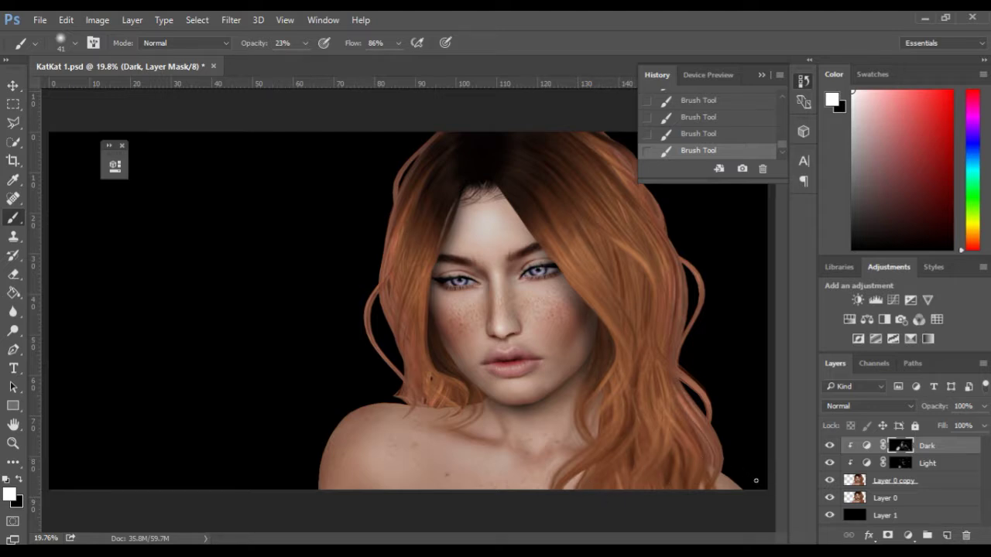
pyautogui.press('space')
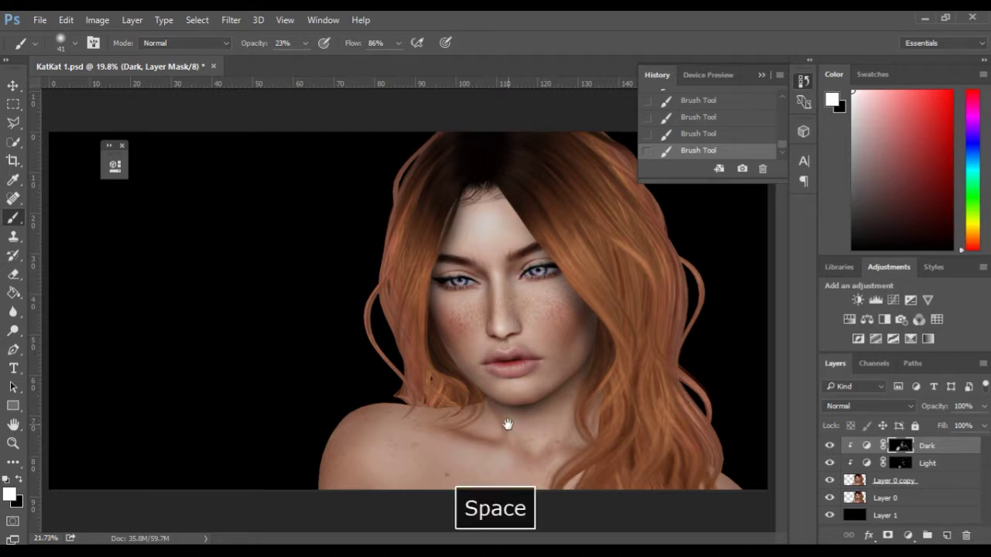
pyautogui.scroll(1, 509, 425)
pyautogui.scroll(3, 515, 410)
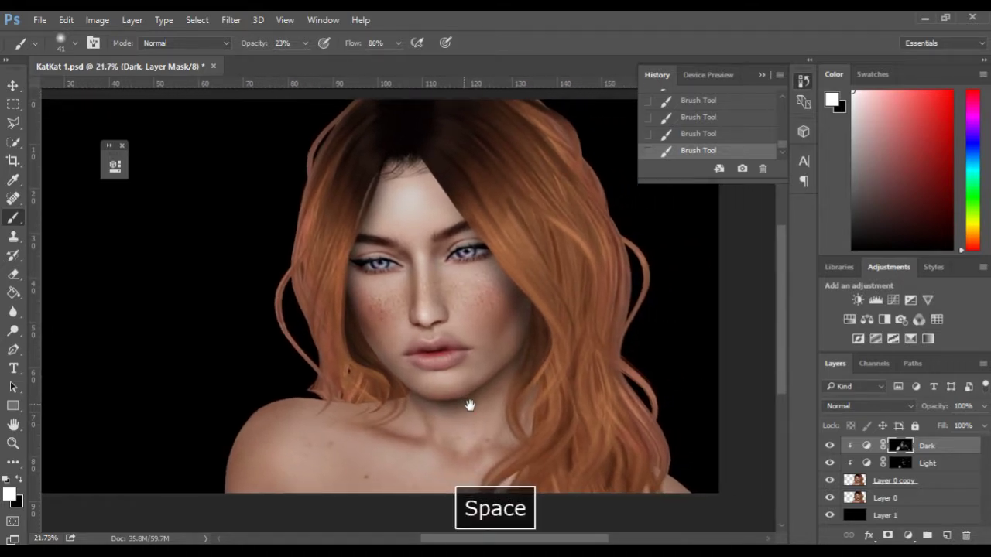
pyautogui.scroll(-3, 447, 418)
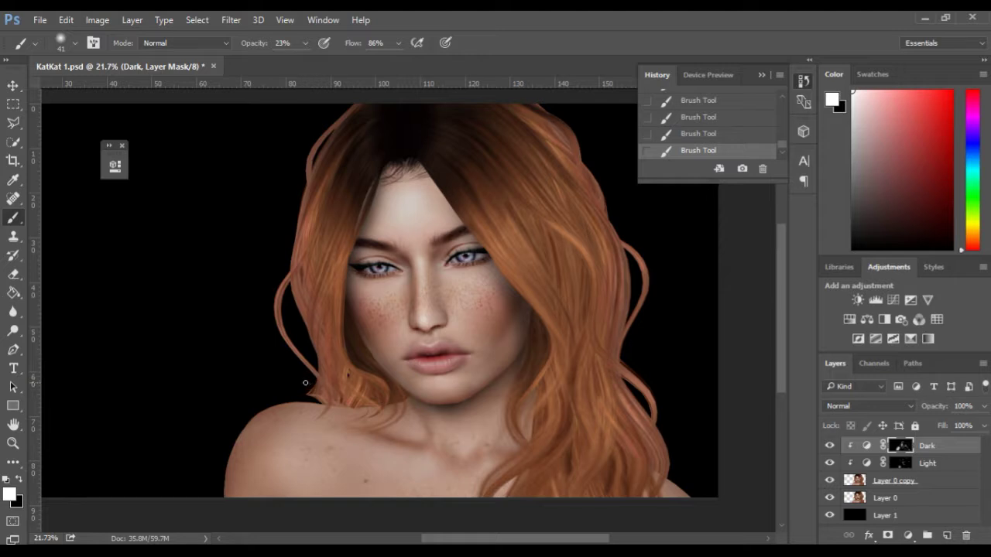
# Highlight the collarbone, neck base and upper chest on the Light mask with a 144 to 207 px brush at 23% opacity.
pyautogui.click(904, 465)
pyautogui.scroll(5, 548, 482)
pyautogui.moveTo(326, 396); pyautogui.dragTo(337, 397)
pyautogui.moveTo(395, 418); pyautogui.dragTo(421, 426)
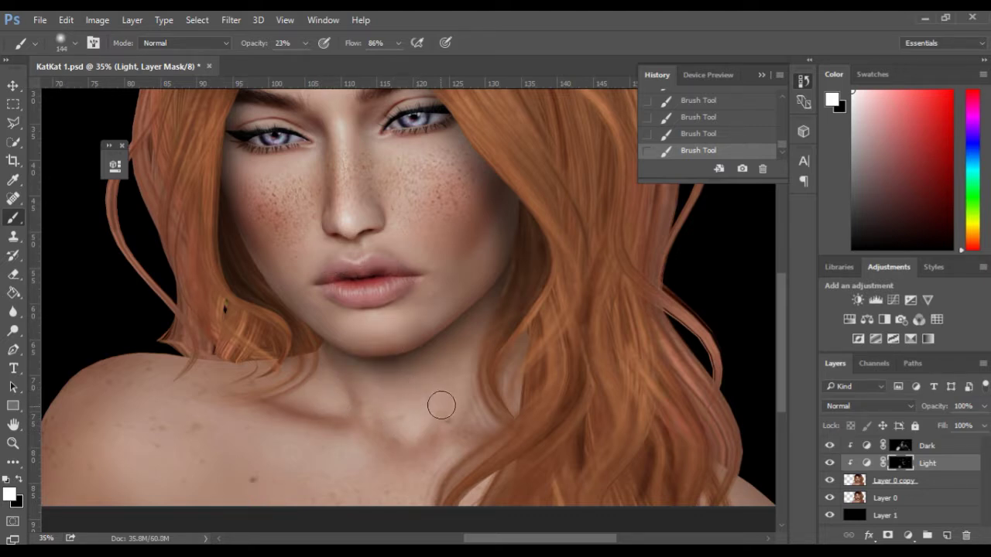
pyautogui.press('space')
pyautogui.moveTo(351, 469)
pyautogui.mouseDown()
pyautogui.moveTo(414, 414)
pyautogui.moveTo(417, 423)
pyautogui.mouseUp()
pyautogui.moveTo(325, 404)
pyautogui.mouseDown()
pyautogui.moveTo(354, 405)
pyautogui.moveTo(328, 408)
pyautogui.mouseUp()
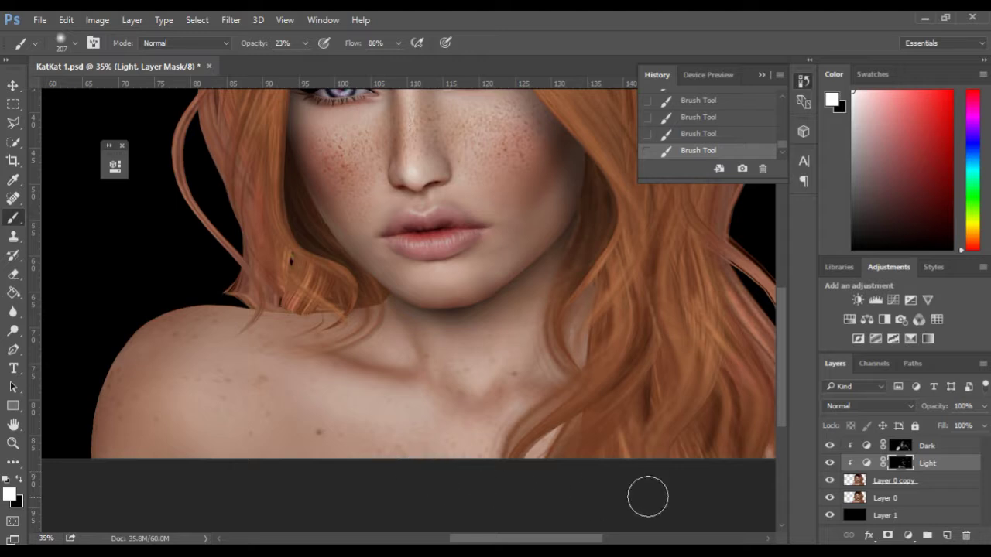
# Shade the lower chest on the Dark mask with a 367 px brush, and soften the shading with black at 12% opacity.
pyautogui.click(900, 446)
pyautogui.moveTo(321, 436)
pyautogui.mouseDown()
pyautogui.moveTo(344, 439)
pyautogui.moveTo(287, 433)
pyautogui.moveTo(284, 448)
pyautogui.mouseUp()
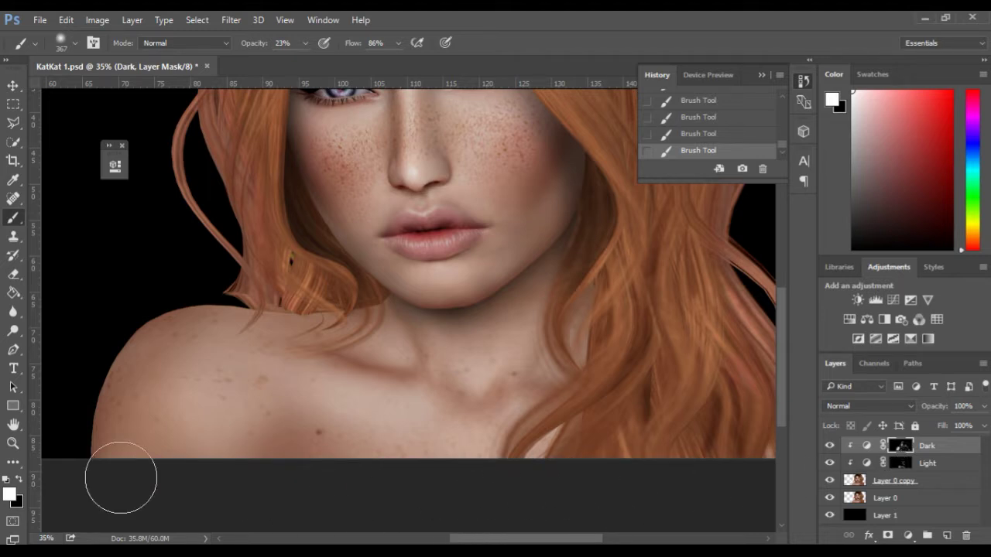
pyautogui.click(19, 481)
pyautogui.moveTo(247, 48); pyautogui.dragTo(240, 48)
pyautogui.moveTo(304, 455)
pyautogui.mouseDown()
pyautogui.moveTo(294, 480)
pyautogui.moveTo(291, 456)
pyautogui.mouseUp()
# Examine the shoulder, neck and chest shading in the context of the full portrait.
pyautogui.scroll(-4, 191, 487)
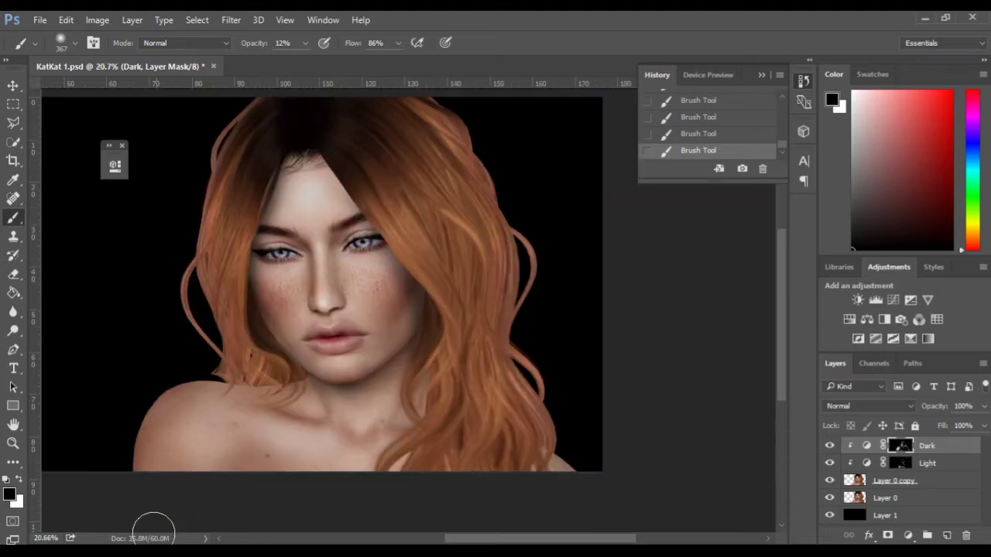
pyautogui.scroll(1, 510, 494)
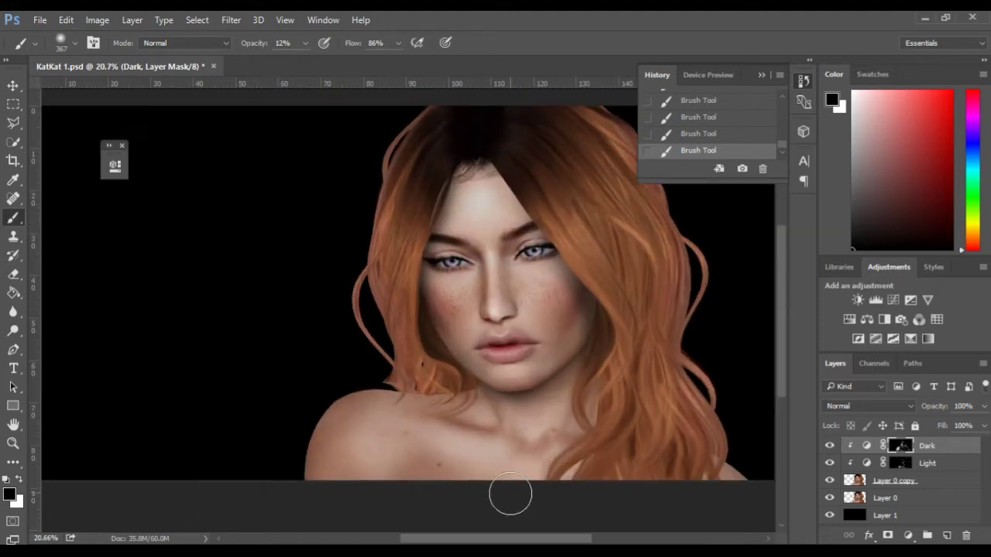
pyautogui.press('space')
pyautogui.moveTo(538, 442); pyautogui.dragTo(385, 369)
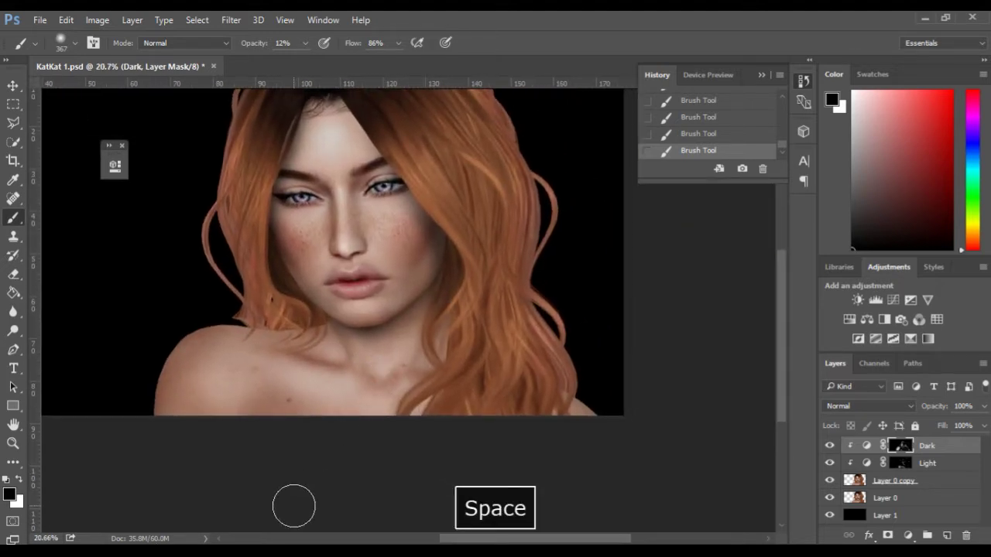
pyautogui.press('space')
pyautogui.moveTo(414, 338); pyautogui.dragTo(457, 407)
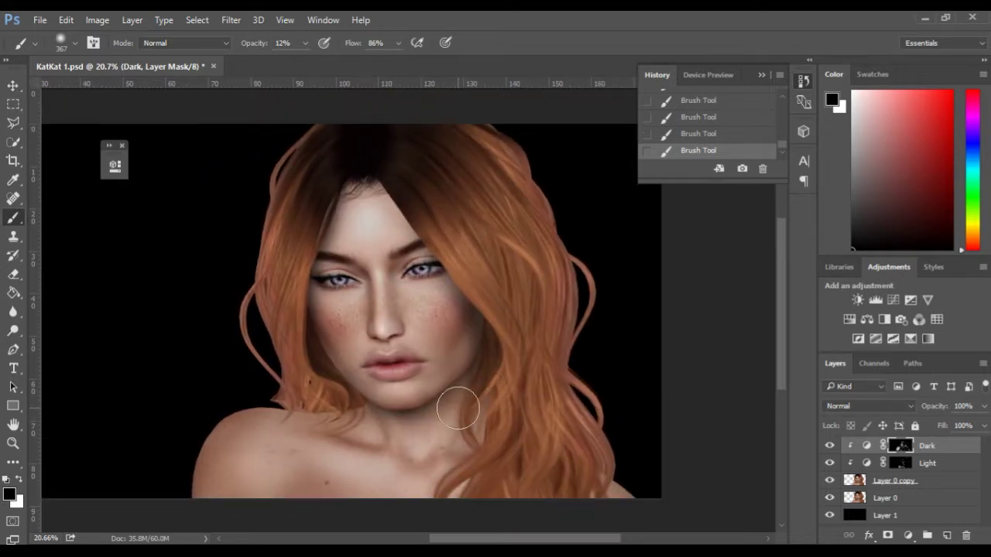
# Lighten a strand on the fuller side of the hair using the Dodge Tool with range Midtones and 21% exposure.
pyautogui.click(10, 333)
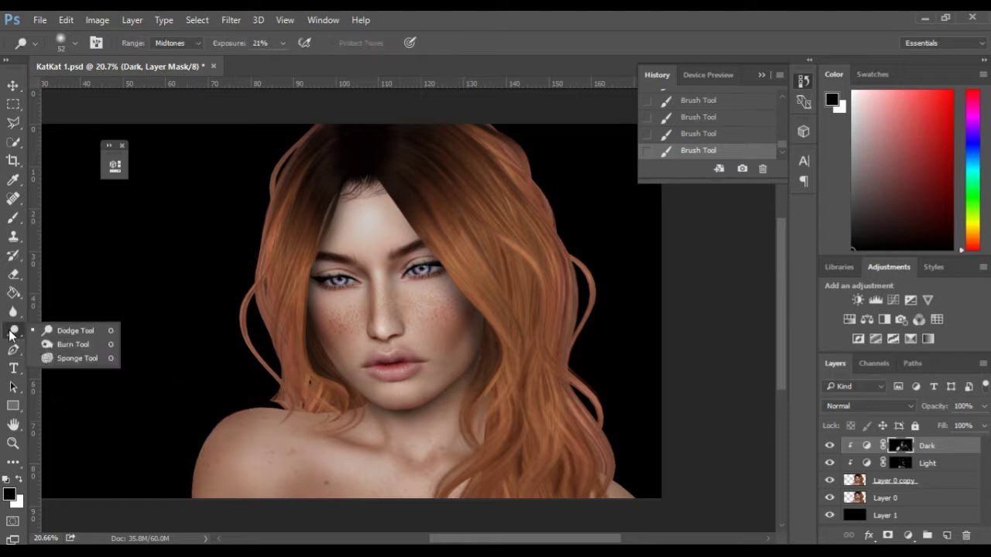
pyautogui.click(67, 331)
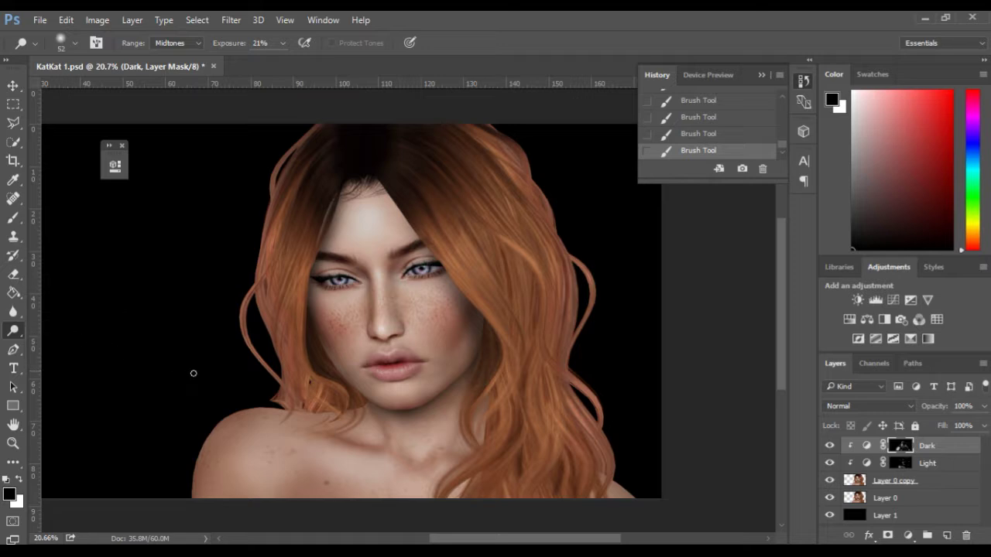
pyautogui.scroll(2, 298, 374)
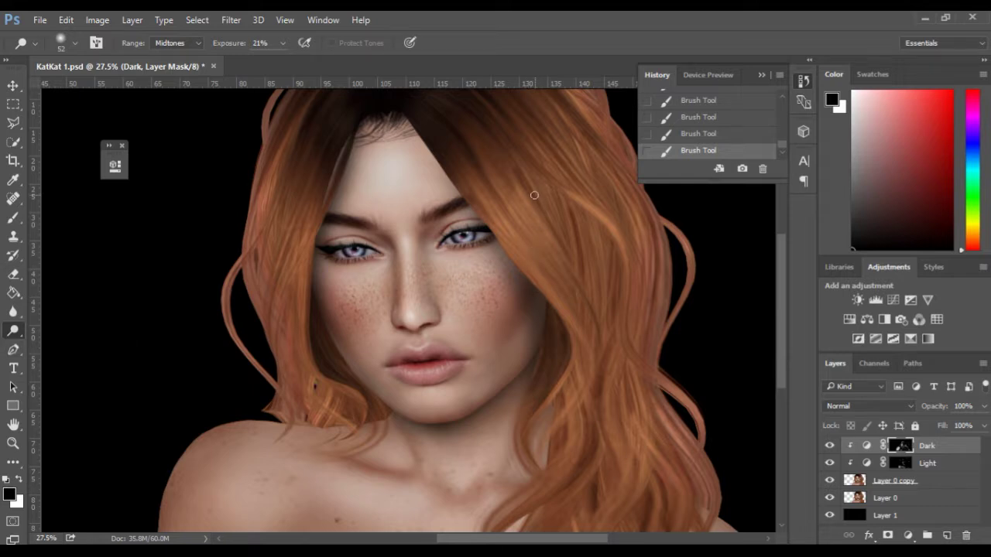
pyautogui.moveTo(569, 219); pyautogui.dragTo(583, 309)
pyautogui.click(195, 42)
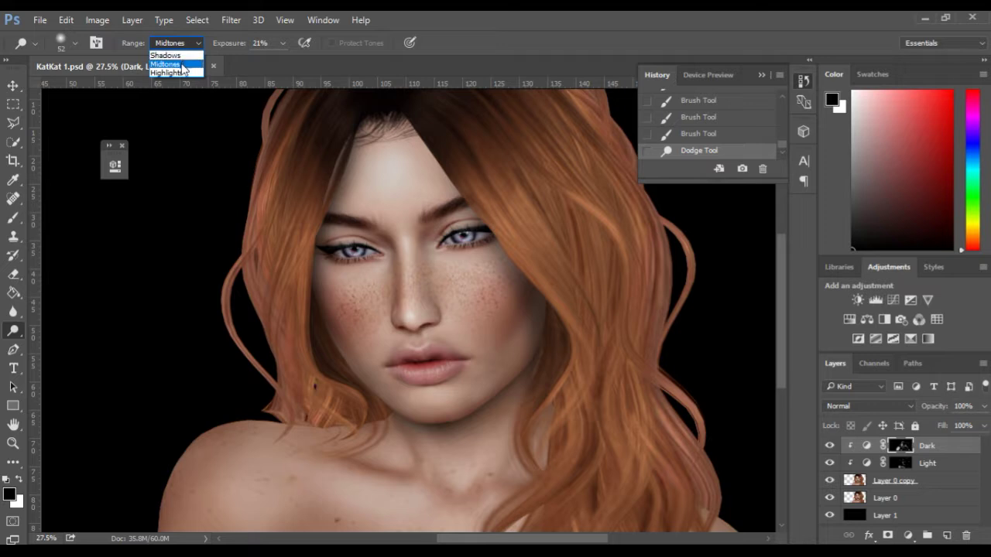
pyautogui.click(185, 64)
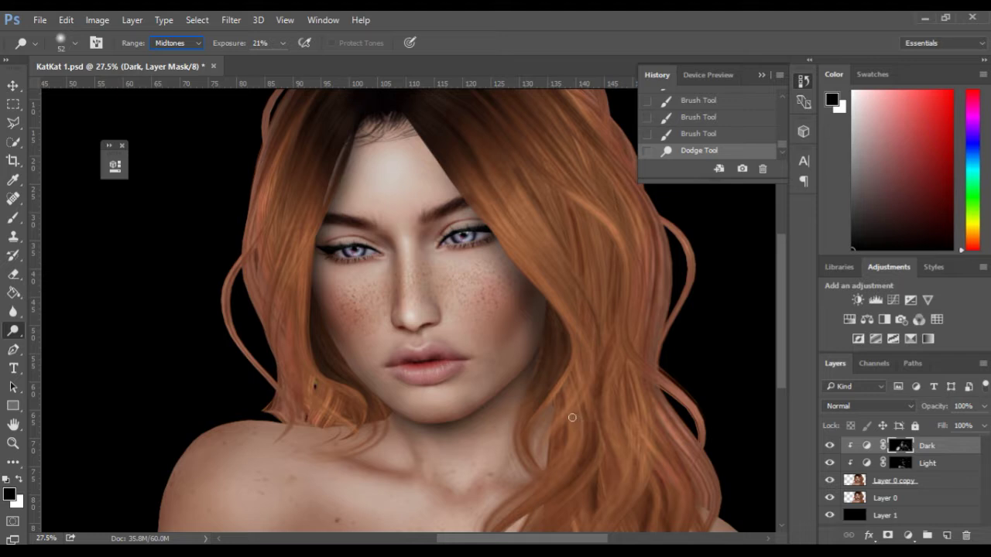
pyautogui.moveTo(780, 321)
pyautogui.mouseDown()
pyautogui.moveTo(777, 293)
pyautogui.moveTo(771, 317)
pyautogui.mouseUp()
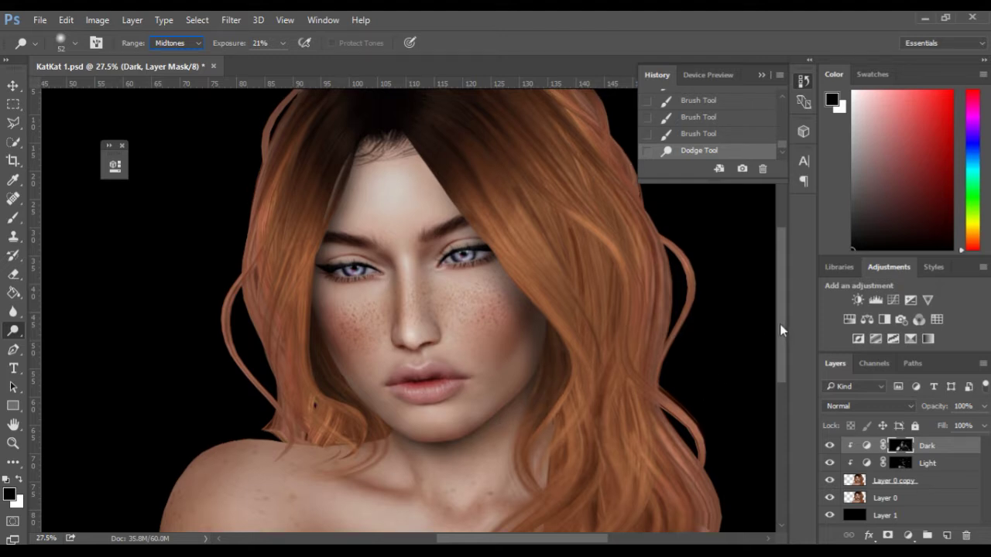
pyautogui.moveTo(780, 323); pyautogui.dragTo(757, 341)
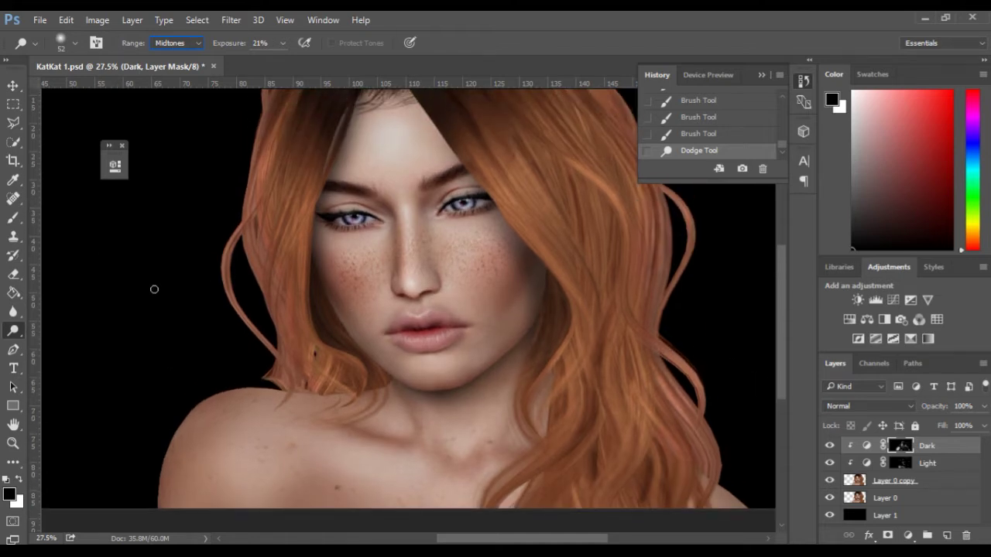
pyautogui.moveTo(779, 285); pyautogui.dragTo(780, 275)
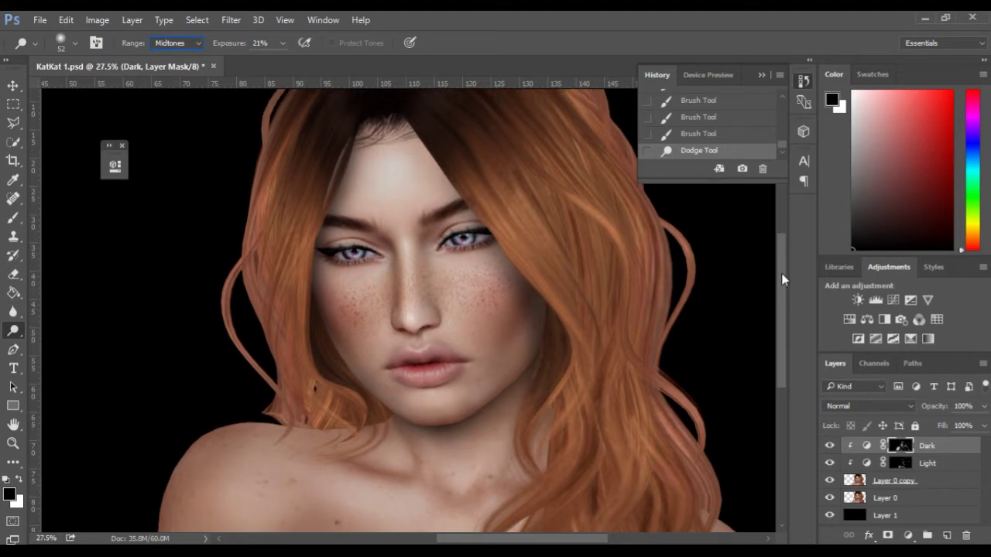
pyautogui.moveTo(781, 273); pyautogui.dragTo(781, 278)
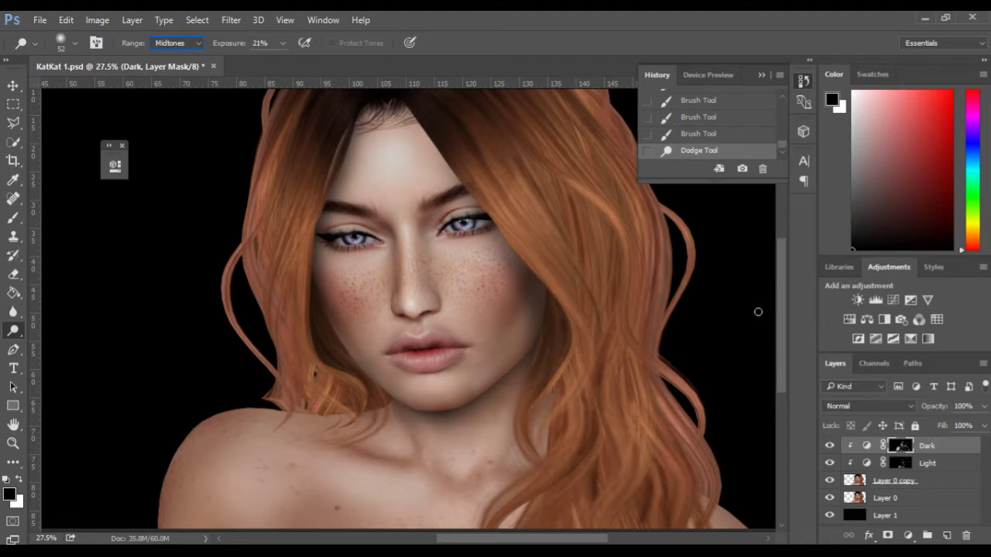
pyautogui.moveTo(782, 351); pyautogui.dragTo(780, 342)
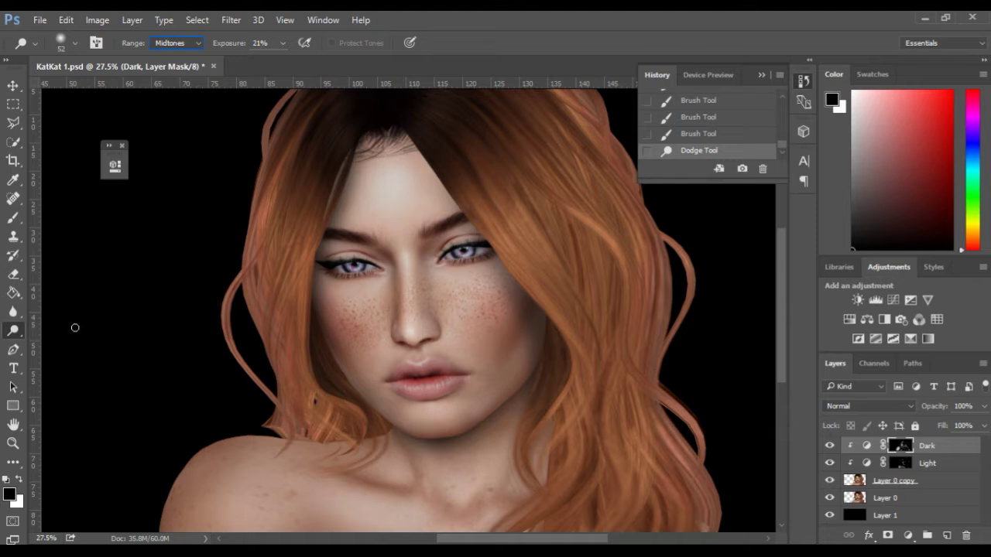
pyautogui.moveTo(783, 303)
pyautogui.mouseDown()
pyautogui.moveTo(778, 295)
pyautogui.moveTo(782, 310)
pyautogui.mouseUp()
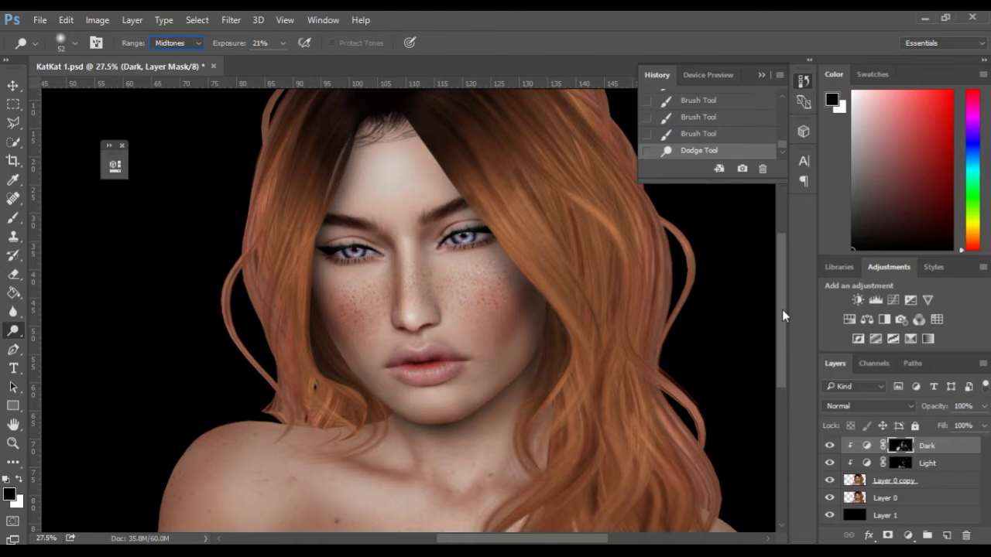